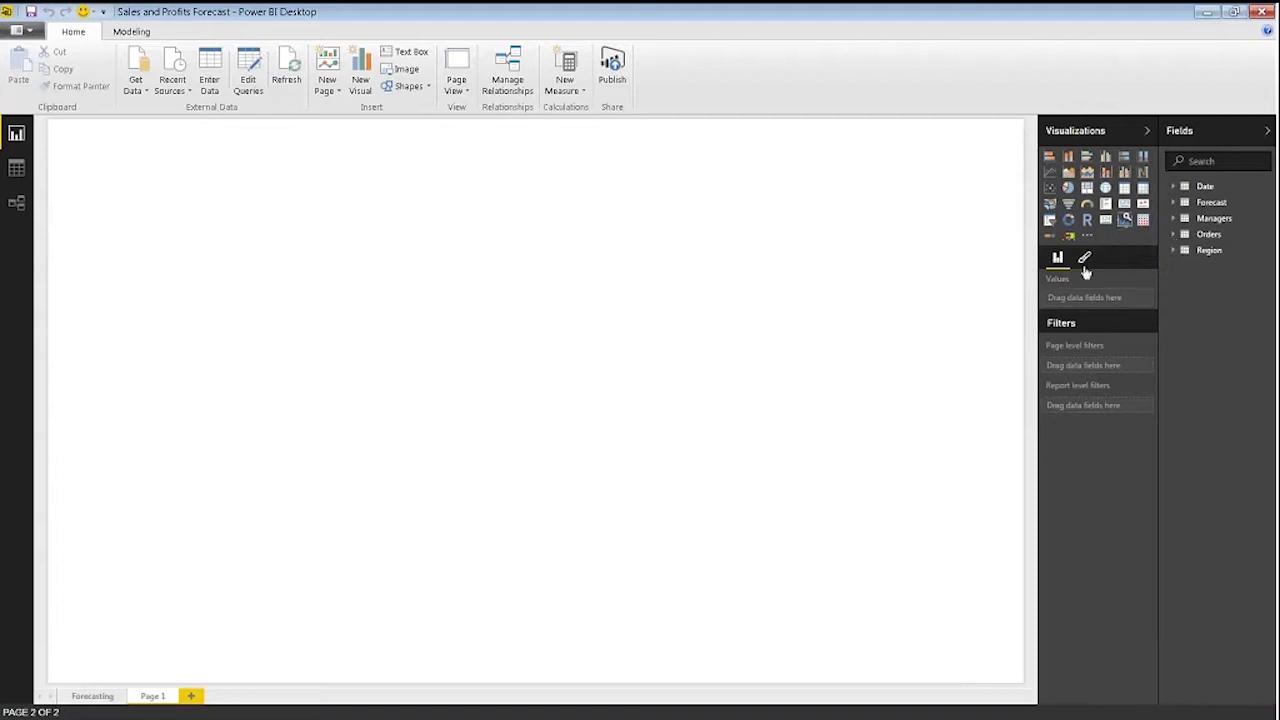
- Examine the available data source connectors in the File, Database, Azure and Other categories, then close the list without connecting
left_click(1085, 265)
left_click(135, 79)
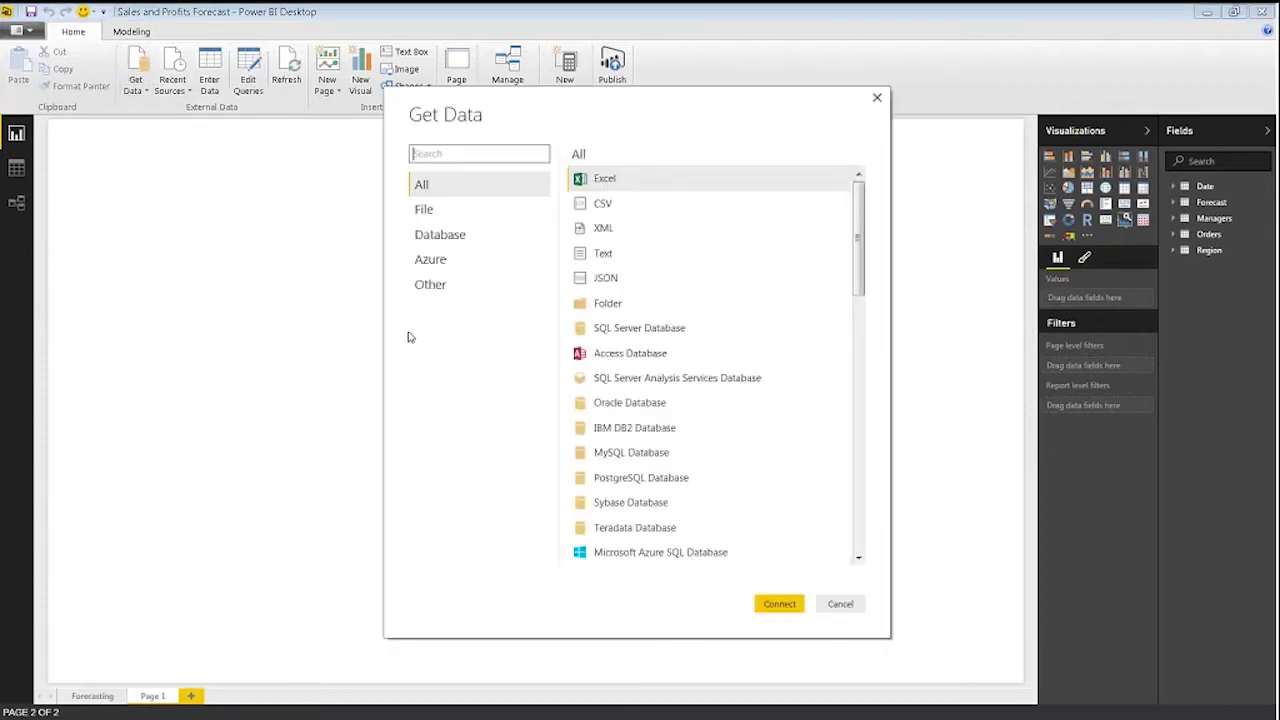
left_click(456, 213)
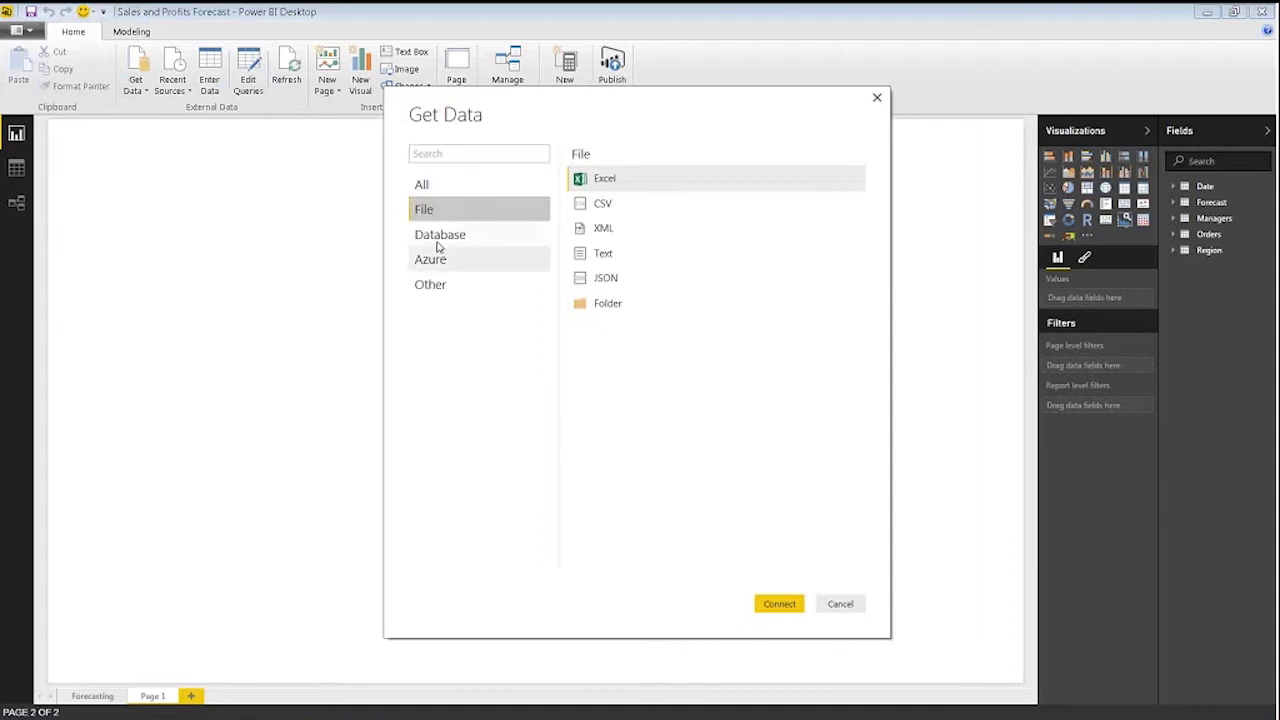
left_click(438, 240)
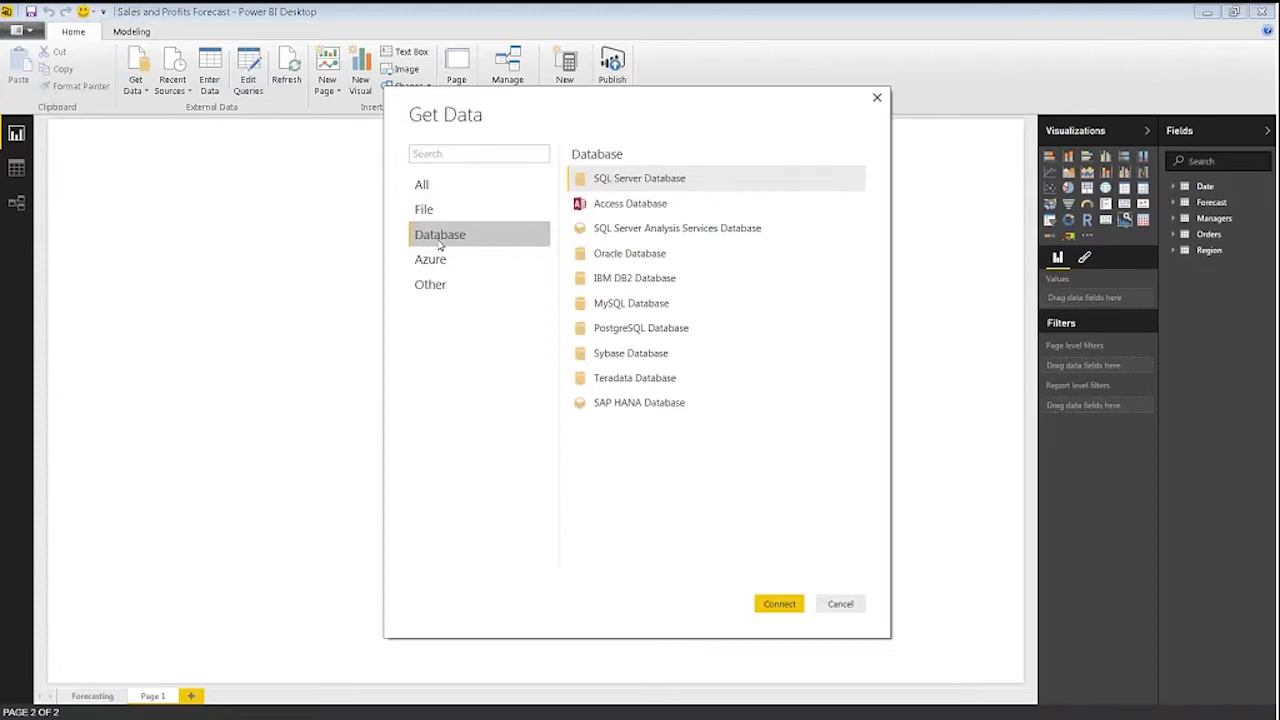
left_click(442, 262)
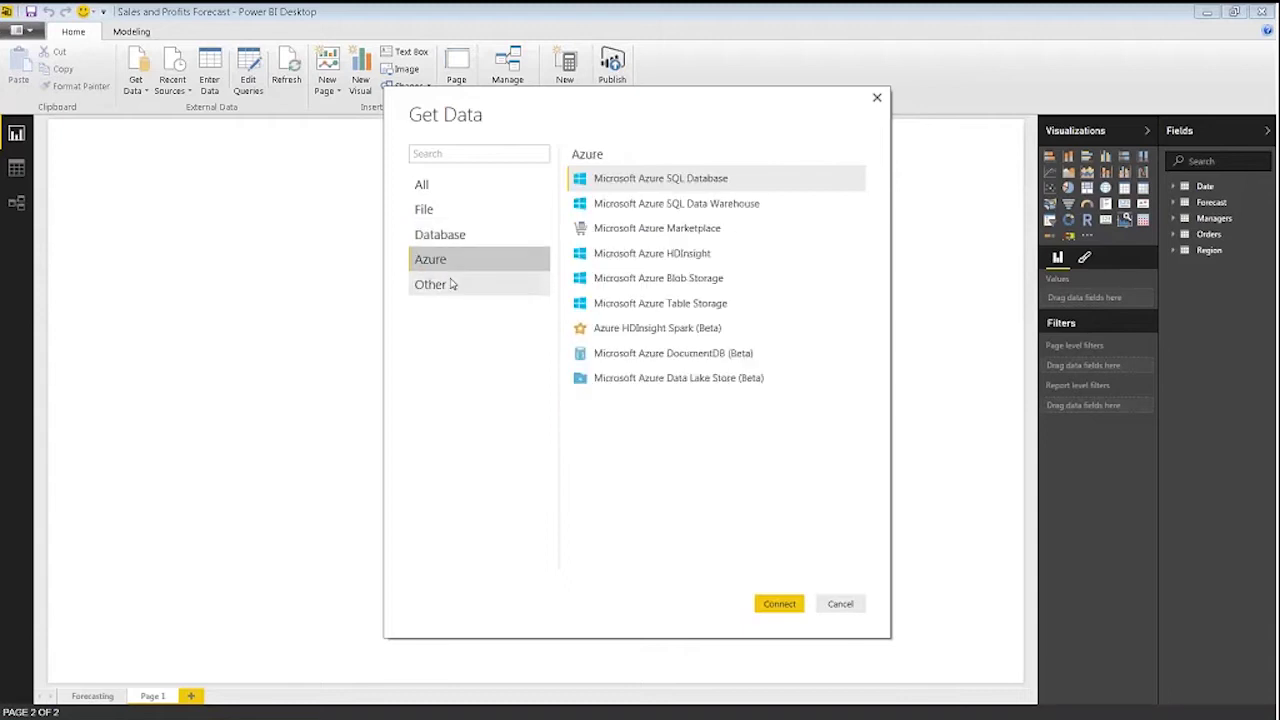
left_click(451, 284)
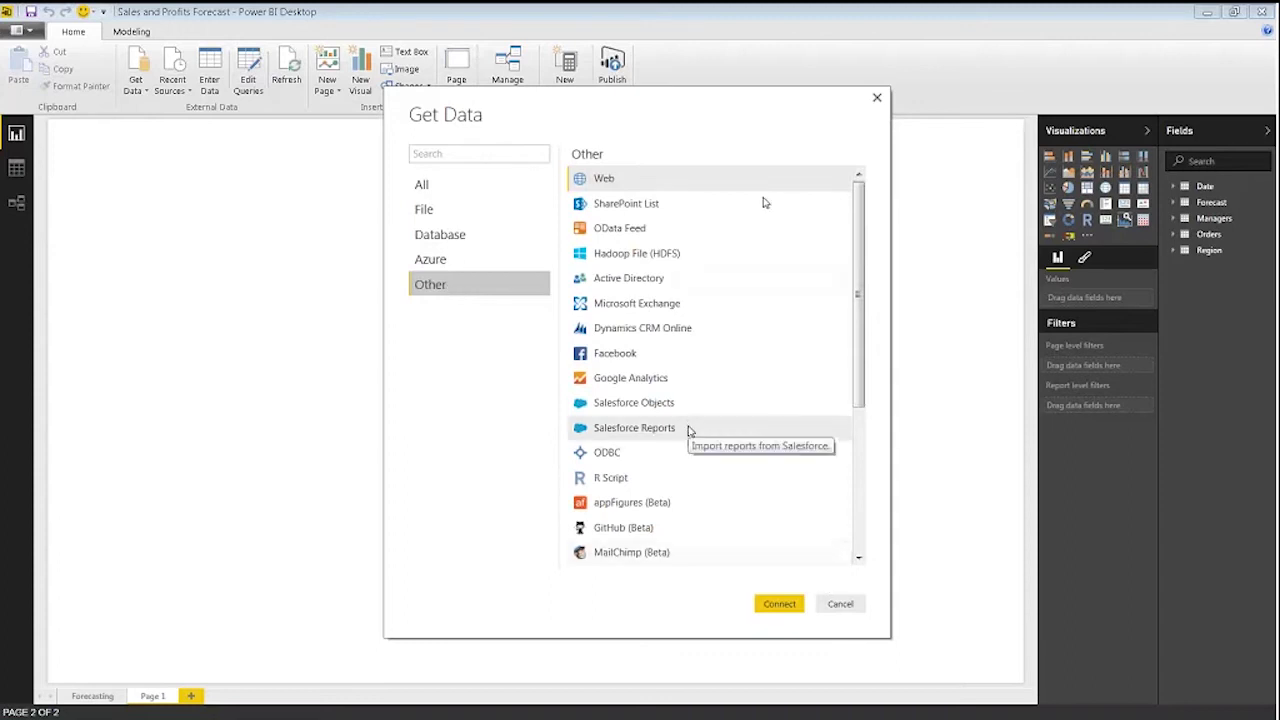
left_click(841, 605)
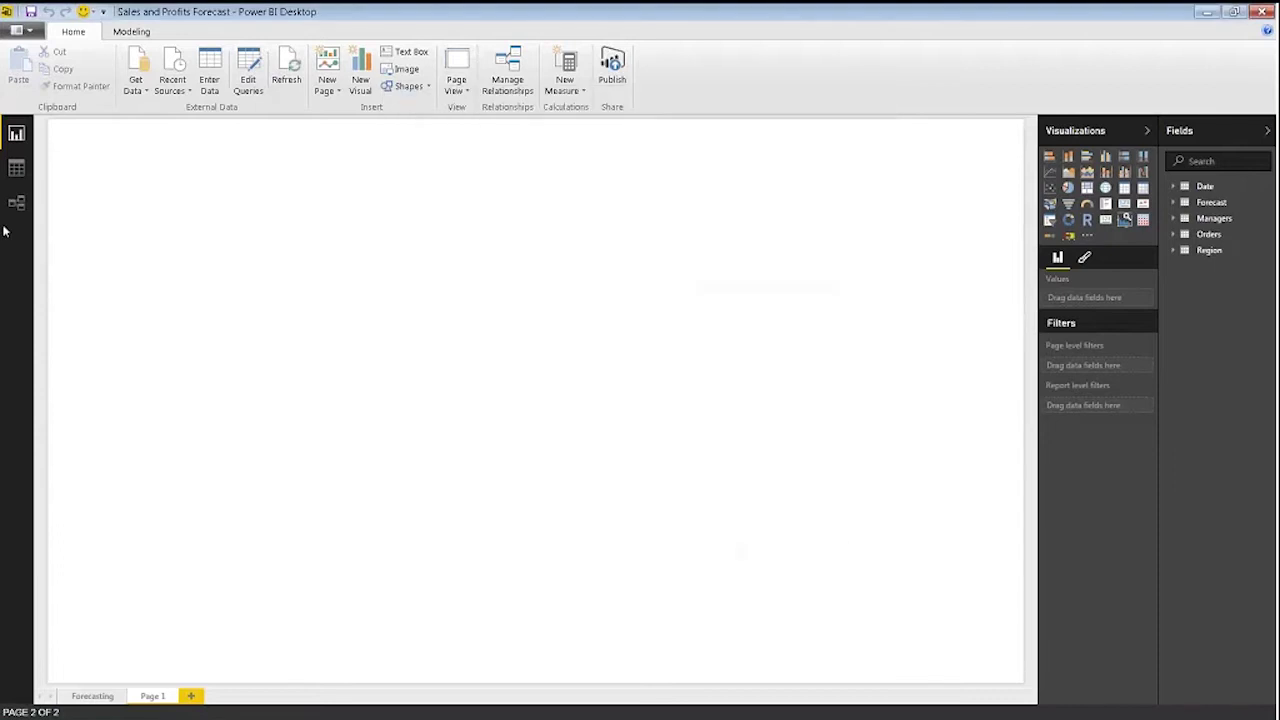
- Review the rows of the Date table and the Forecast and Orders queries with their applied transformation steps
left_click(16, 168)
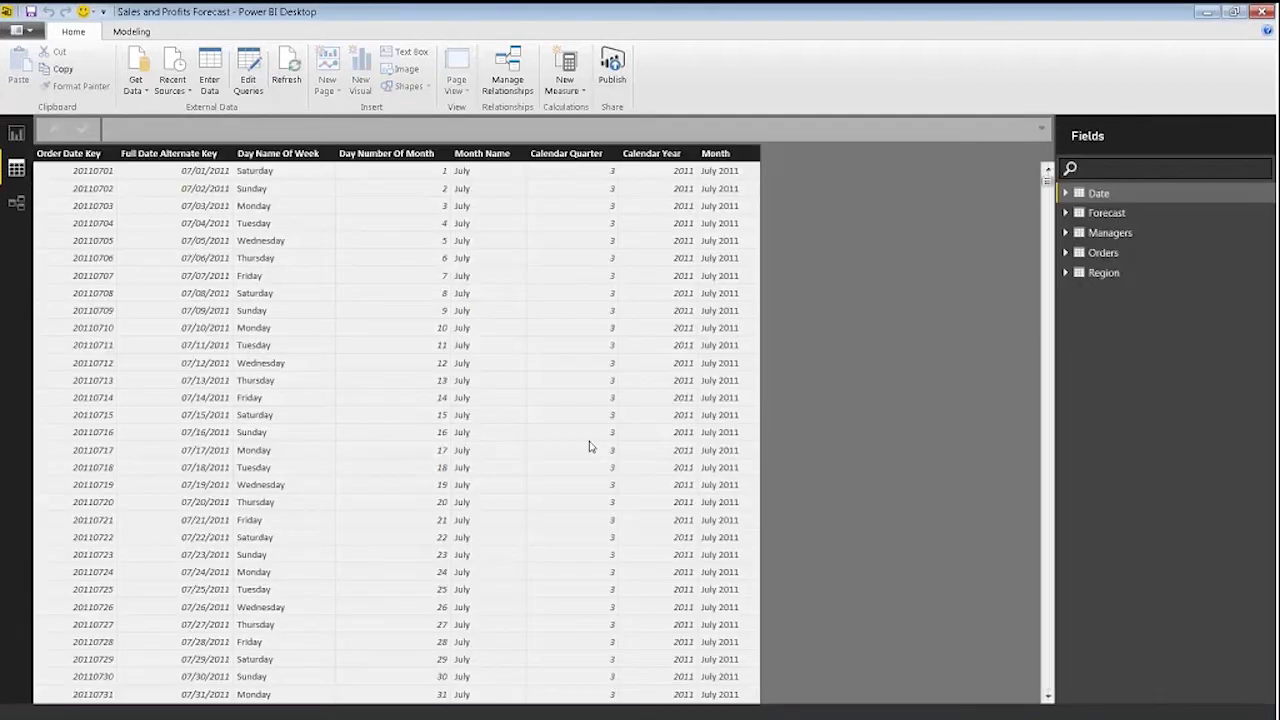
left_click(262, 74)
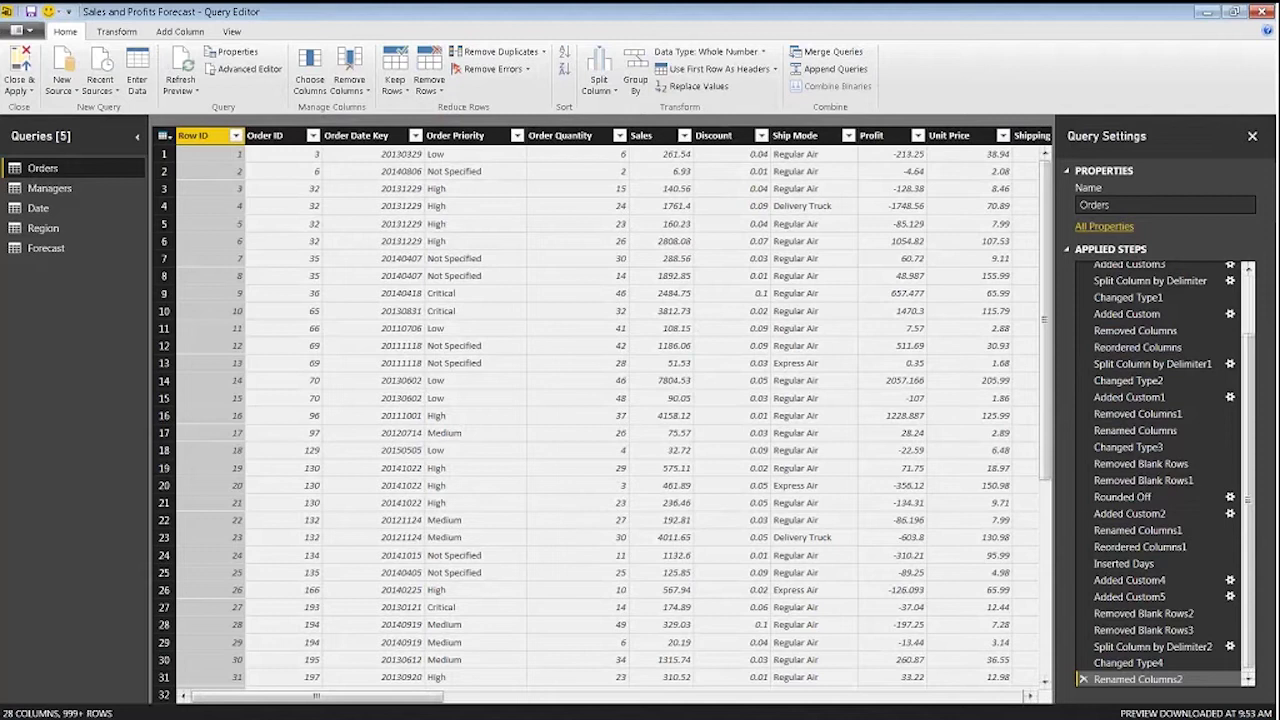
left_click(50, 255)
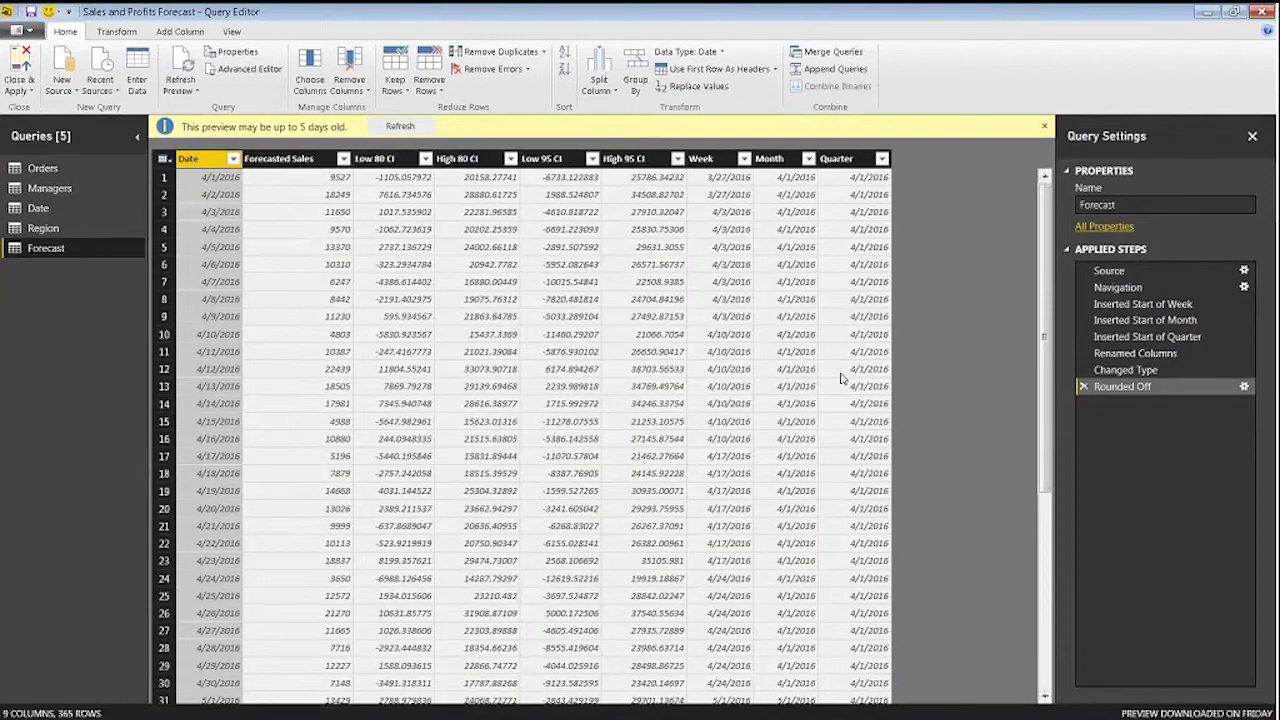
left_click(42, 168)
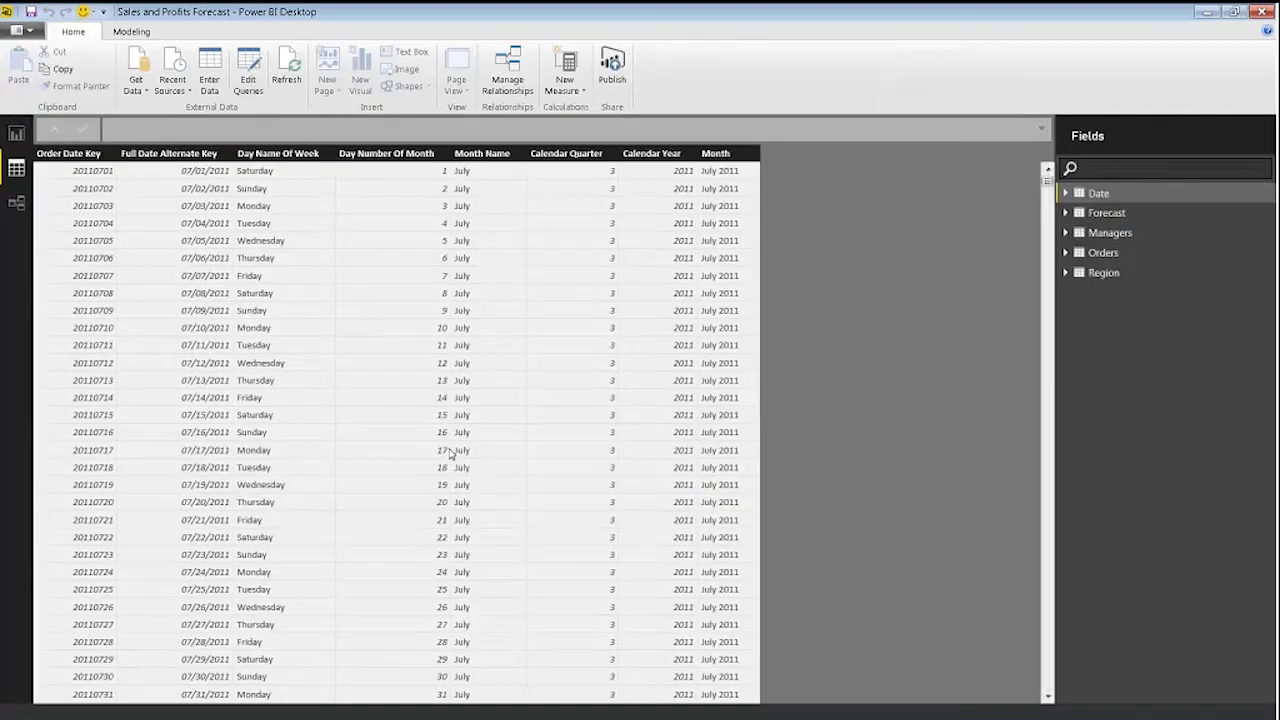
- Create a relationship between Order Date Key in Orders and Order Date Key in Date, and make the Orders table box taller
left_click(16, 203)
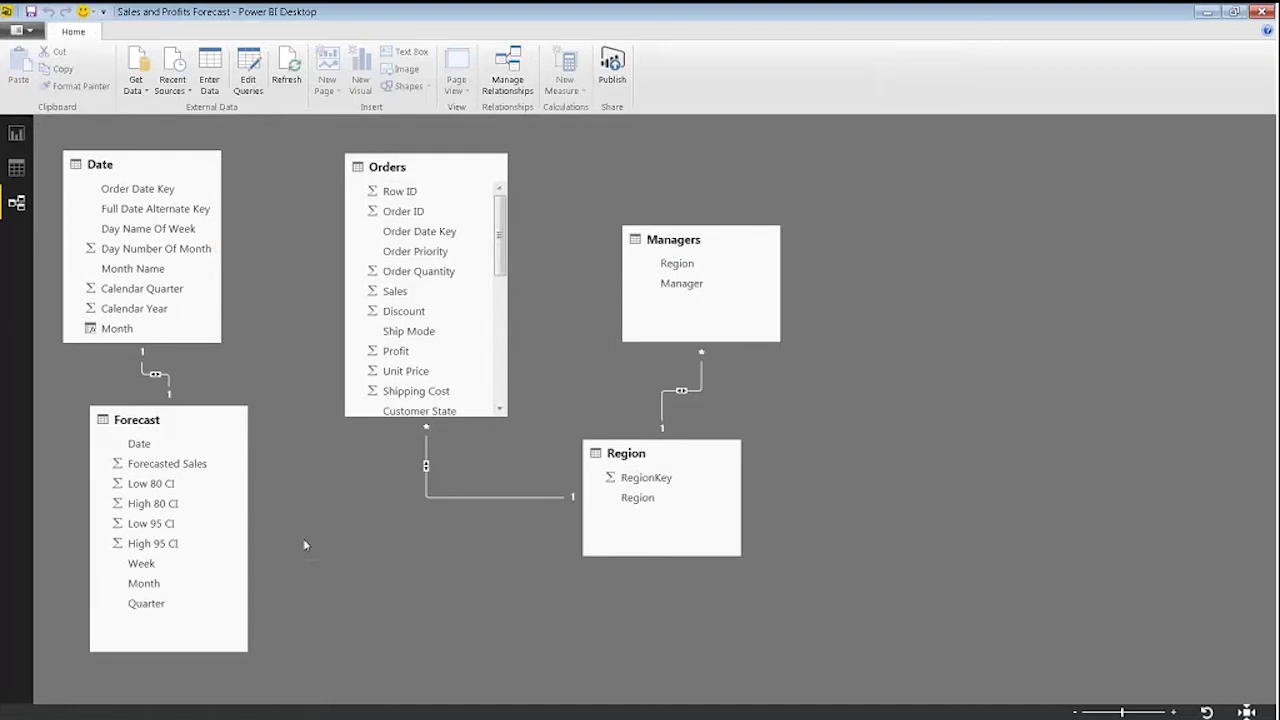
left_click_drag(418, 231, 140, 189)
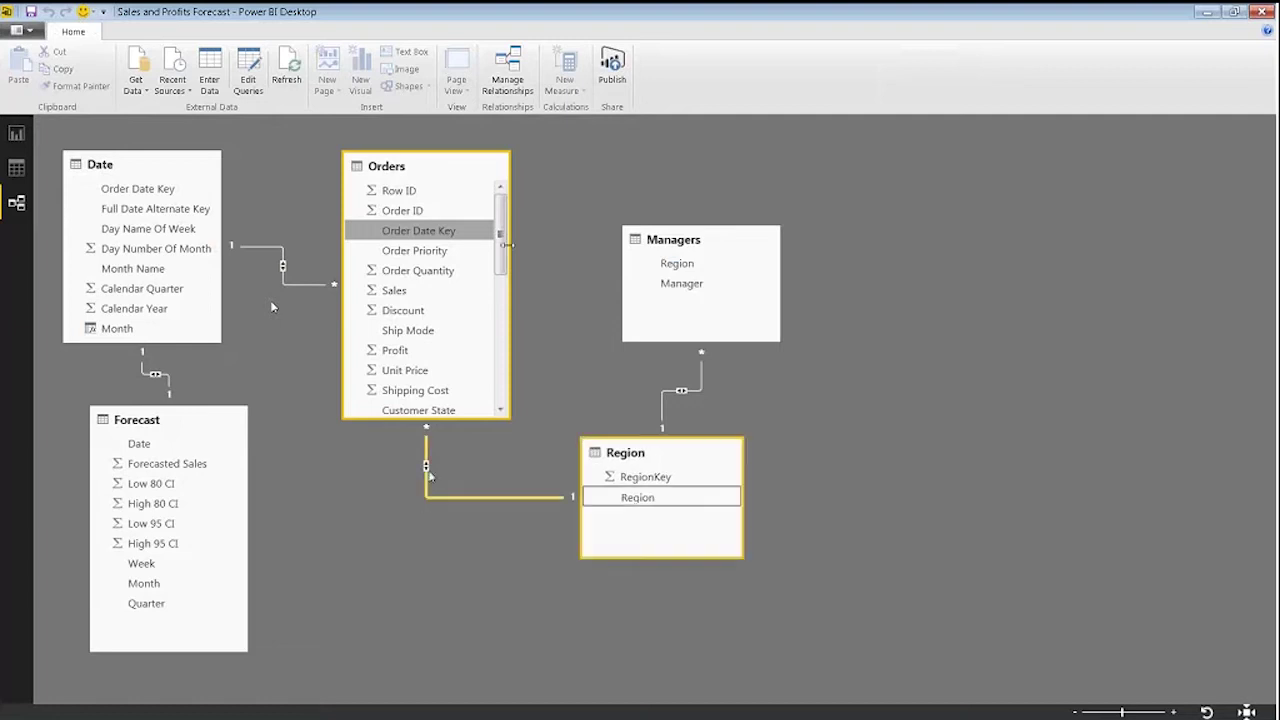
left_click_drag(389, 415, 389, 490)
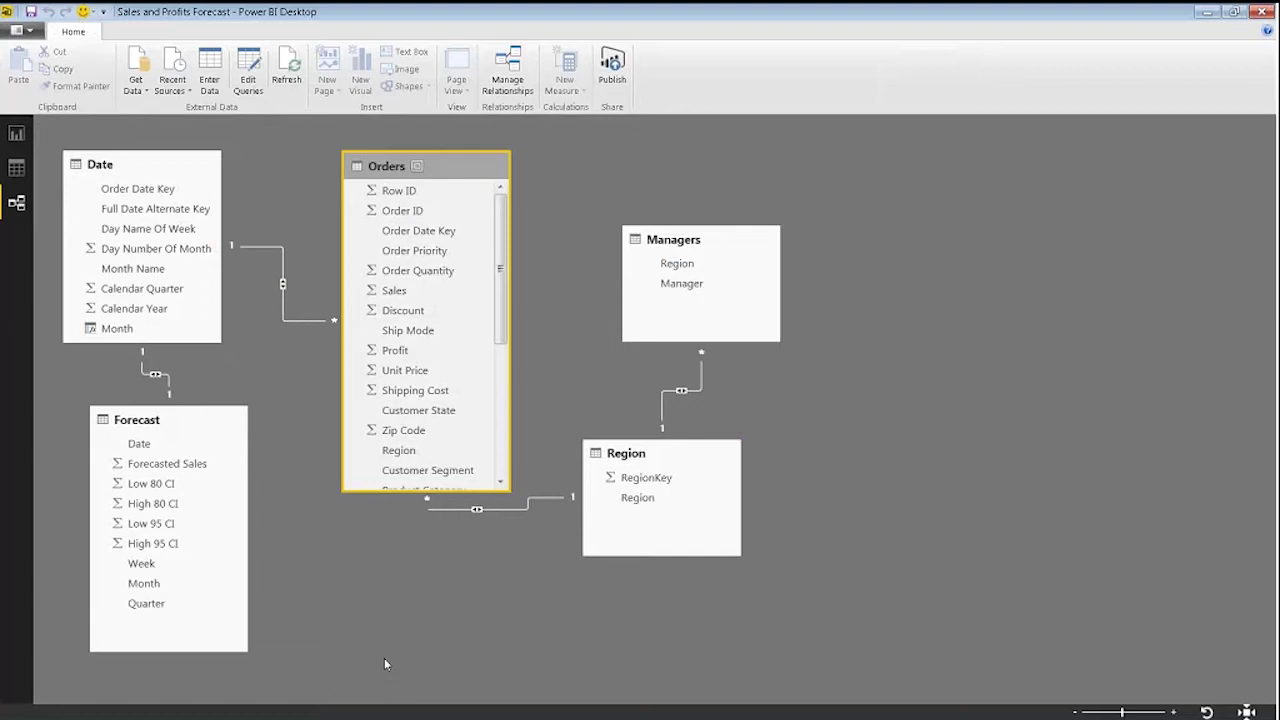
- Add a clustered column chart of Forecasted Sales by Quarter to Page 1, using the plain Quarter field instead of the date hierarchy
left_click(16, 133)
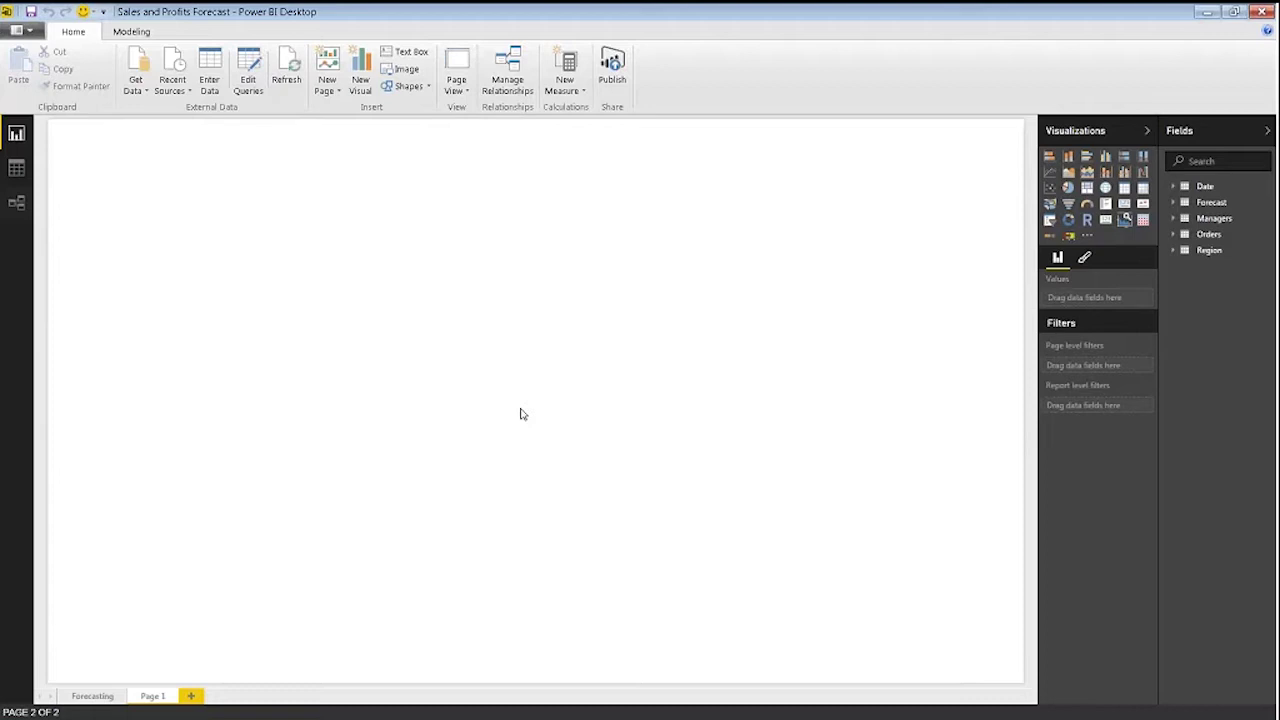
left_click(1105, 156)
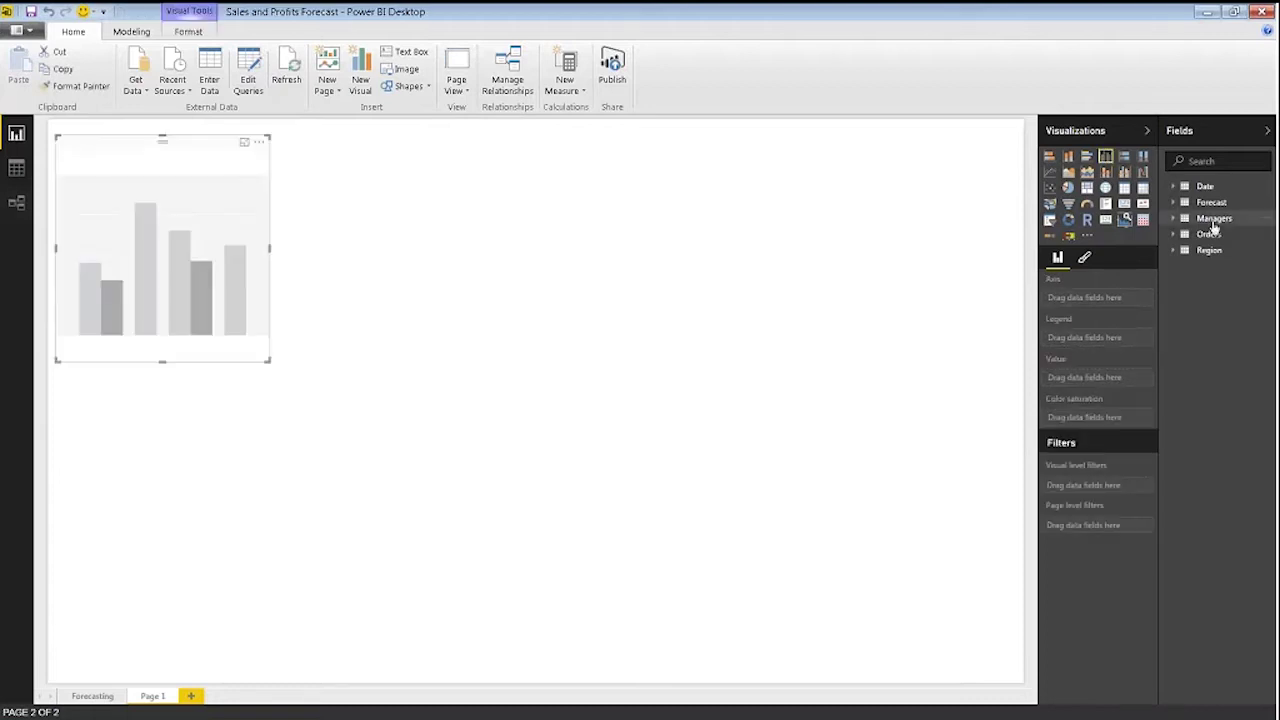
left_click(1211, 204)
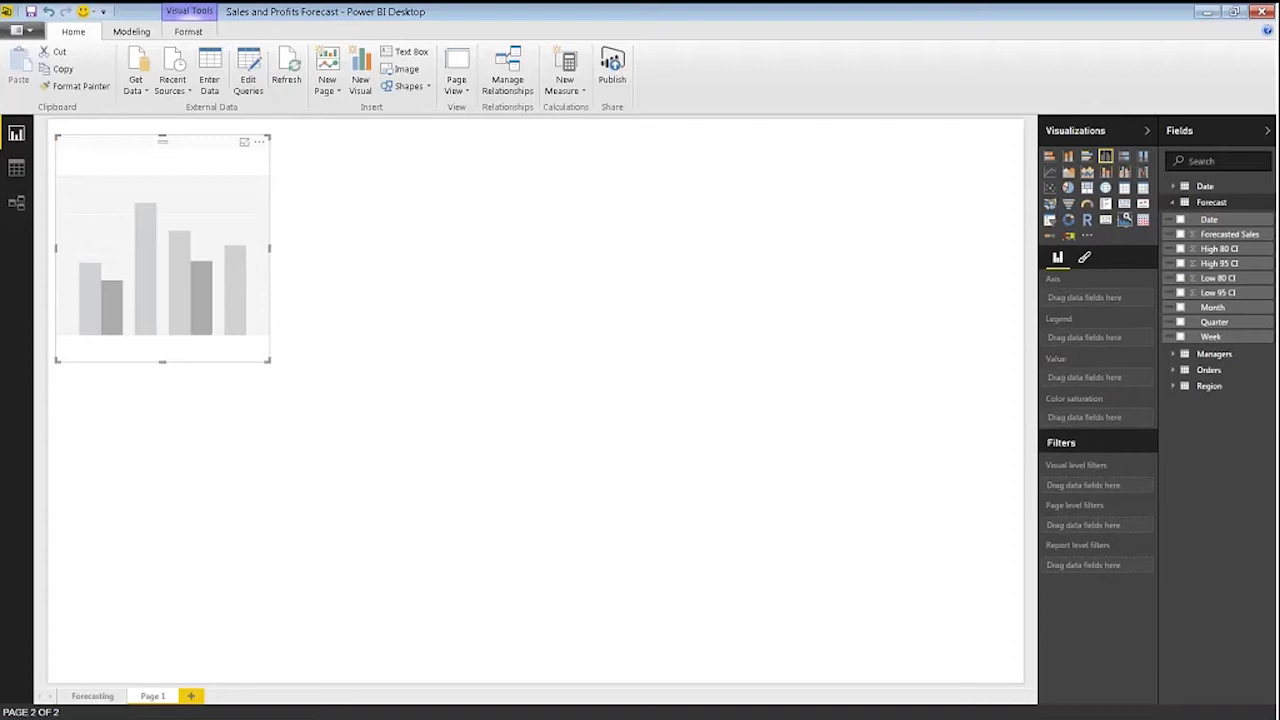
left_click(1210, 235)
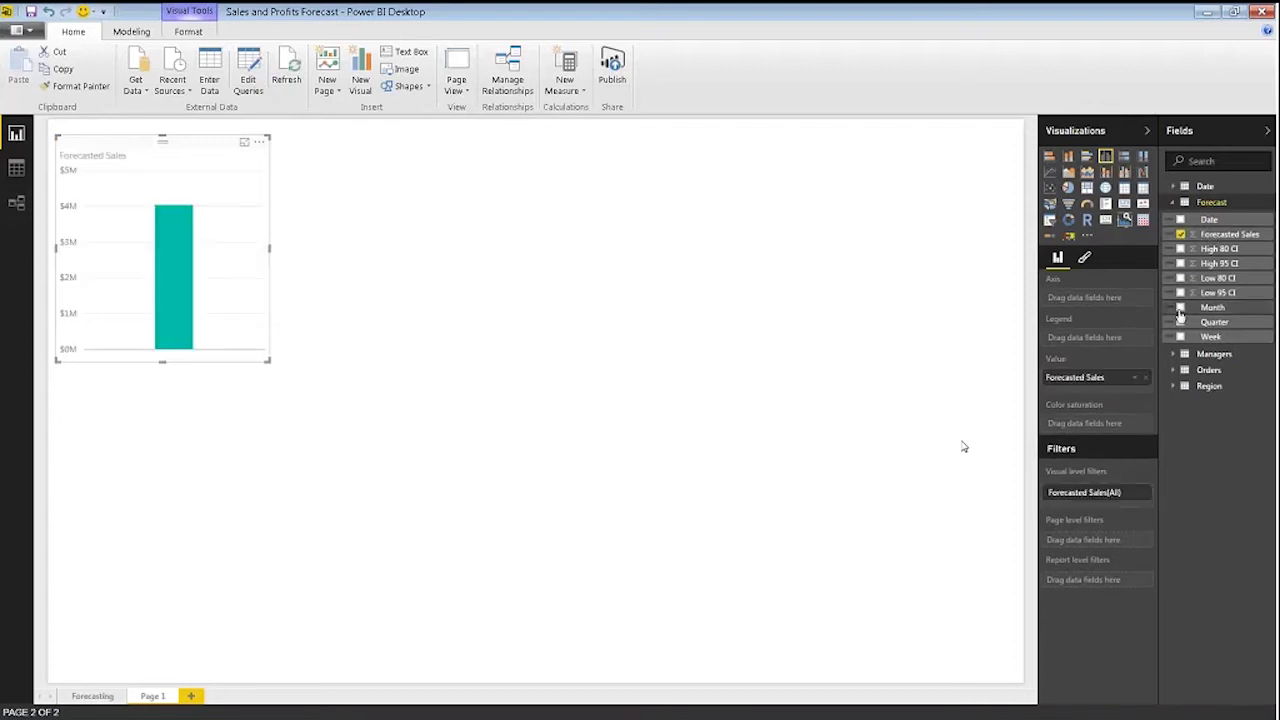
left_click_drag(1093, 298, 1093, 298)
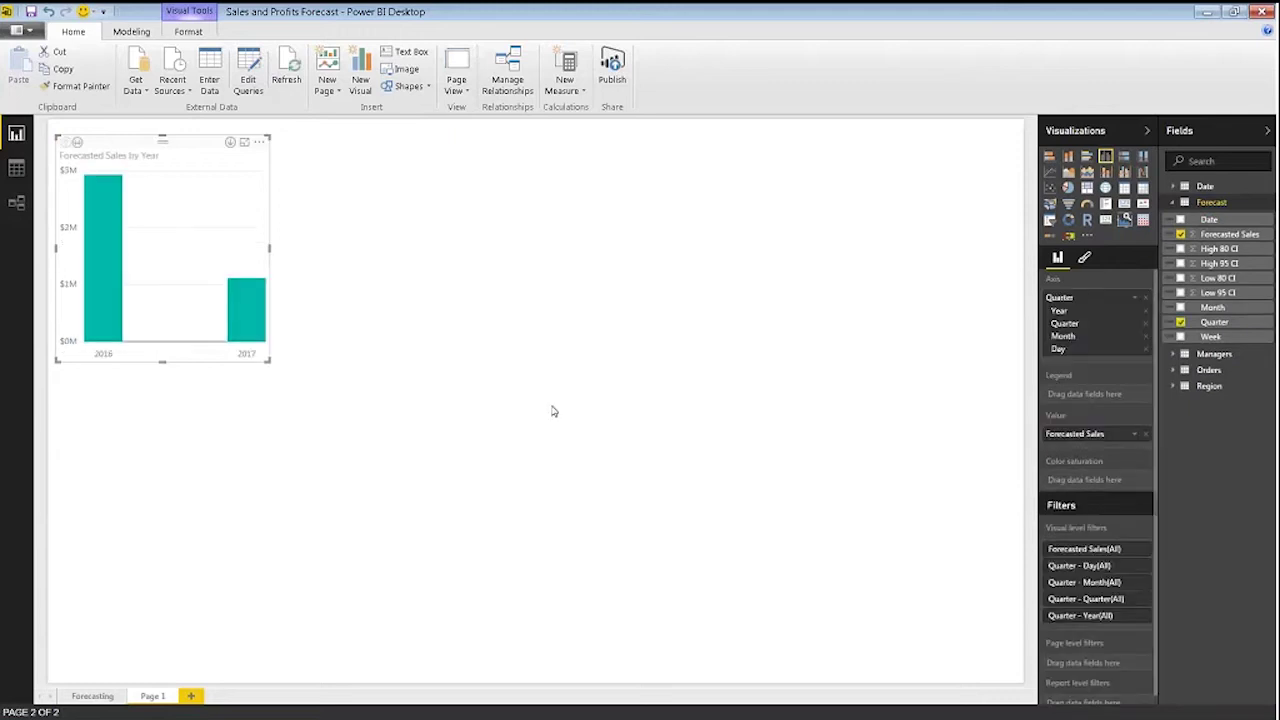
left_click(1134, 298)
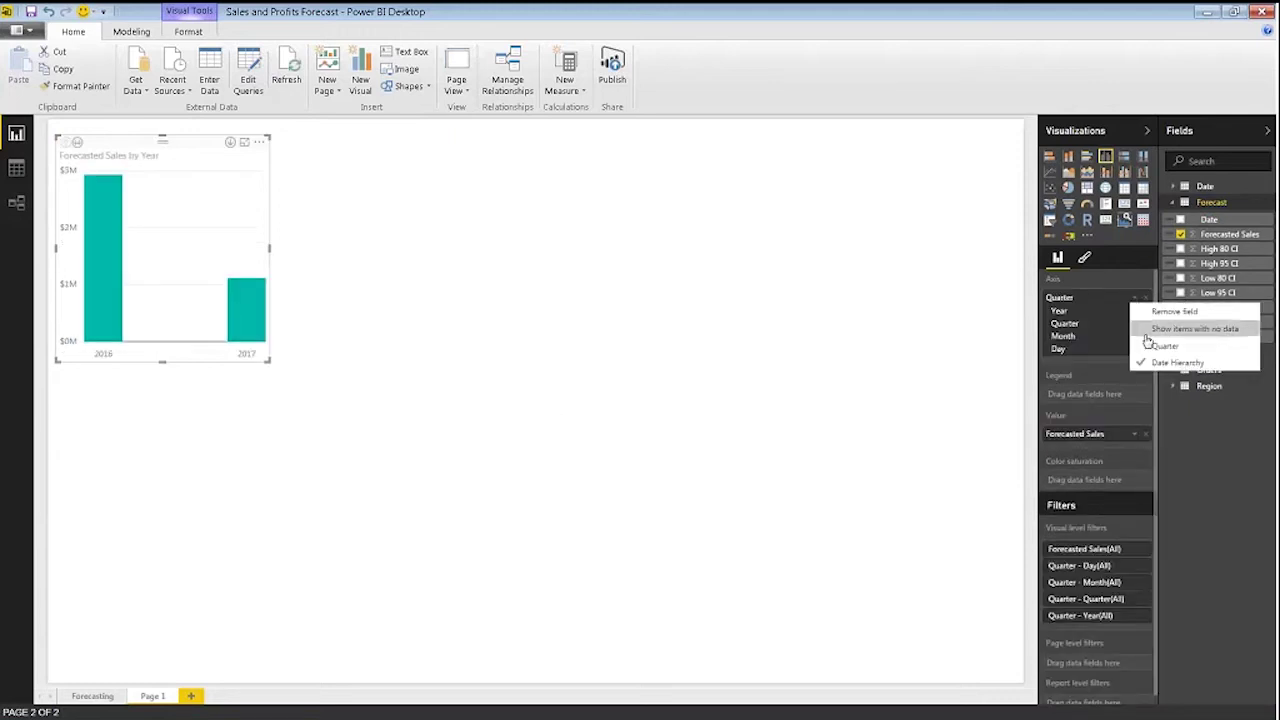
left_click(1150, 345)
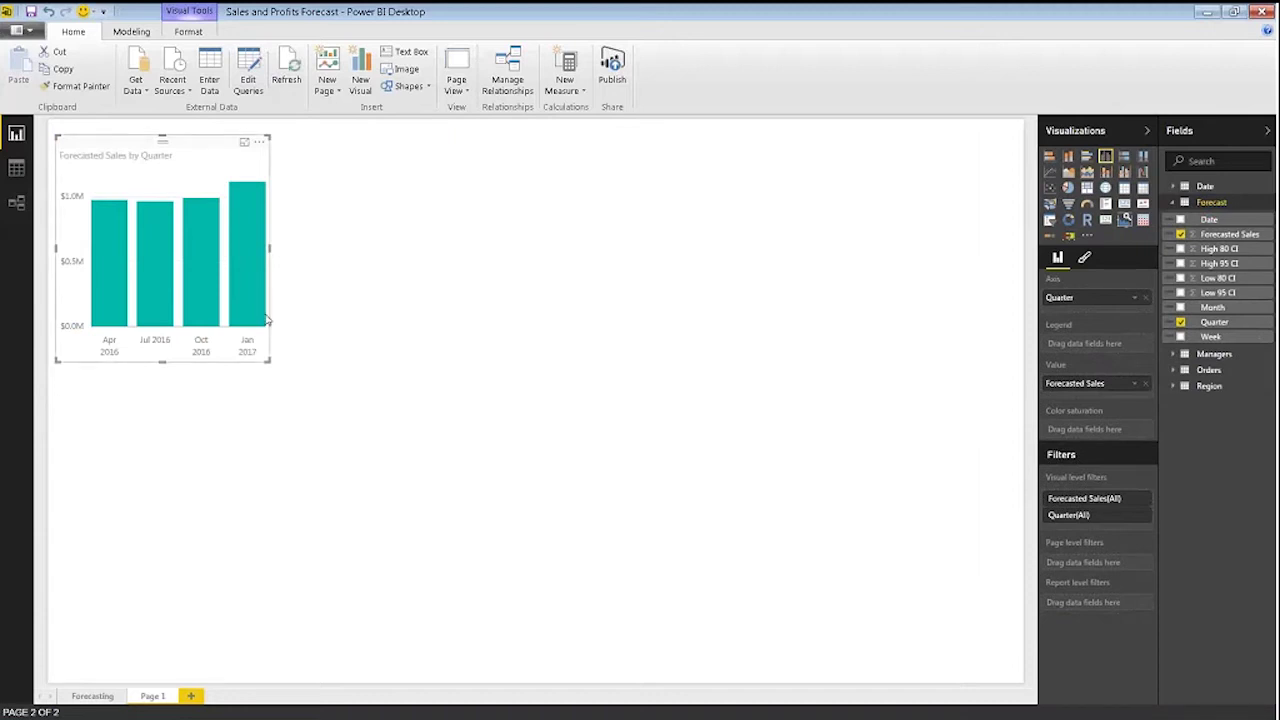
- Move the quarterly chart to the Forecasting page, placing it under the Prior Year card and stretching it to the weekly chart's lower edge
mouse_move(256, 305)
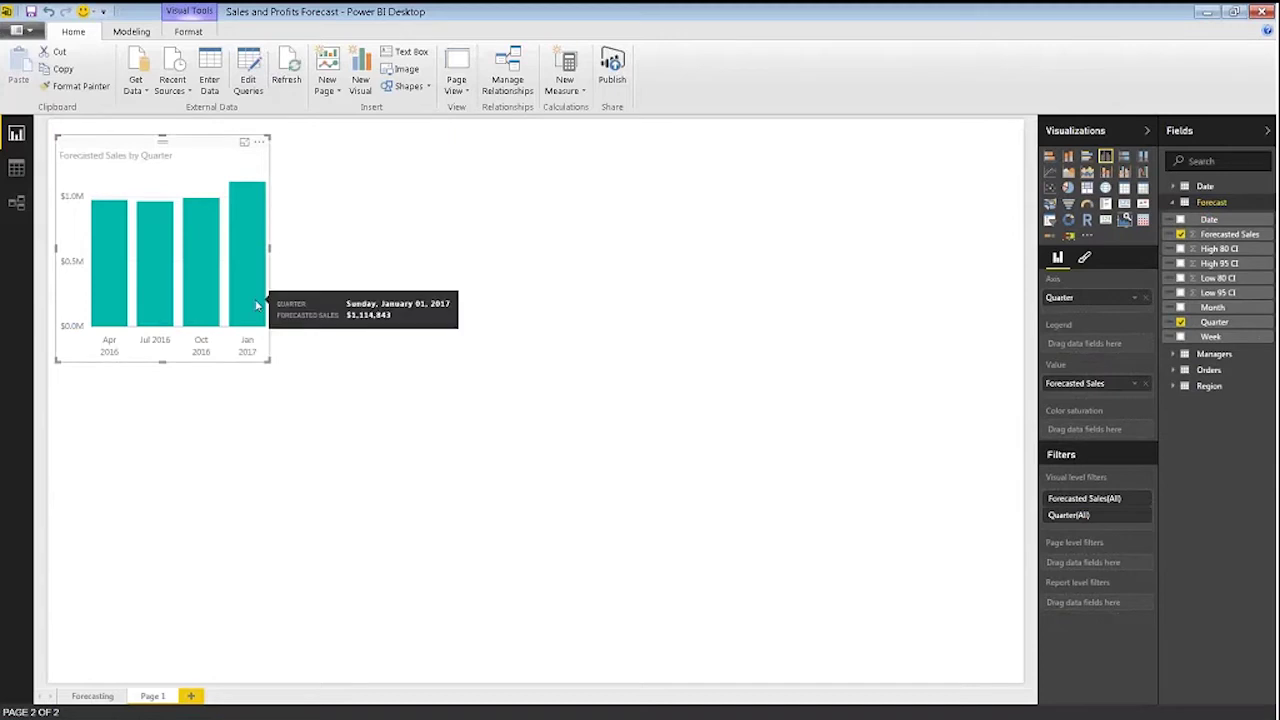
mouse_move(236, 245)
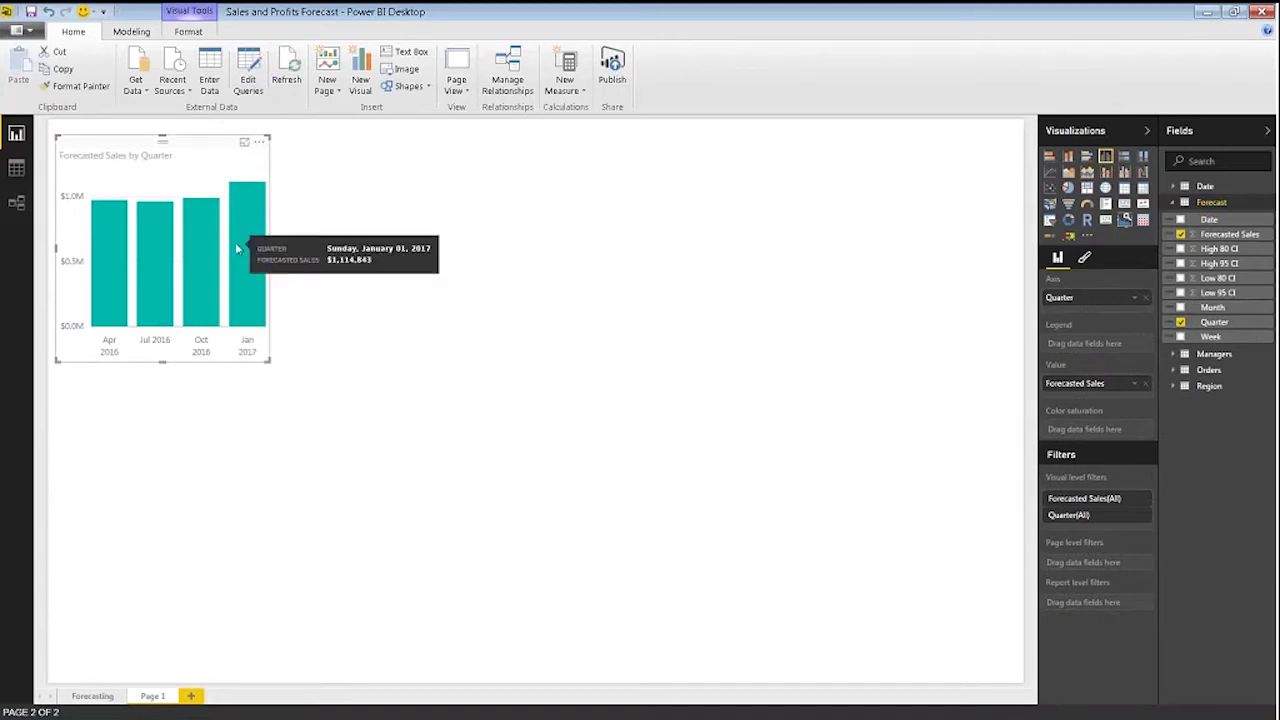
key("Delete")
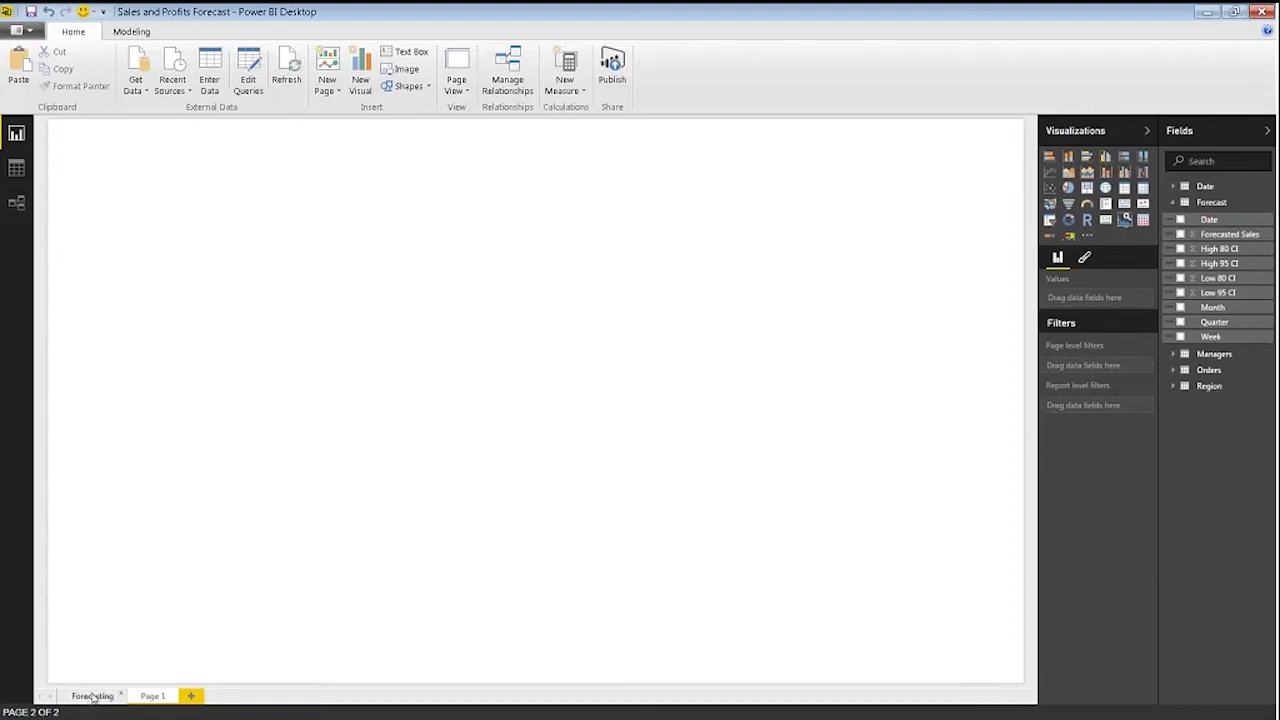
left_click(93, 697)
key("ctrl+v")
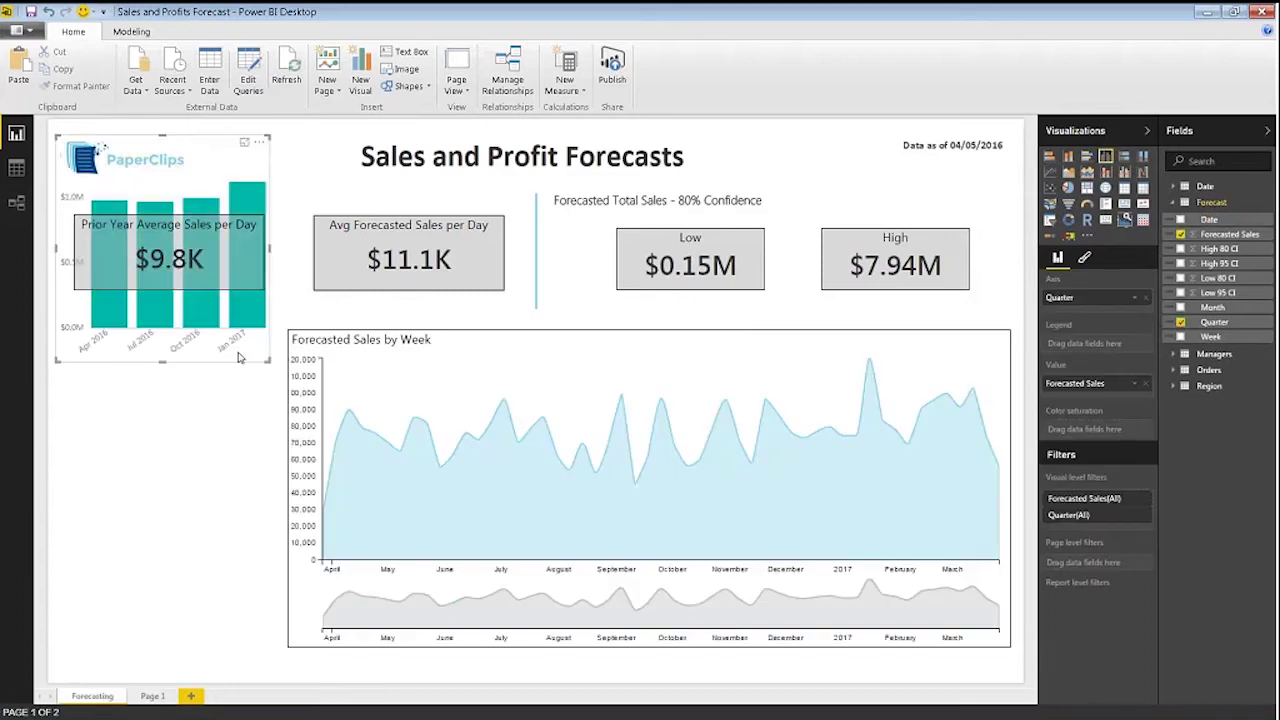
left_click_drag(221, 158, 226, 355)
left_click_drag(167, 555, 170, 646)
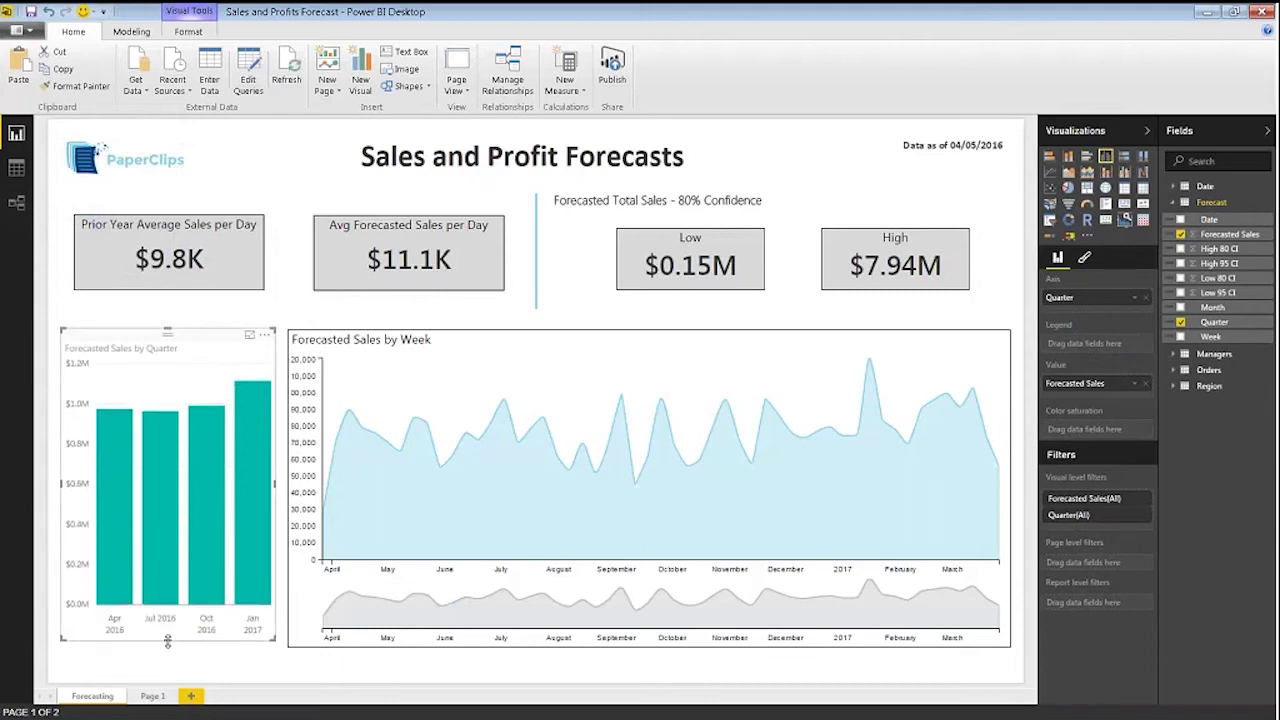
left_click(239, 681)
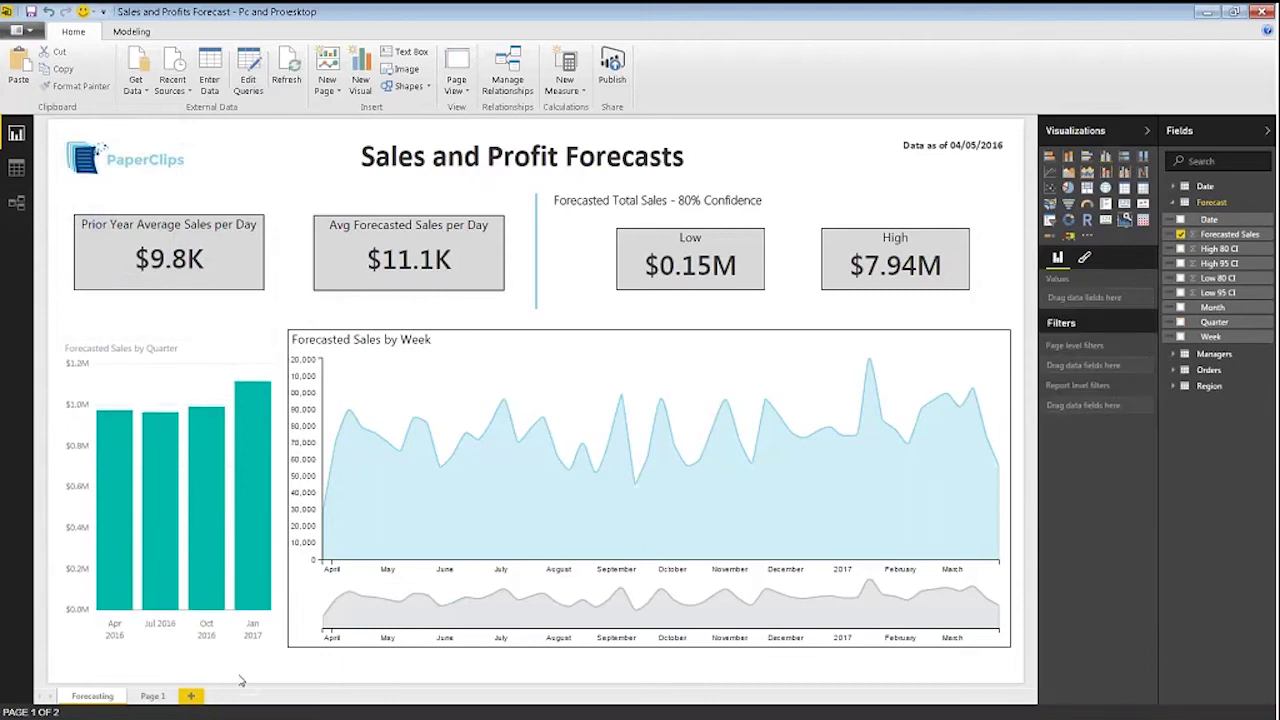
- Set the default data color of the Forecasted Sales by Quarter chart to light blue
left_click(222, 408)
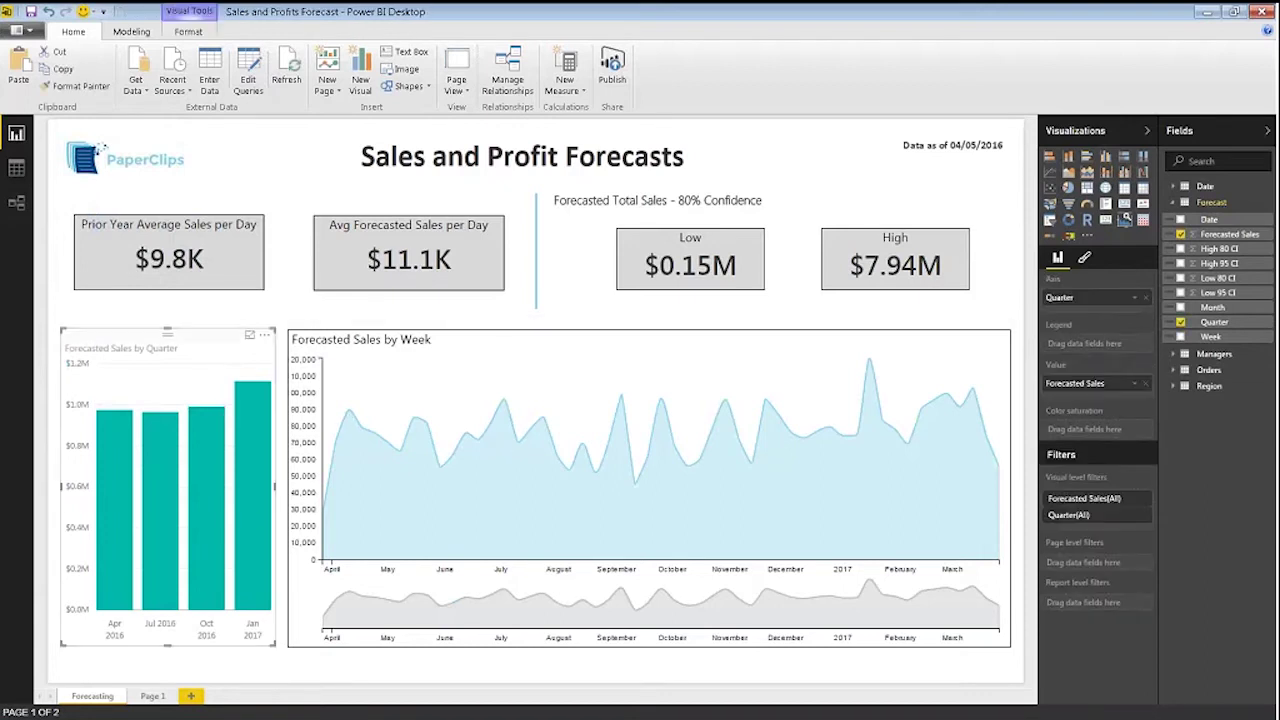
left_click(1084, 257)
left_click(1080, 353)
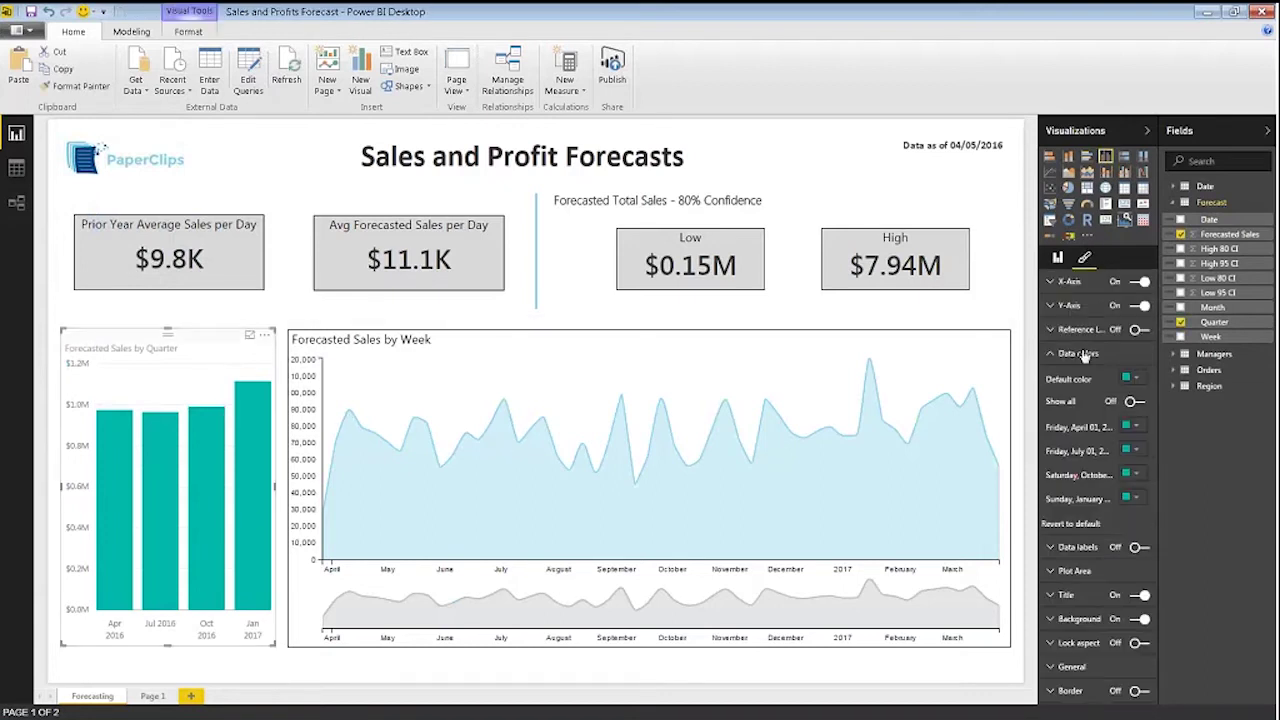
left_click(1132, 377)
left_click(1120, 413)
left_click(1076, 354)
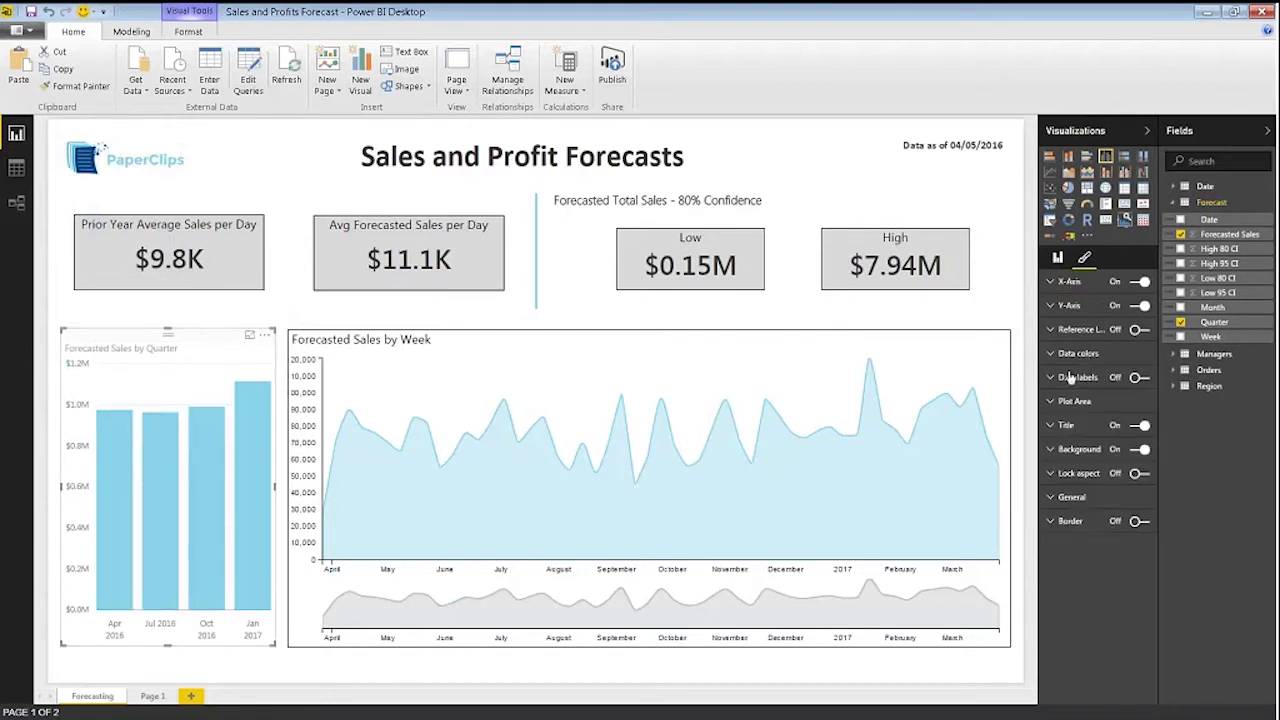
- Turn on the quarterly chart's border, and give its title a black font color and larger text
left_click(1066, 425)
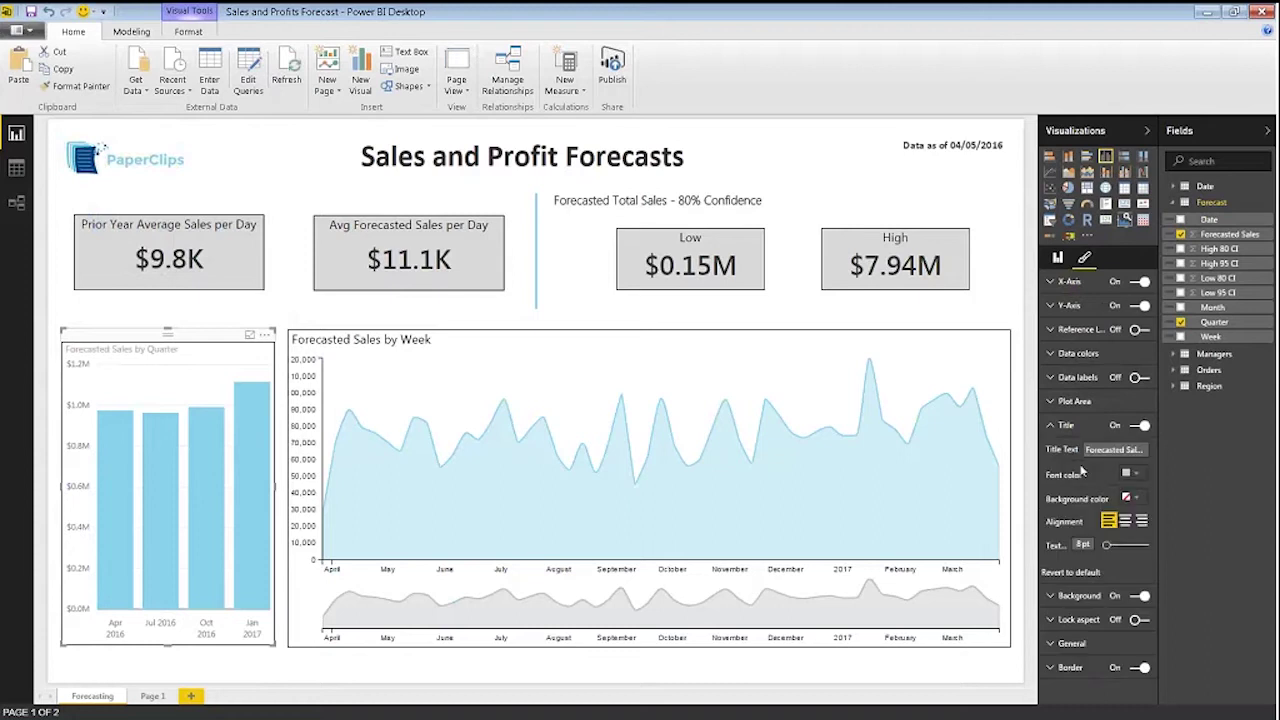
left_click(1130, 473)
left_click(1062, 503)
left_click(1046, 425)
left_click(970, 317)
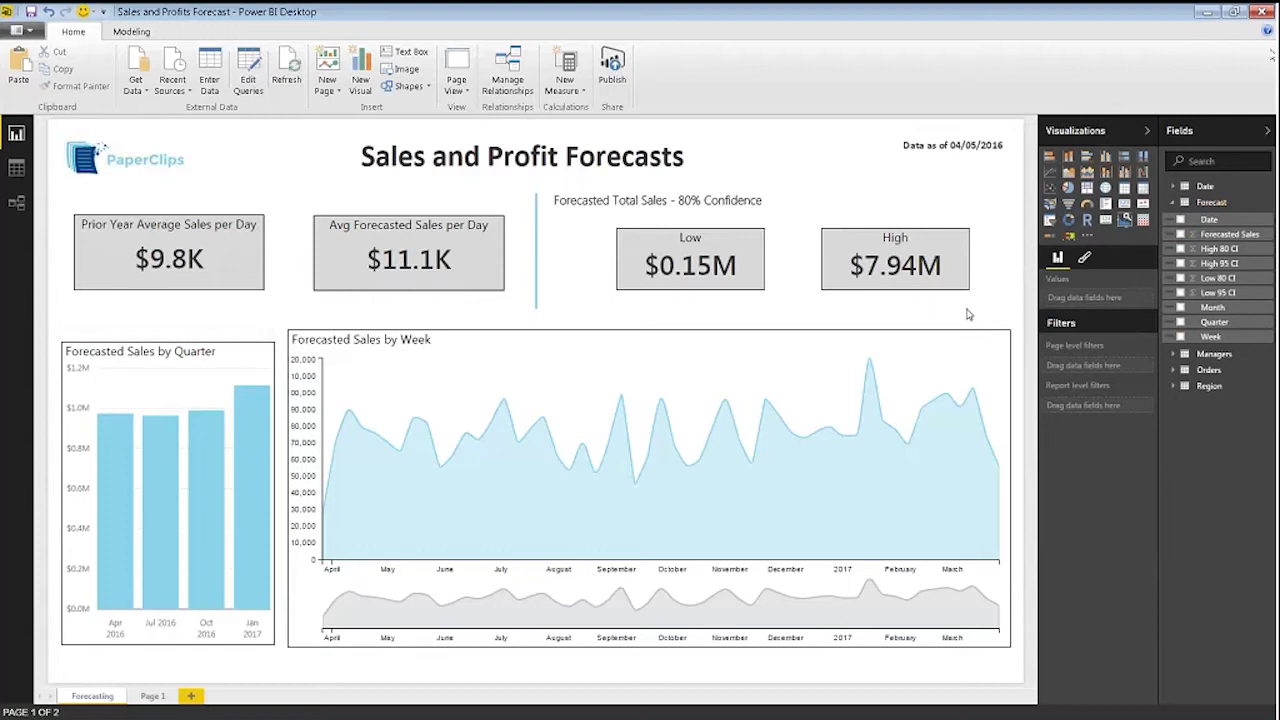
- Zoom the Forecasted Sales by Week chart to November through mid-January, and shift the selected range to July through early September
left_click(1171, 201)
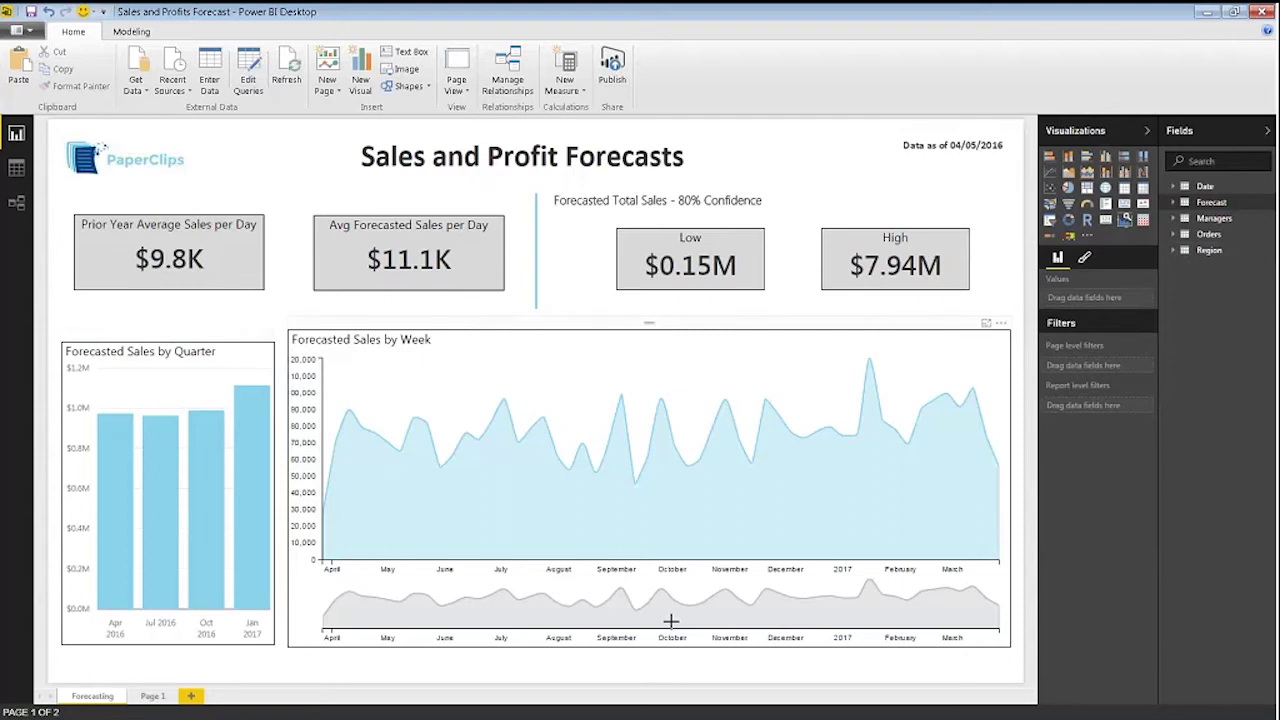
left_click_drag(718, 600, 870, 600)
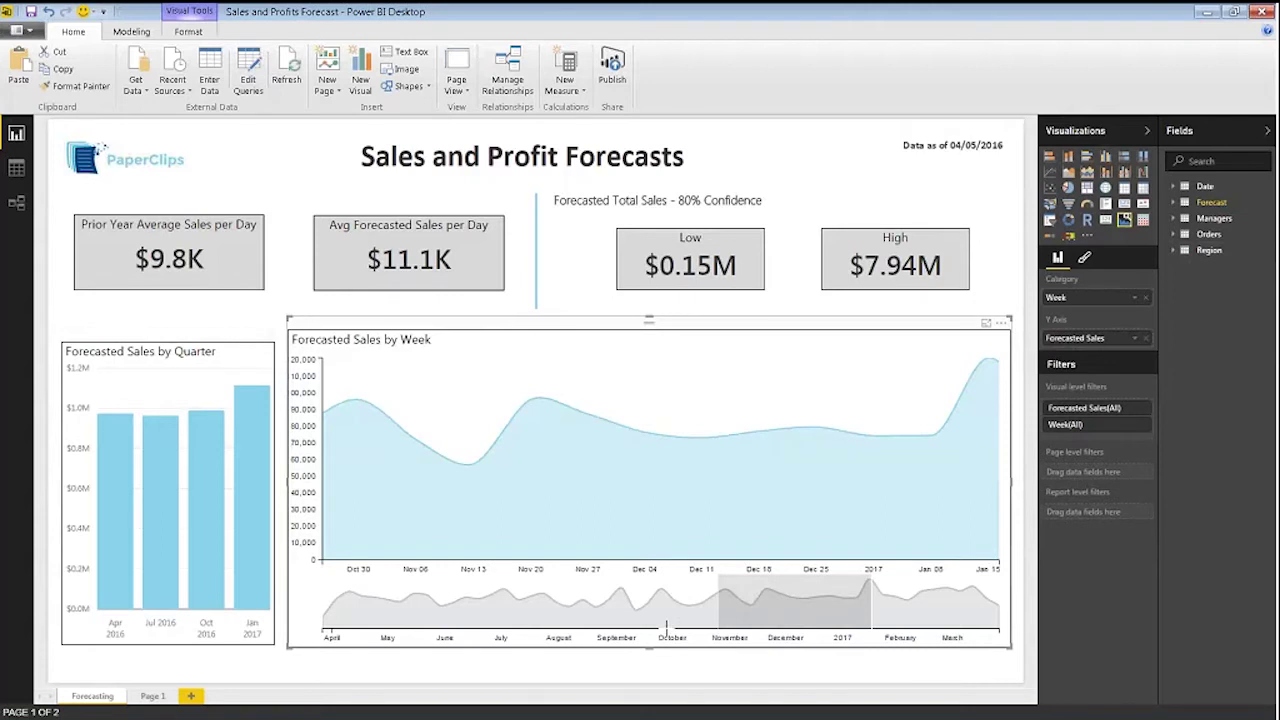
left_click_drag(762, 591, 548, 600)
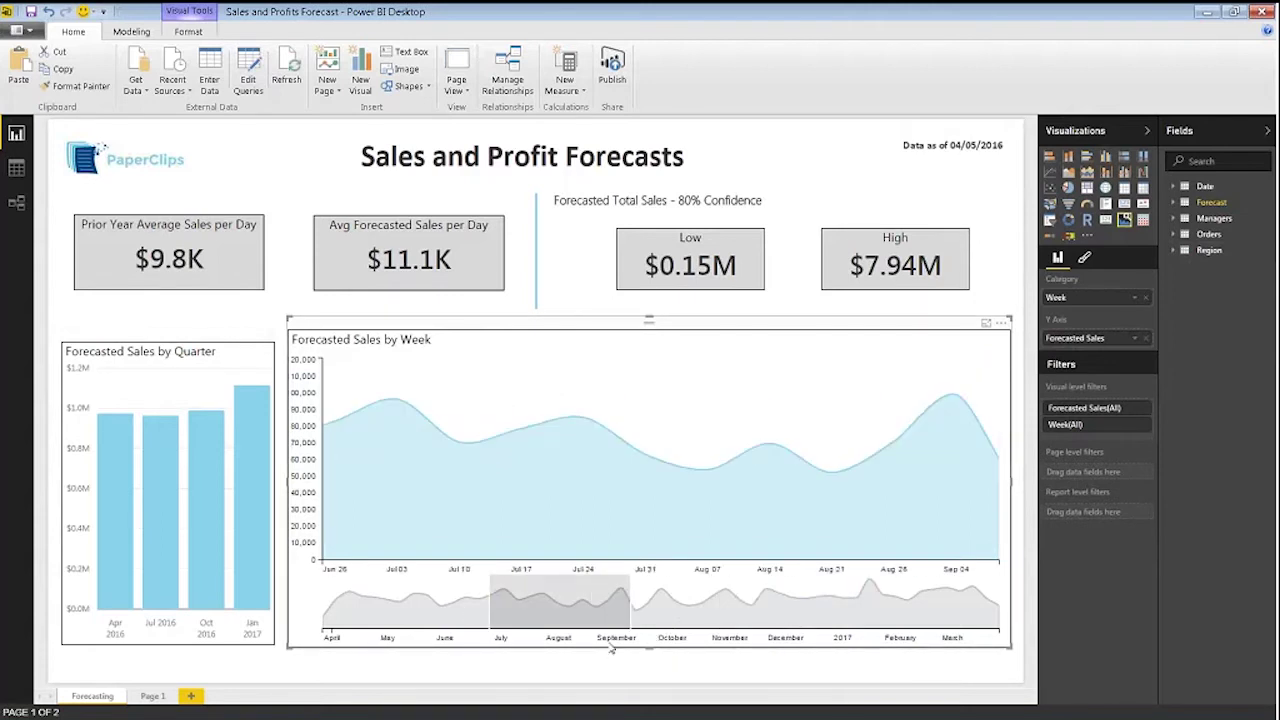
left_click(565, 266)
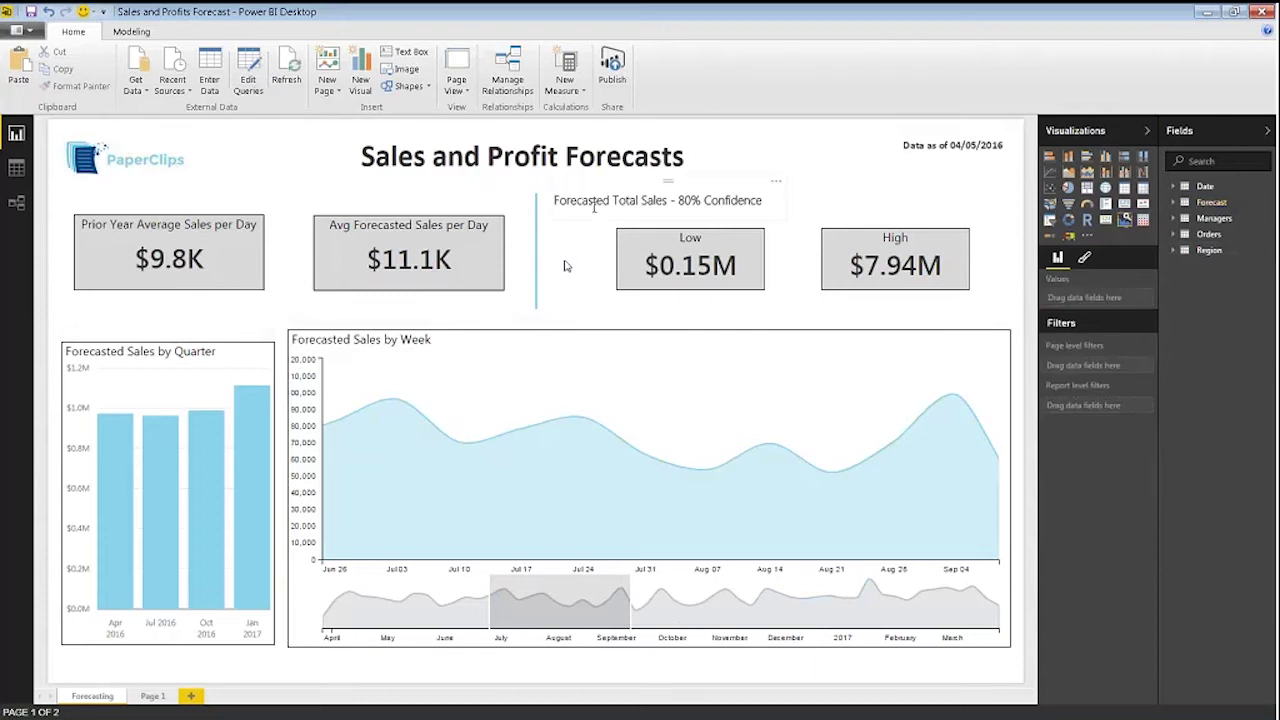
- Save the report's changes, view the available publishing destinations, and leave the report without publishing it
left_click(612, 75)
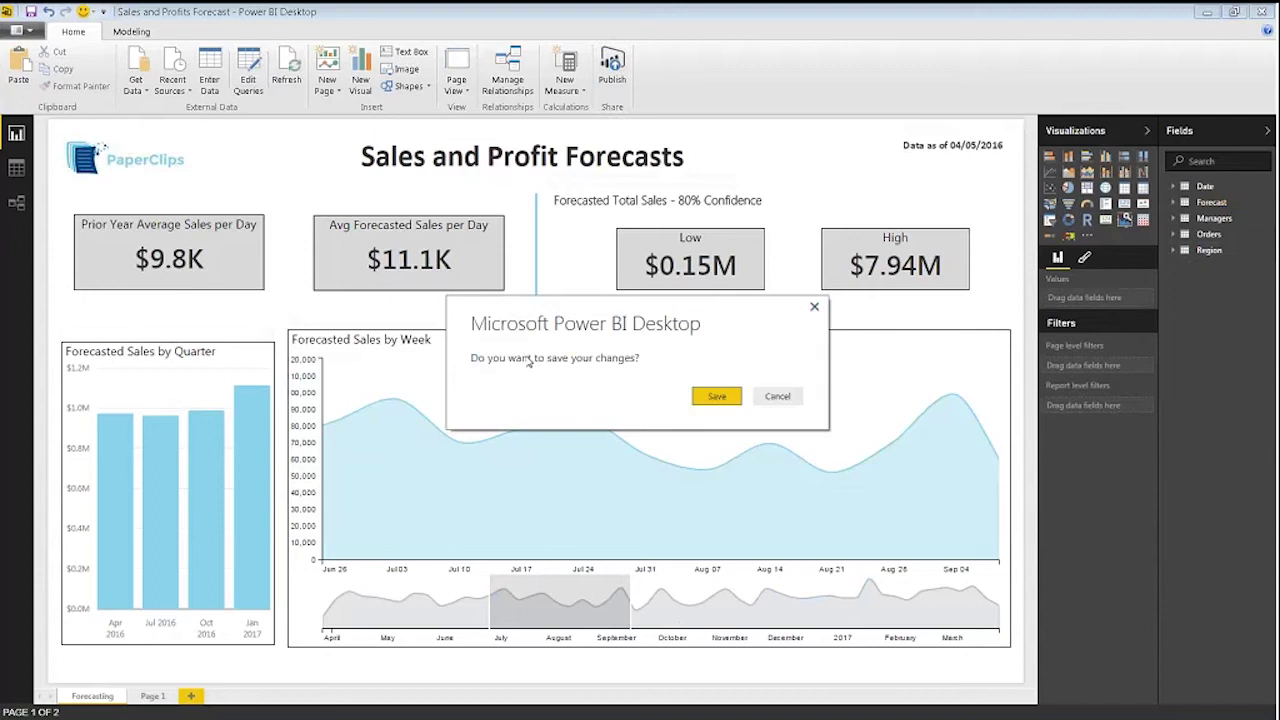
left_click(717, 396)
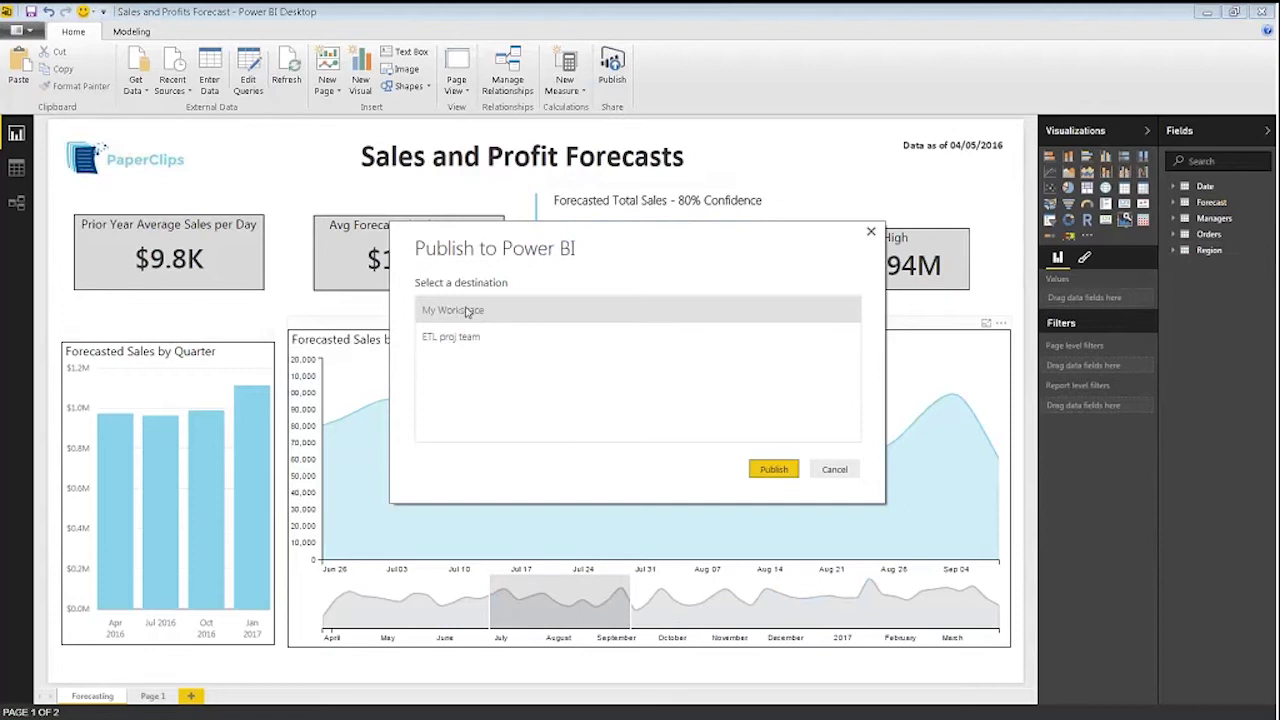
left_click(834, 469)
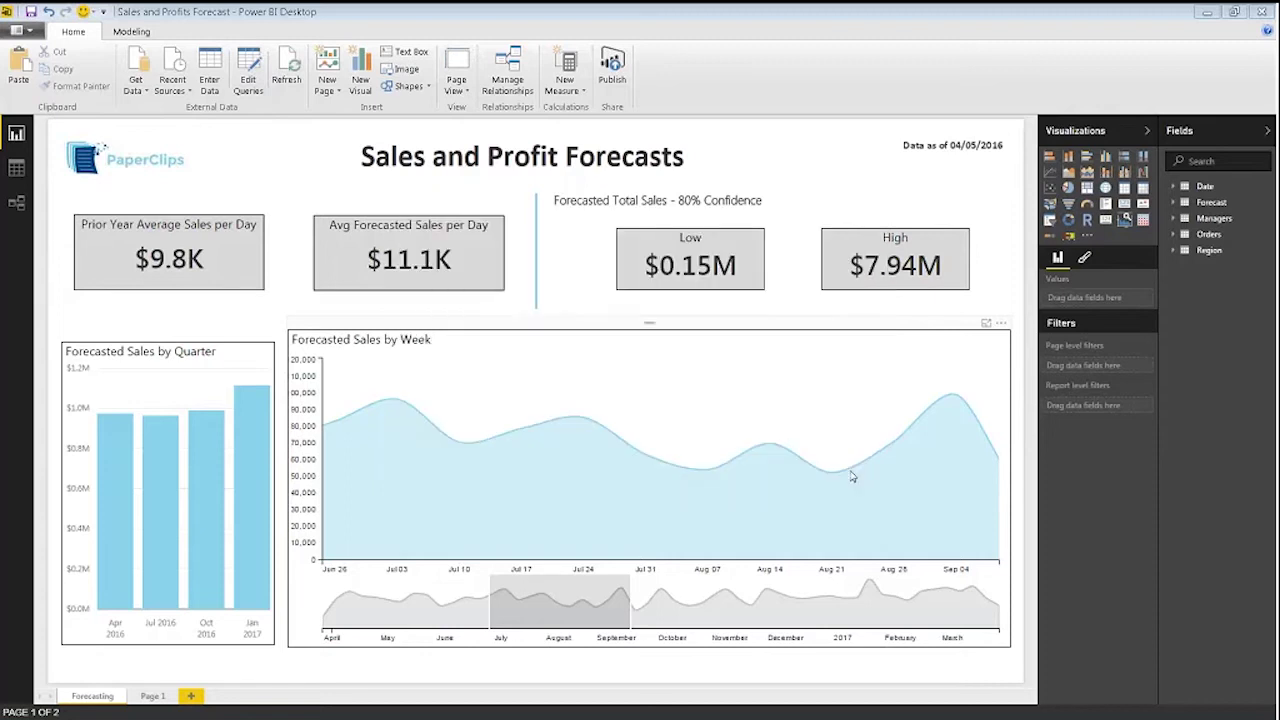
left_click(1213, 16)
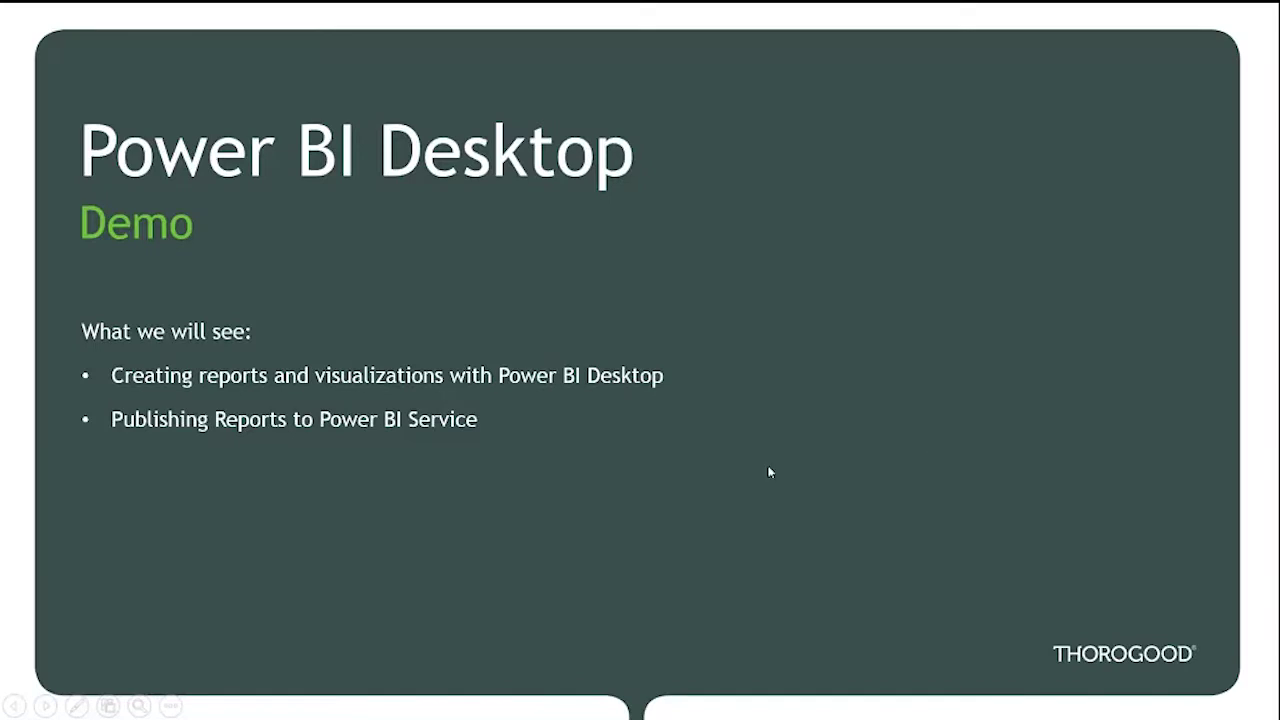
key("Right")
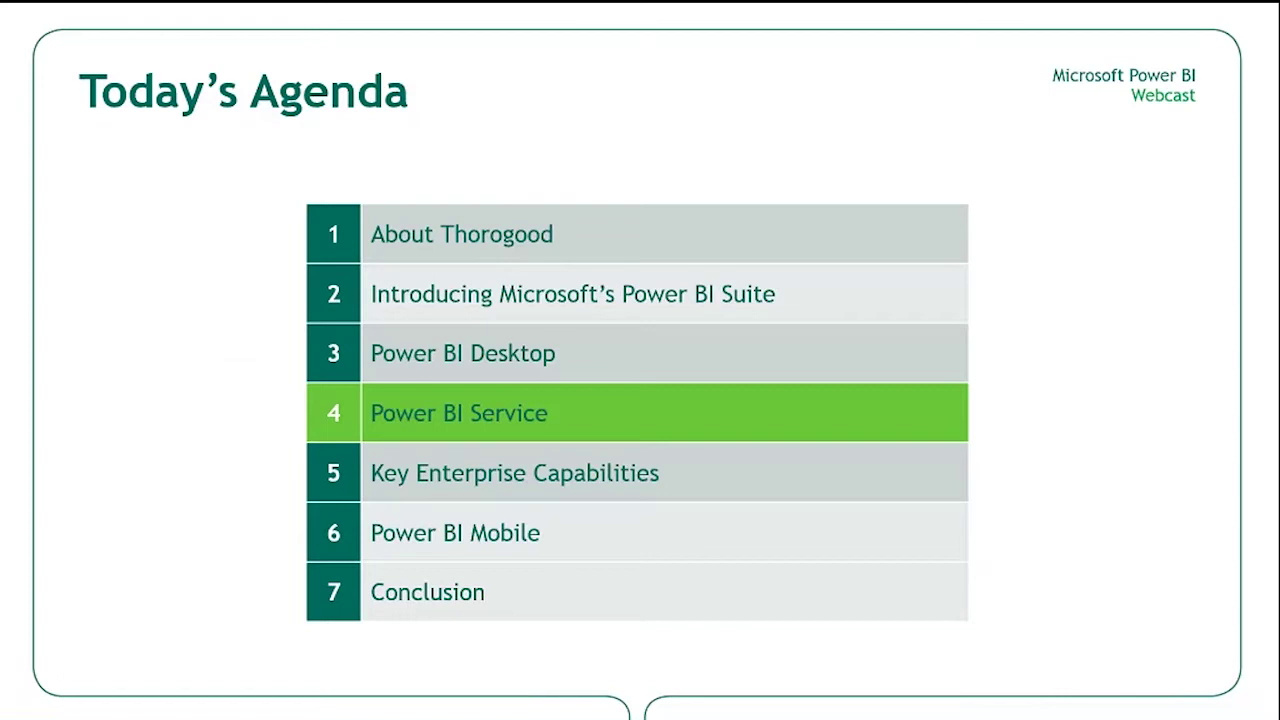
key("Right")
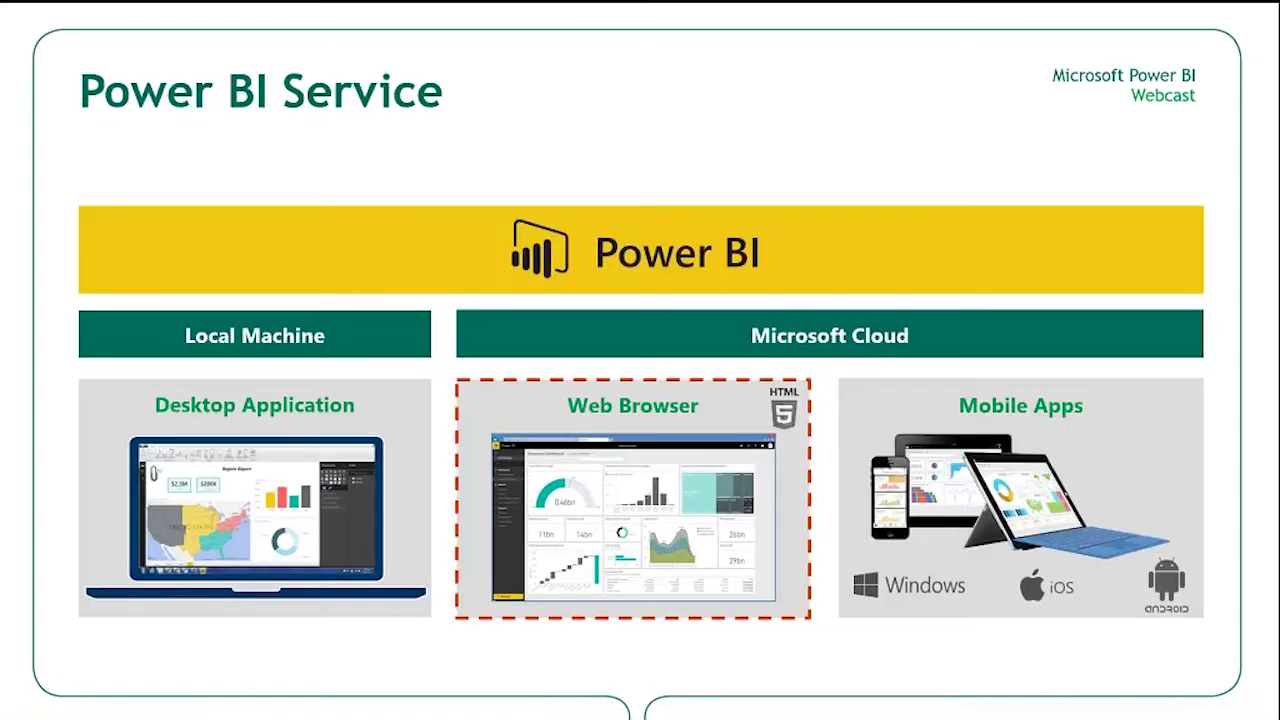
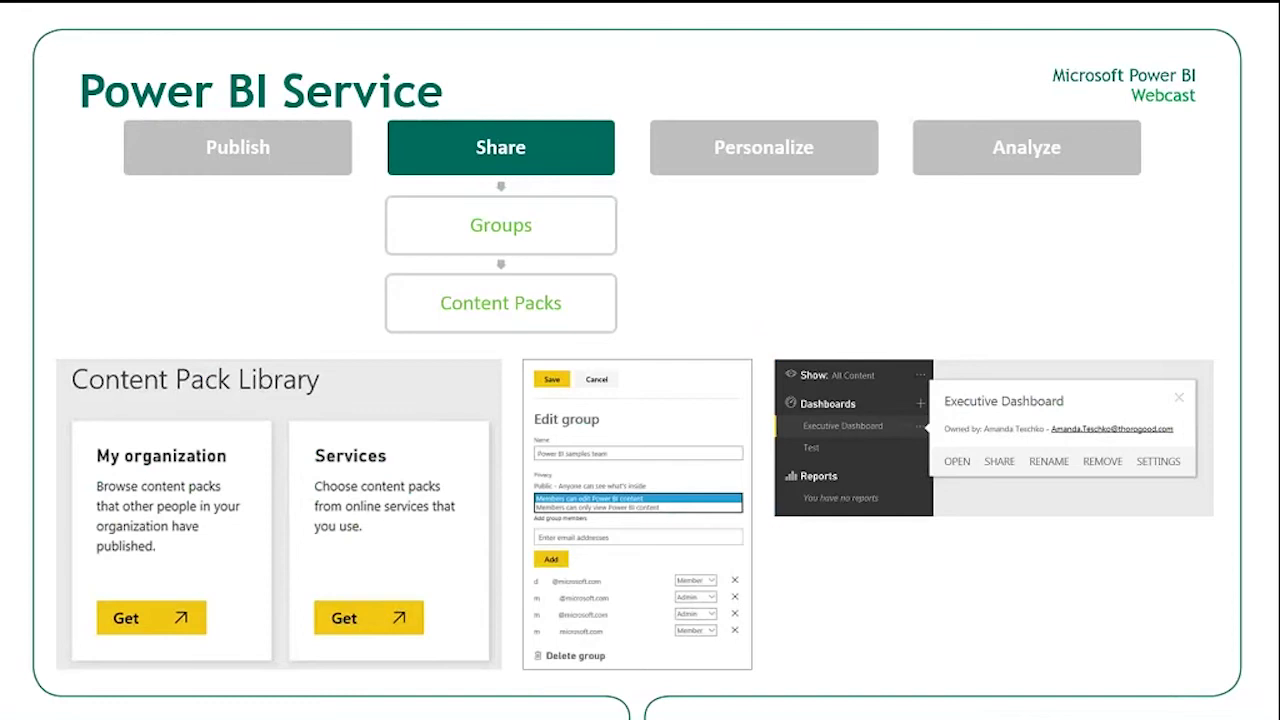
key("Right")
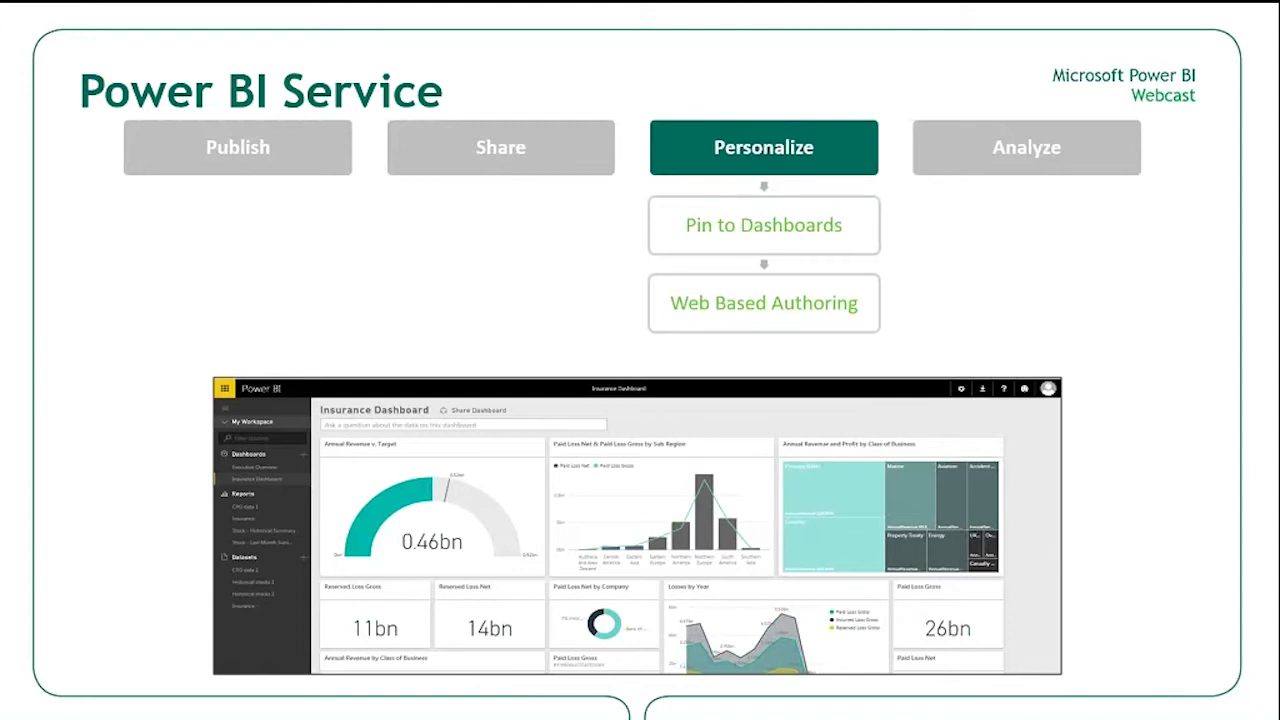
key("Right")
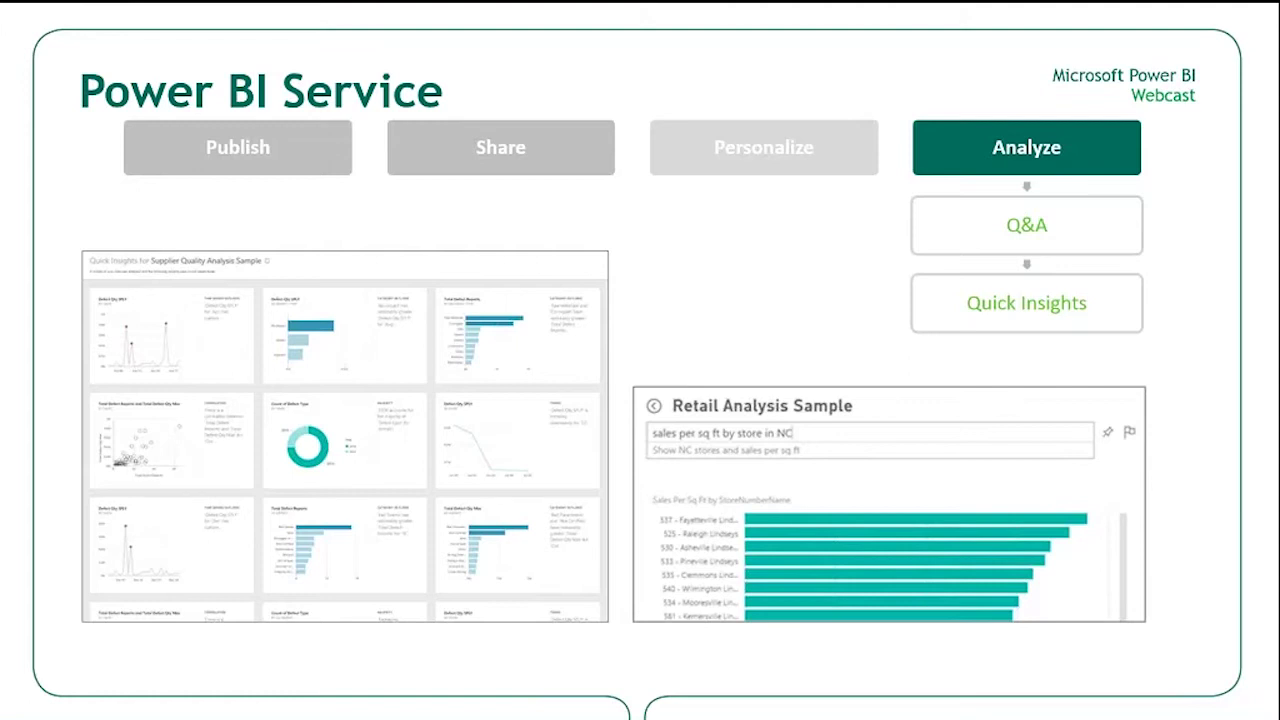
key("Right")
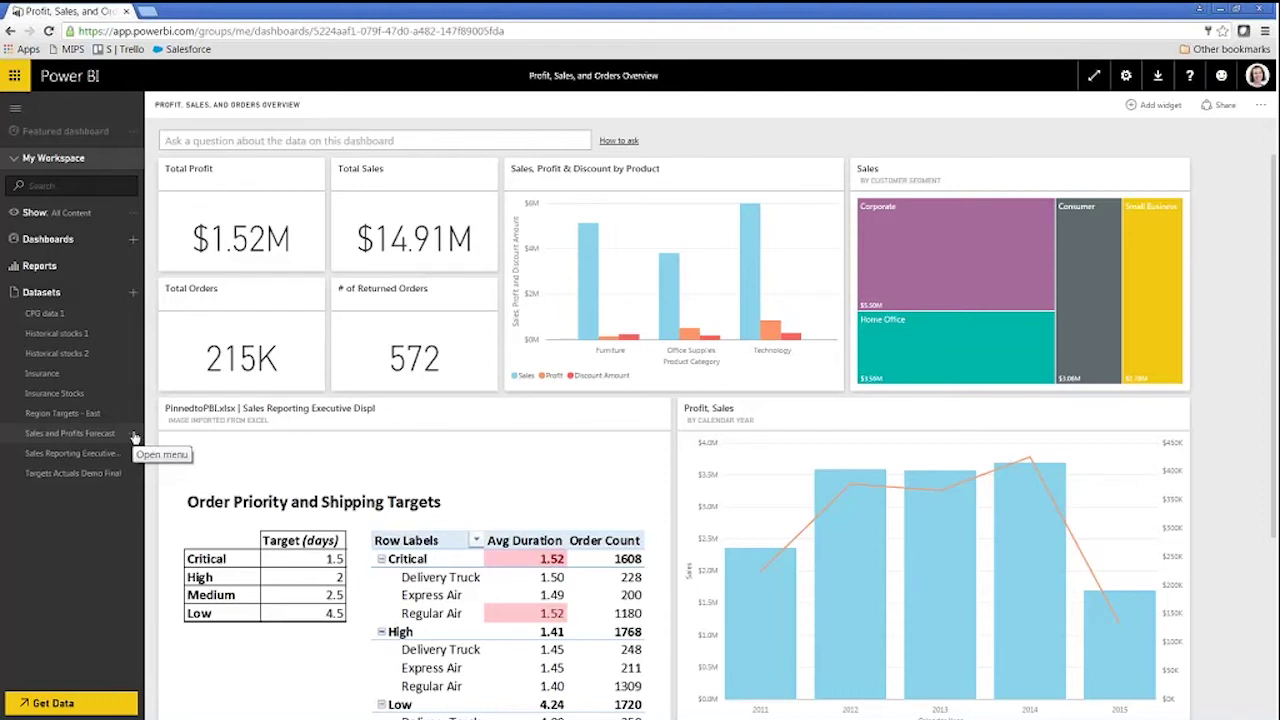
- Open the published Sales and Profits Forecast report in the Power BI service, and cross-filter its visuals by the Jan 2017 and Oct 2016 quarters
left_click(42, 266)
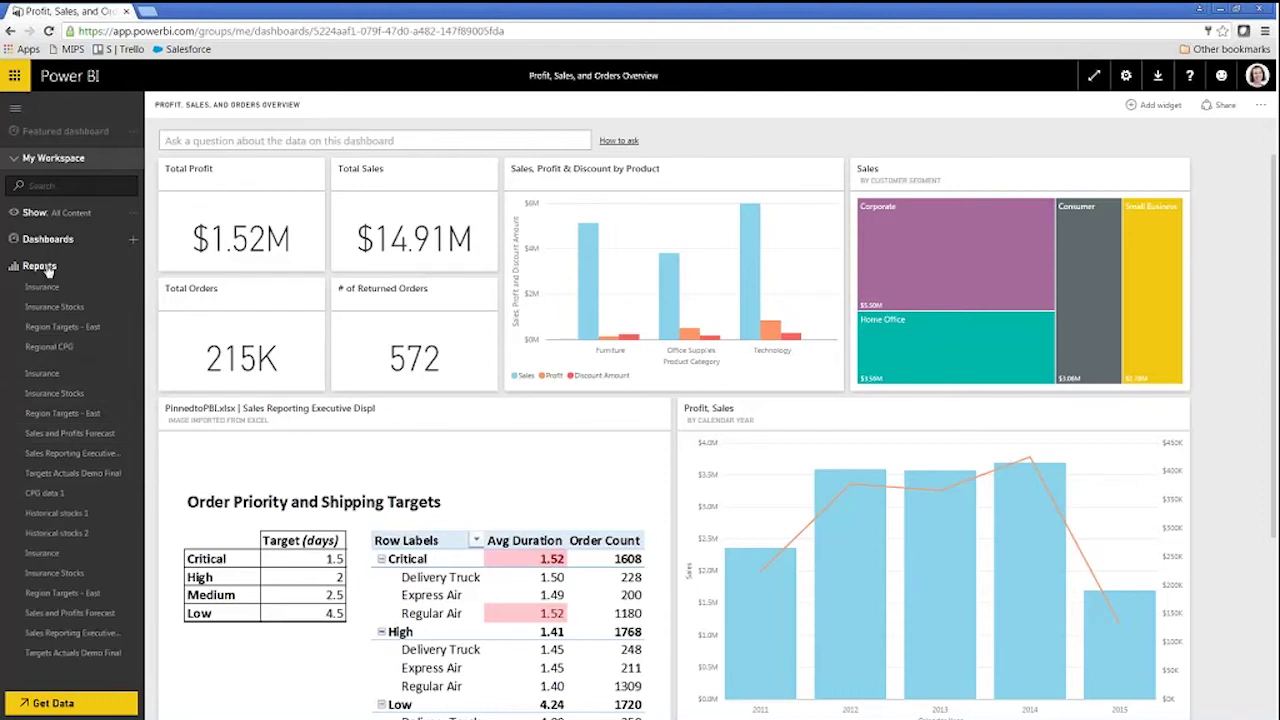
left_click(88, 367)
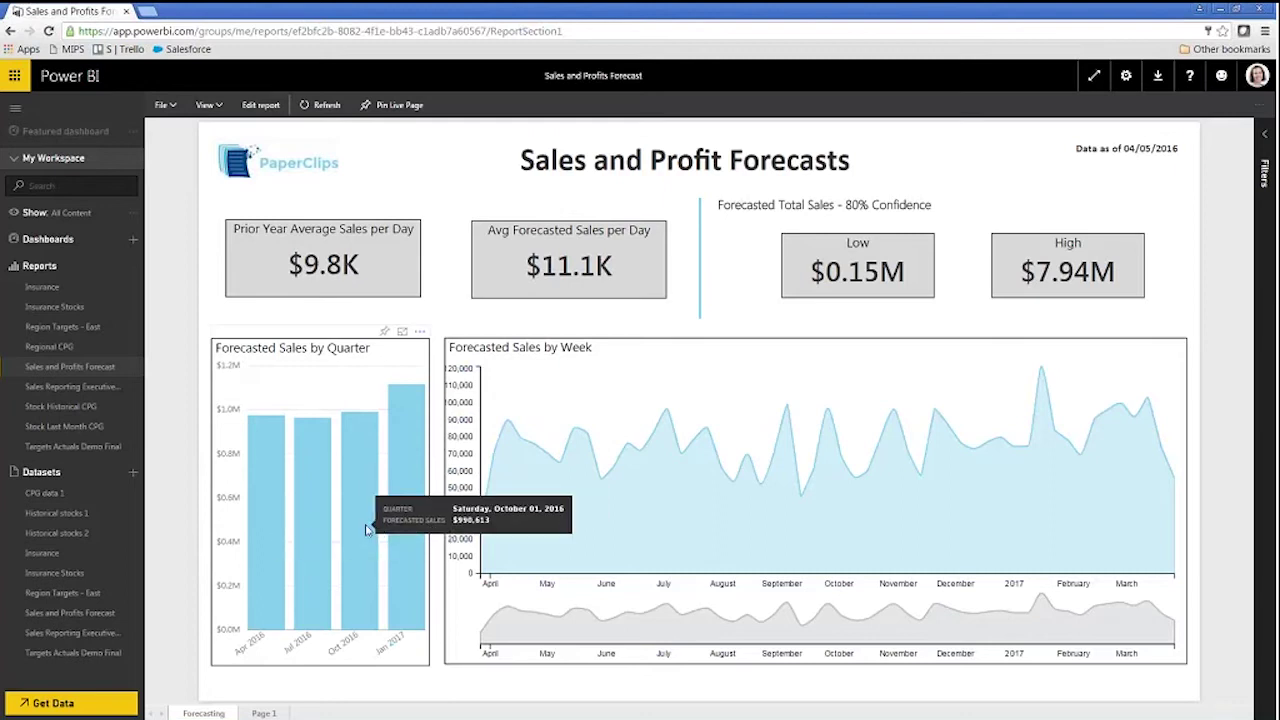
left_click(405, 510)
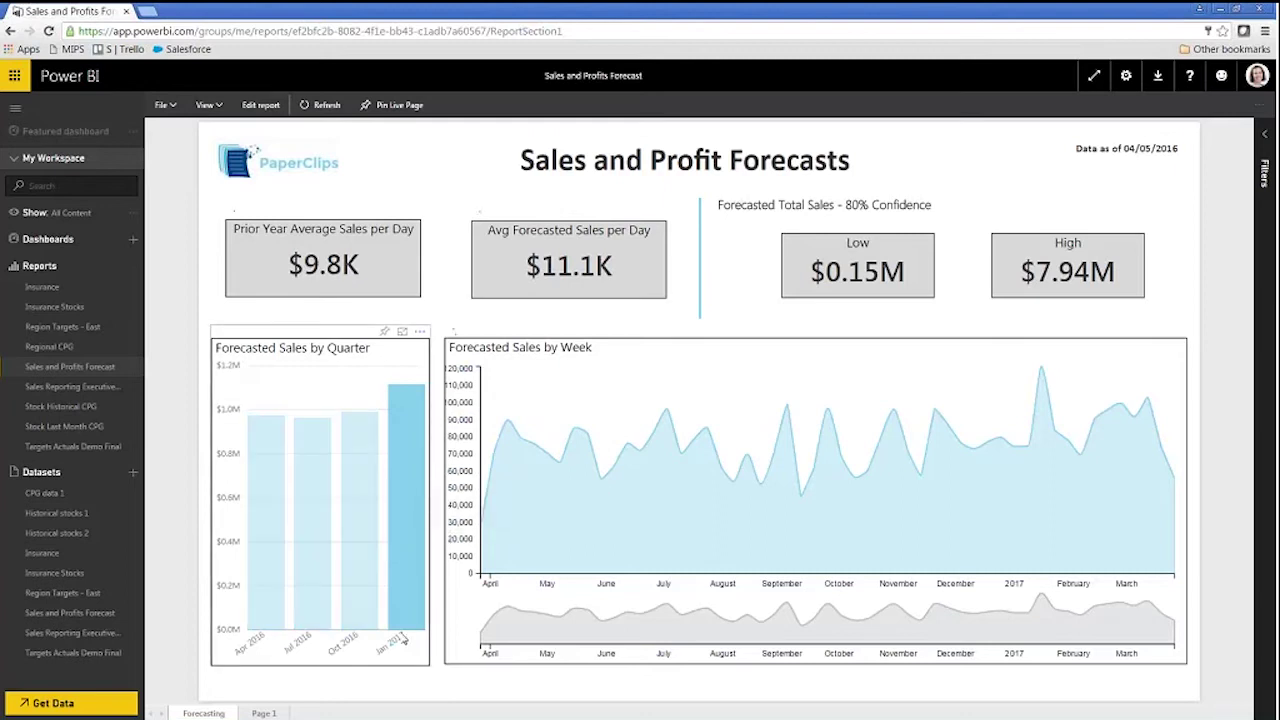
mouse_move(407, 625)
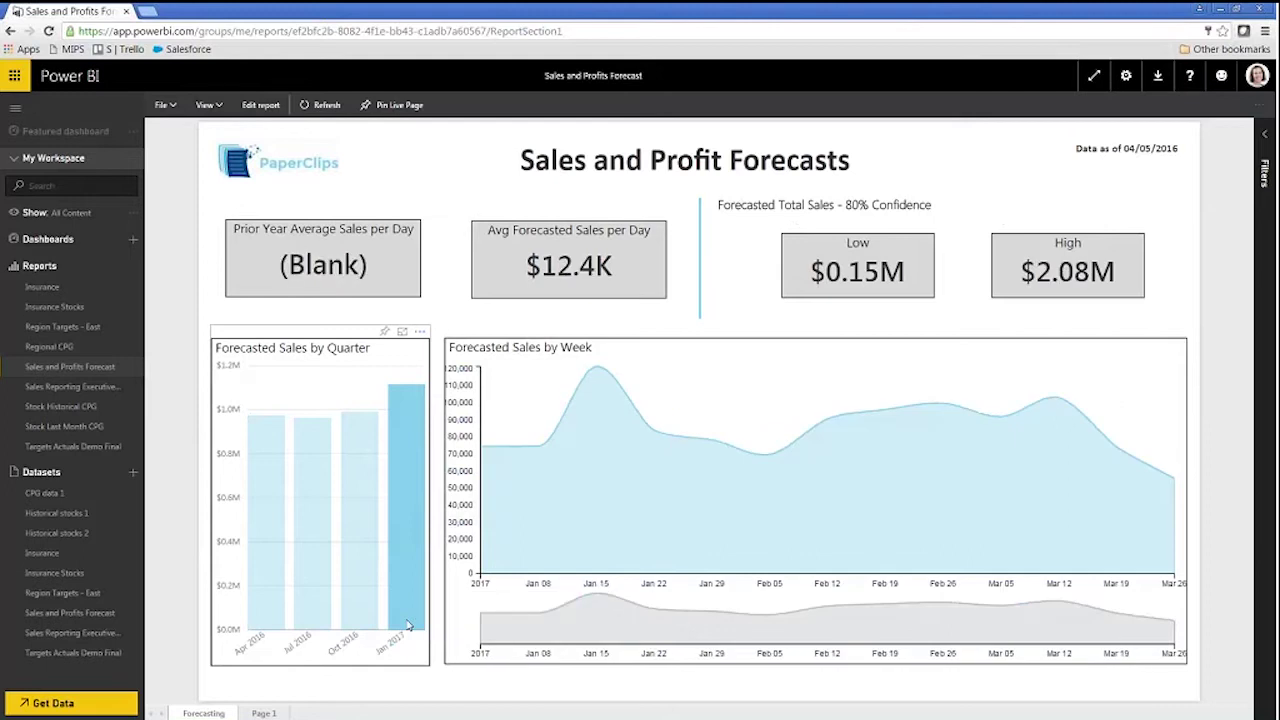
left_click(358, 582)
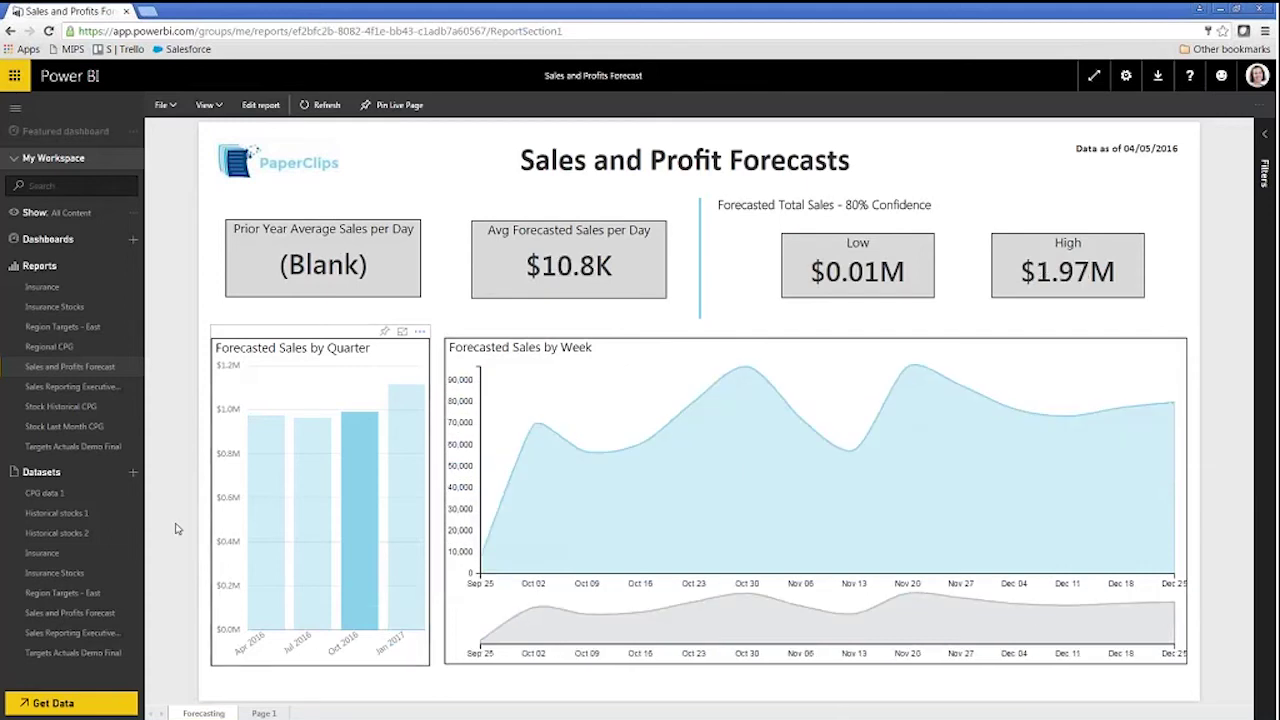
left_click(330, 628)
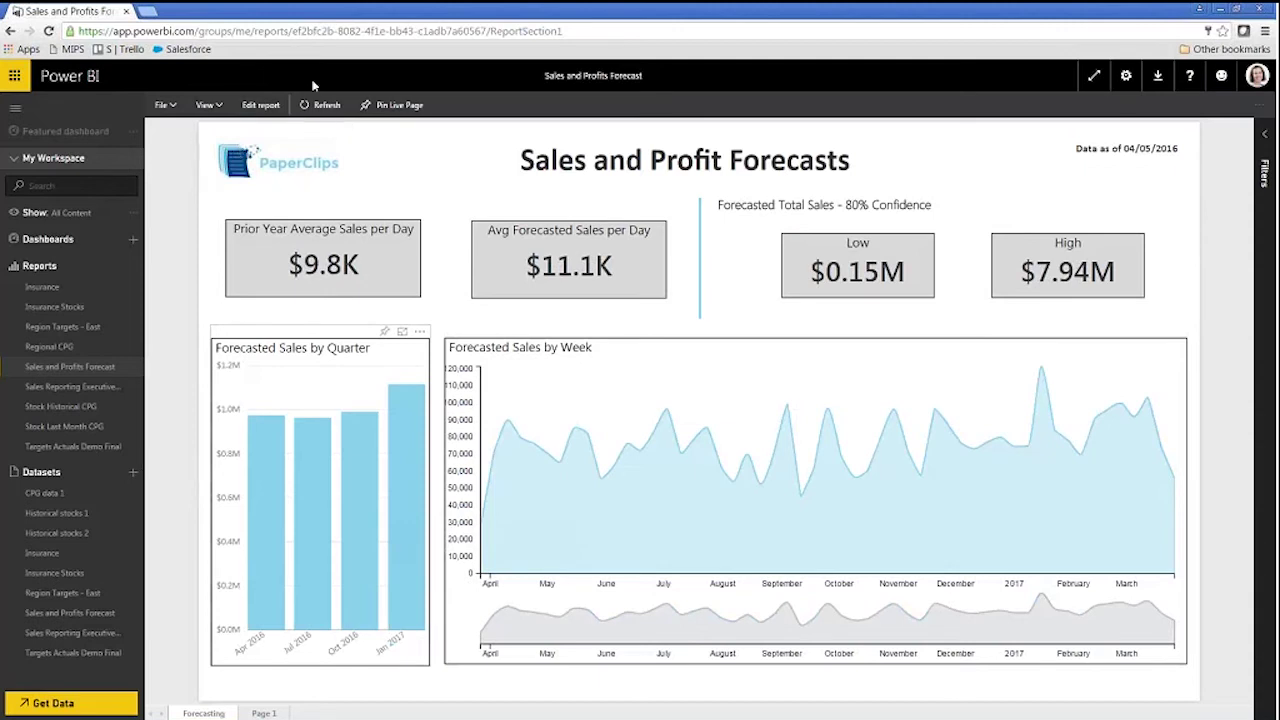
- Open the Sales and Profits Forecast report for editing and save it
left_click(262, 105)
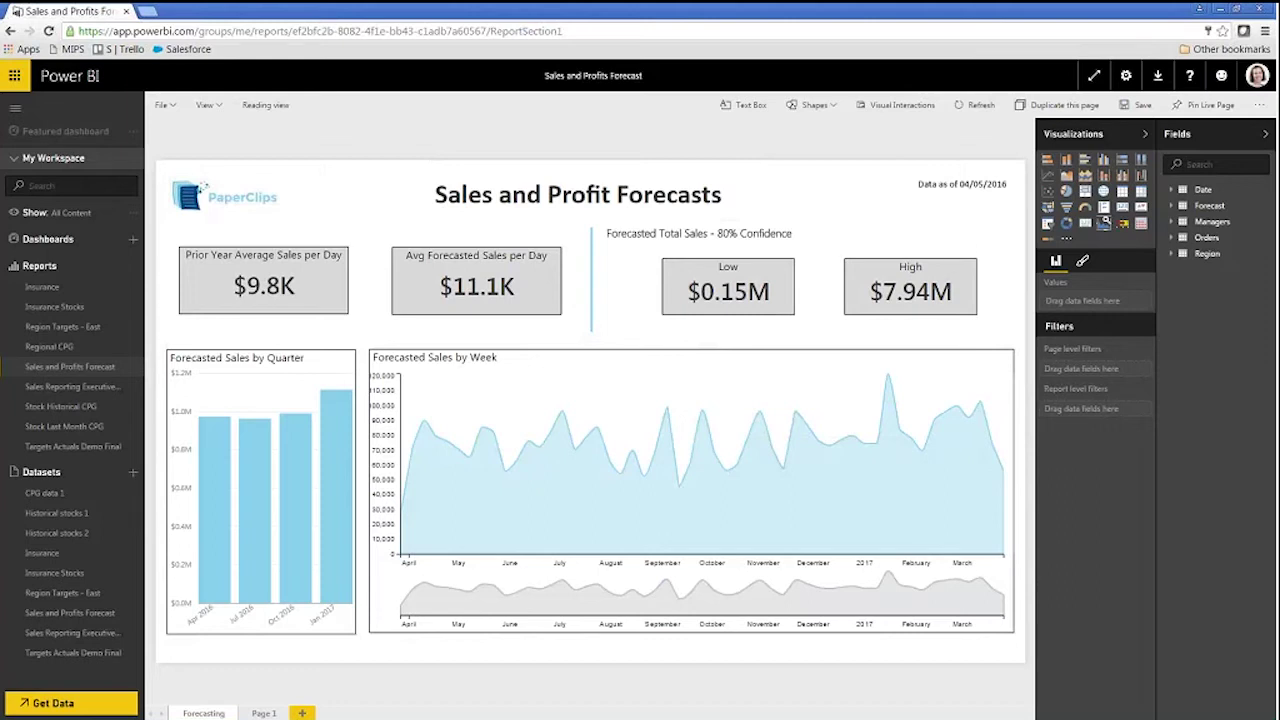
left_click(163, 105)
left_click(400, 132)
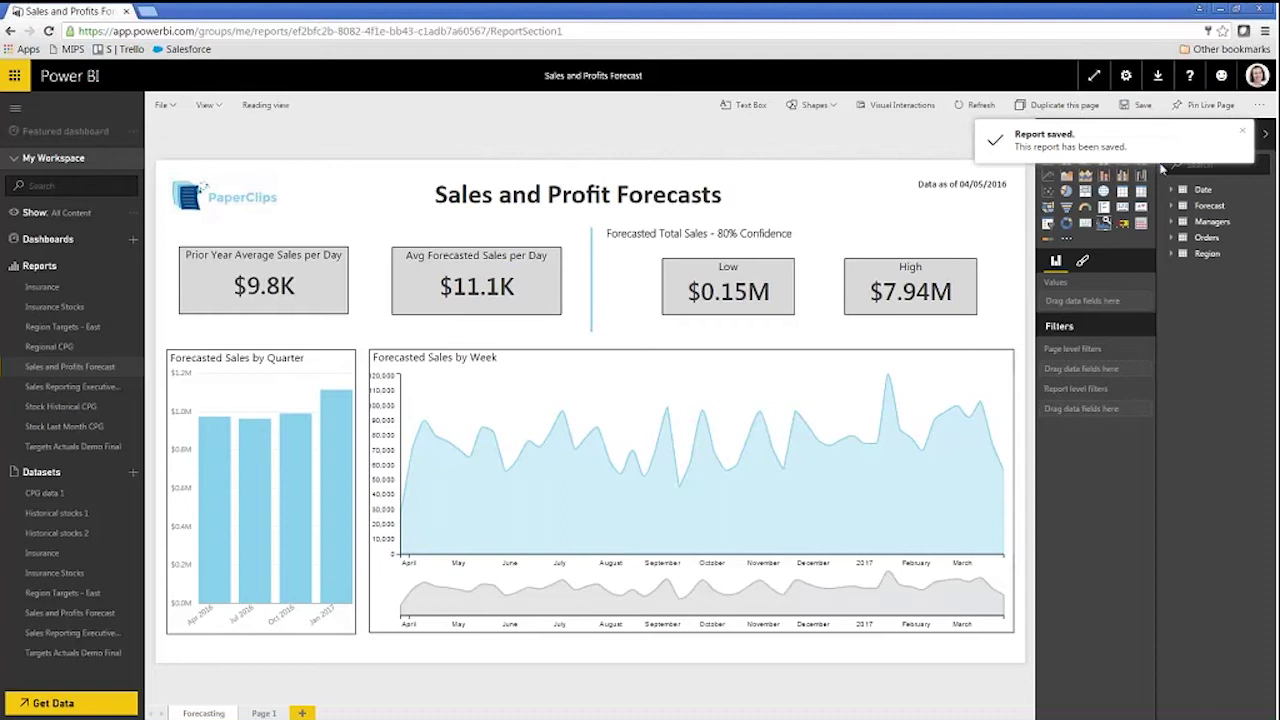
left_click(1242, 131)
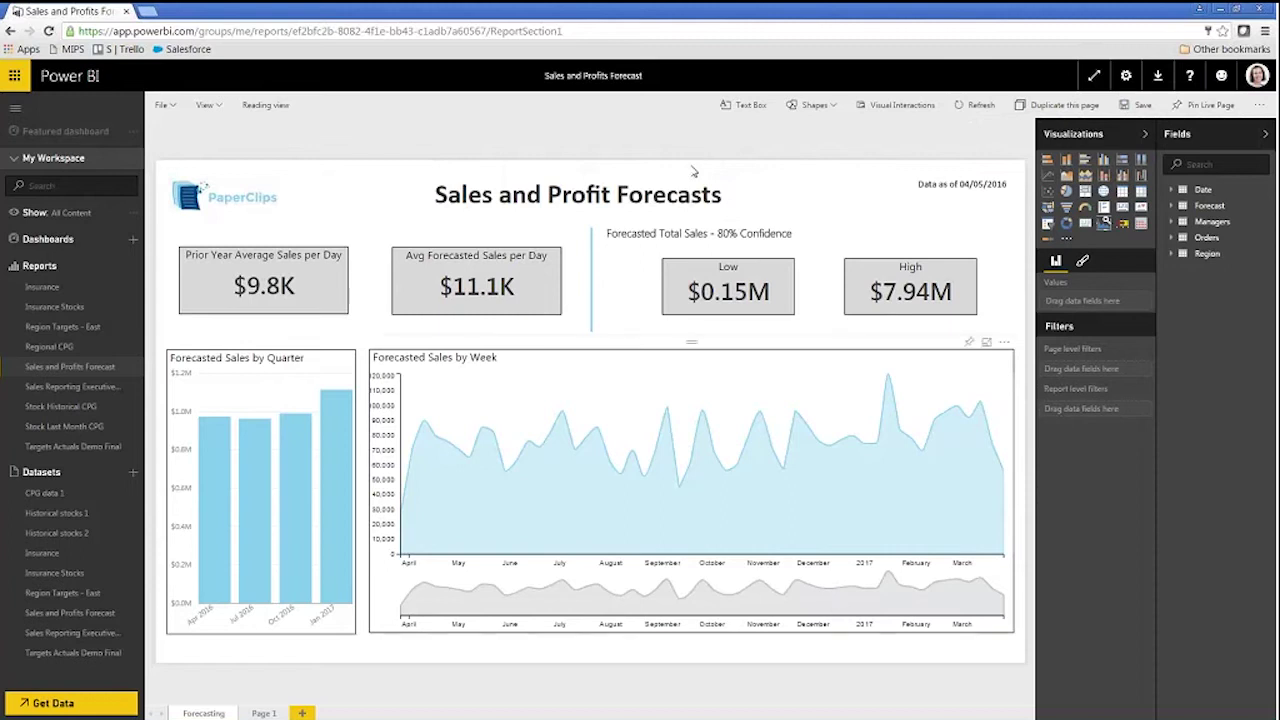
- Pin the Forecasted Sales by Week chart to the existing Profit, Sales, and Orders Overview dashboard, and open that dashboard
left_click(969, 342)
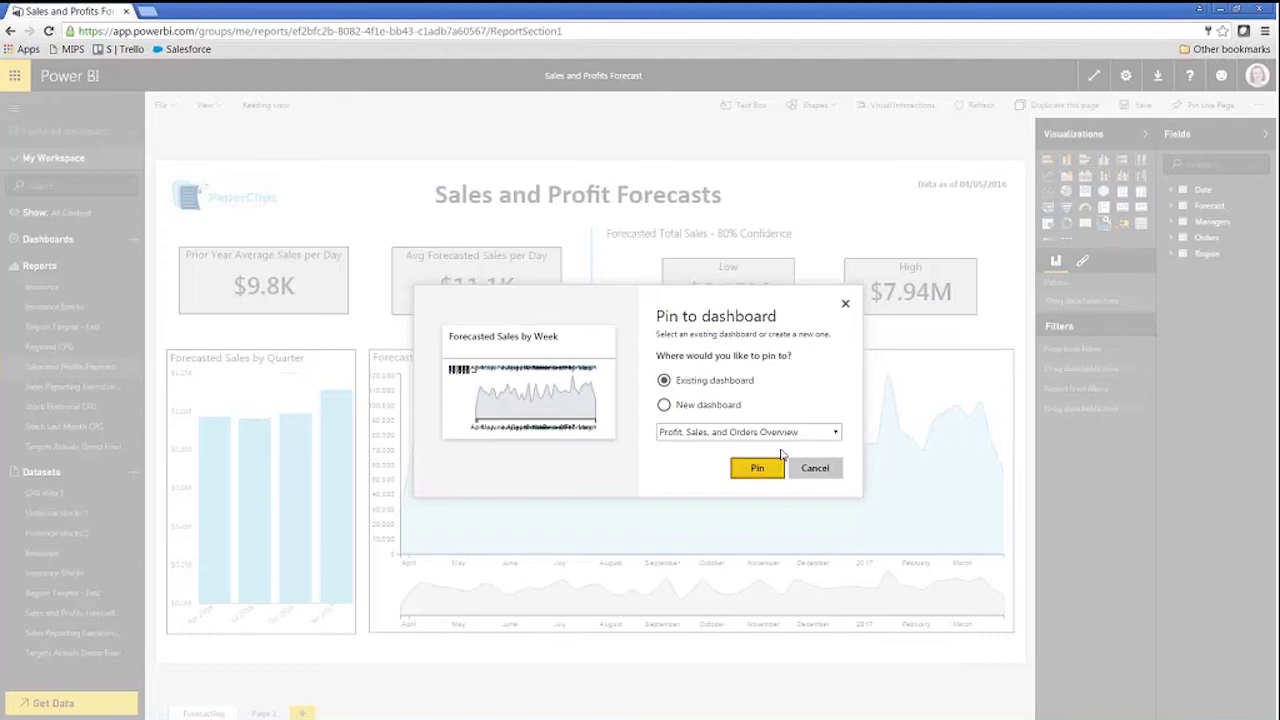
left_click(760, 470)
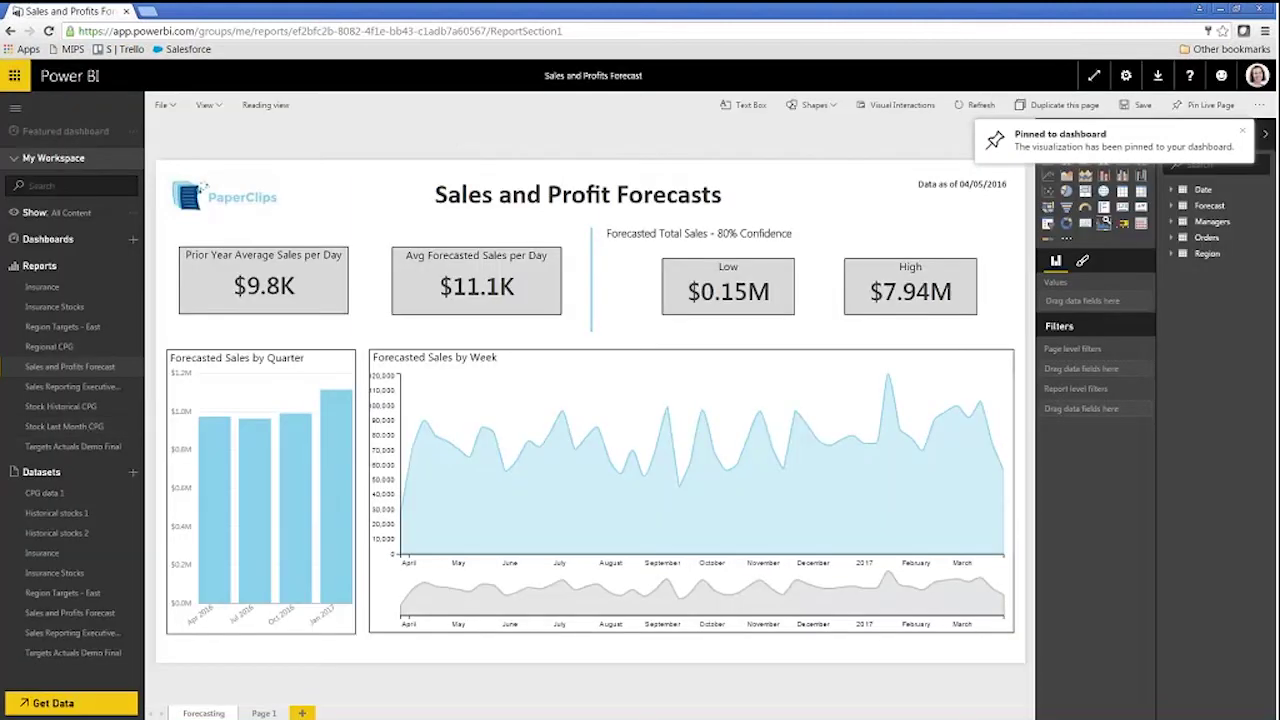
left_click(68, 240)
left_click(70, 300)
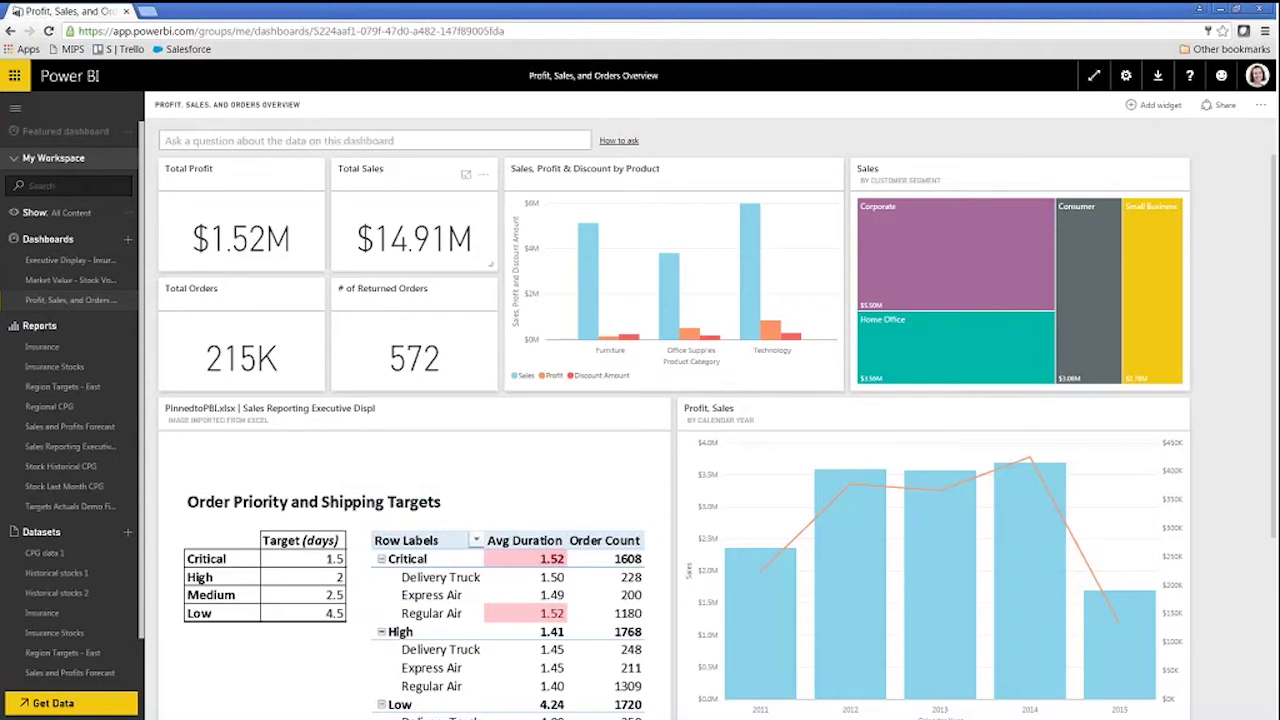
- Move the Forecasted Sales by Week tile below the Order Priority and Shipping Targets tile and enlarge it to the dashboard's full width
scroll(1229, 615, "down", 3)
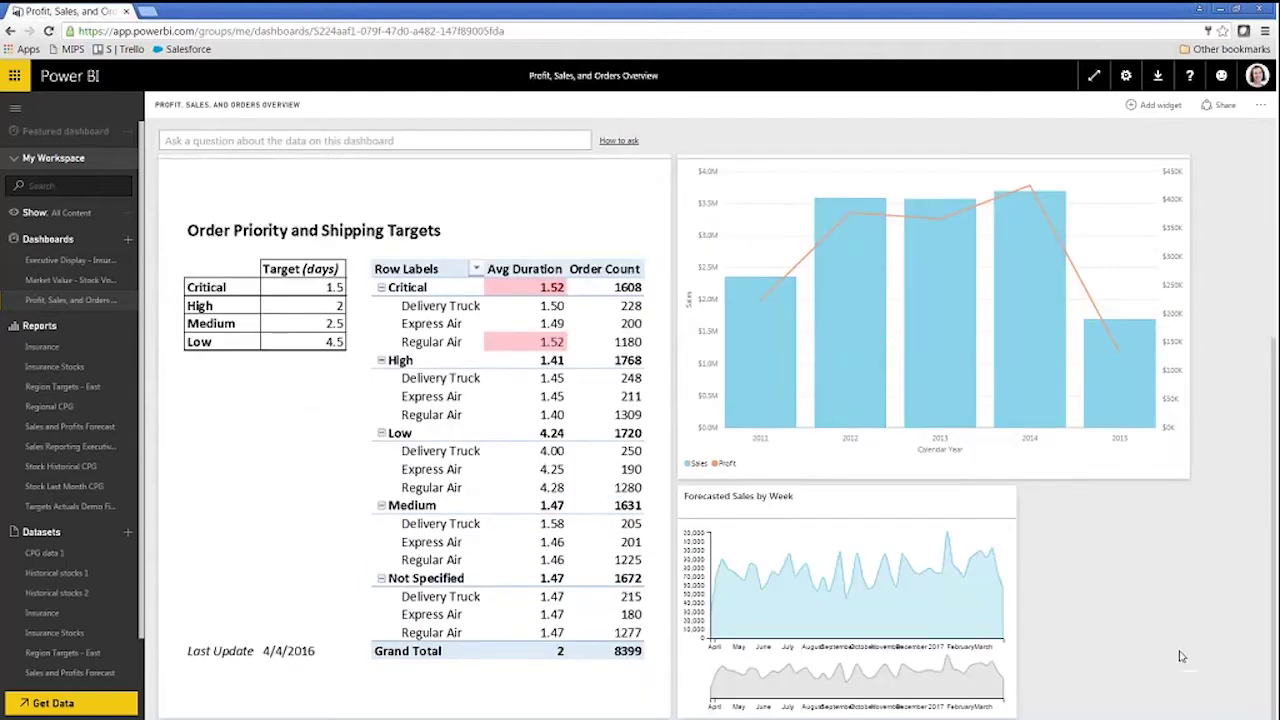
left_click_drag(823, 511, 330, 705)
scroll(613, 707, "down", 3)
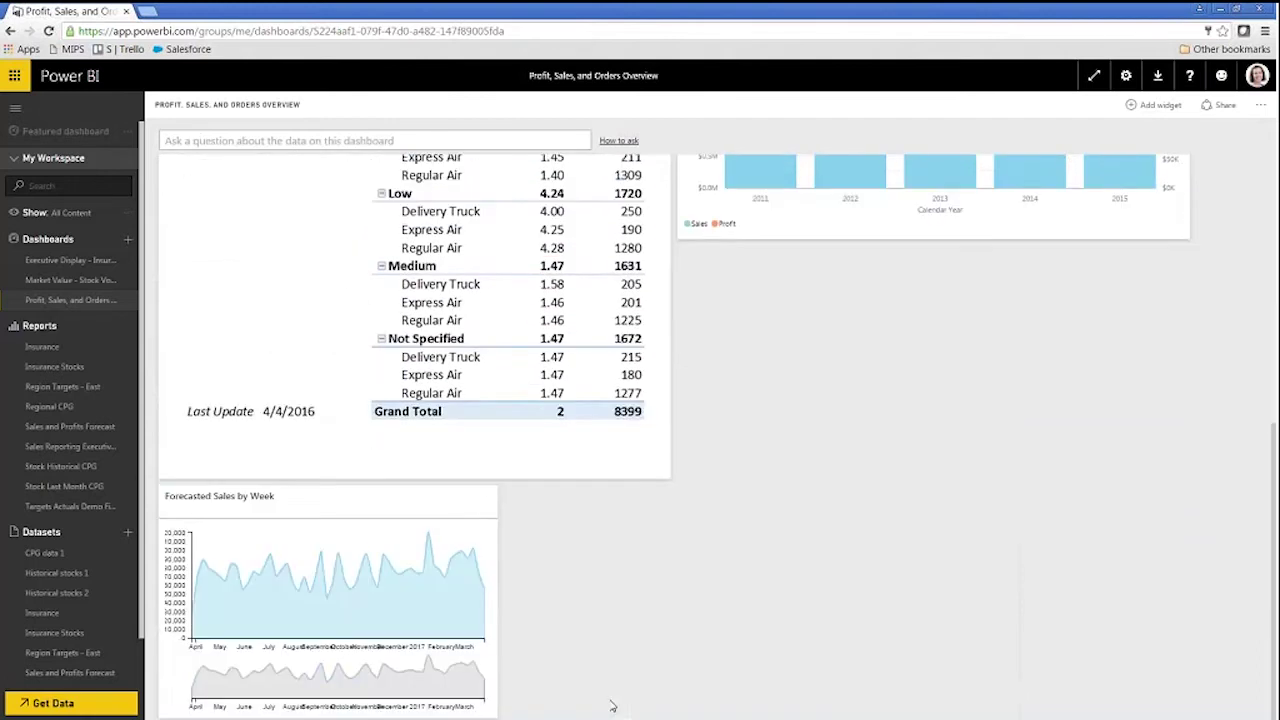
left_click_drag(494, 716, 1190, 700)
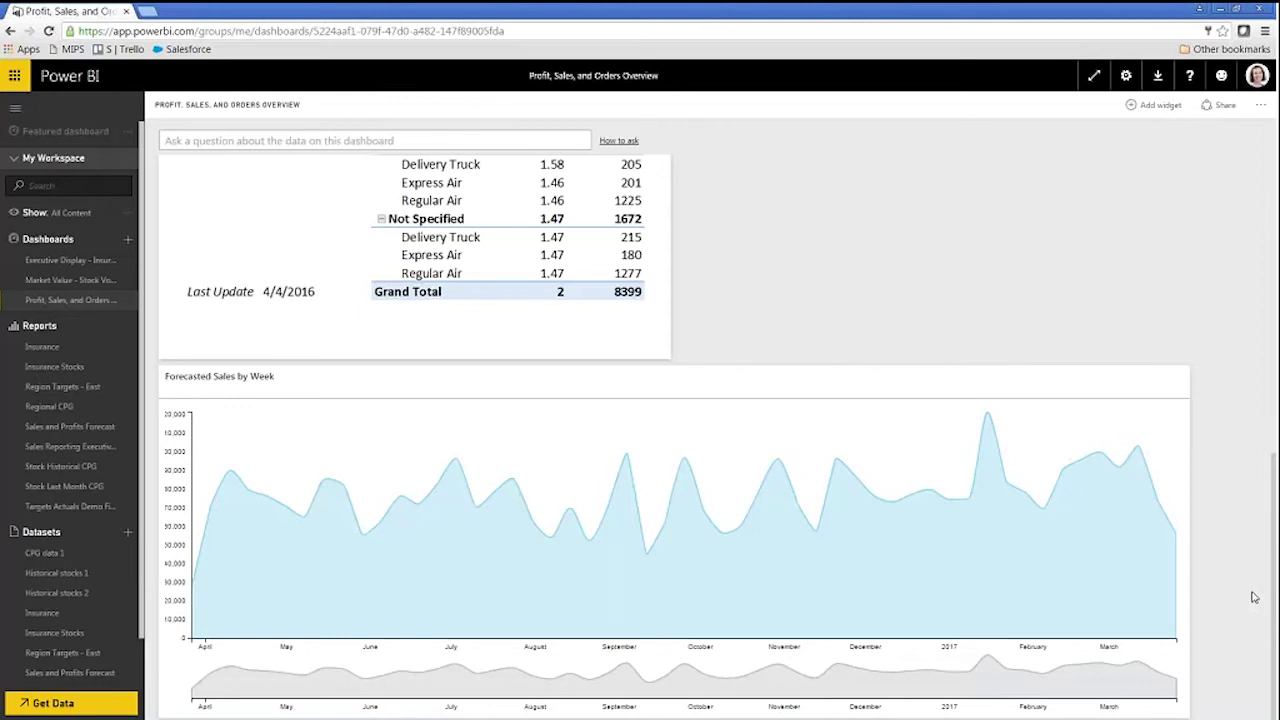
- Ask the dashboard the question "total order and sales by sub-category"
scroll(1215, 615, "up", 5)
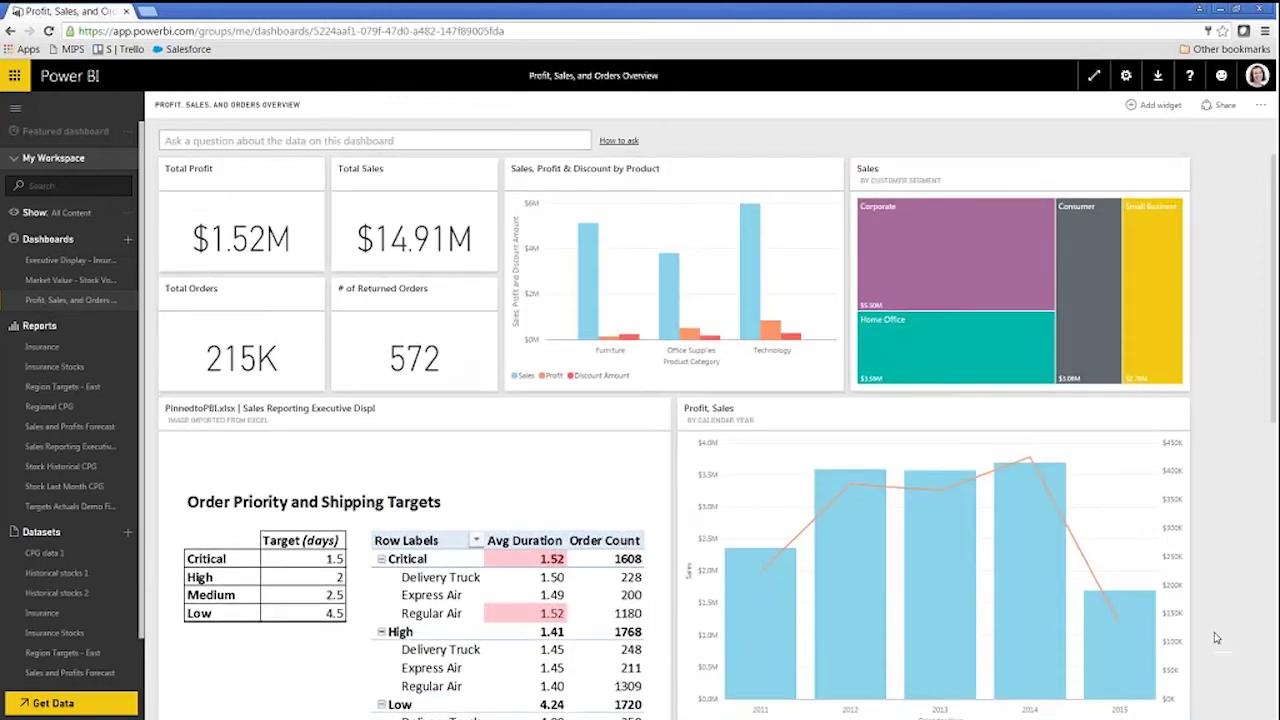
left_click(409, 141)
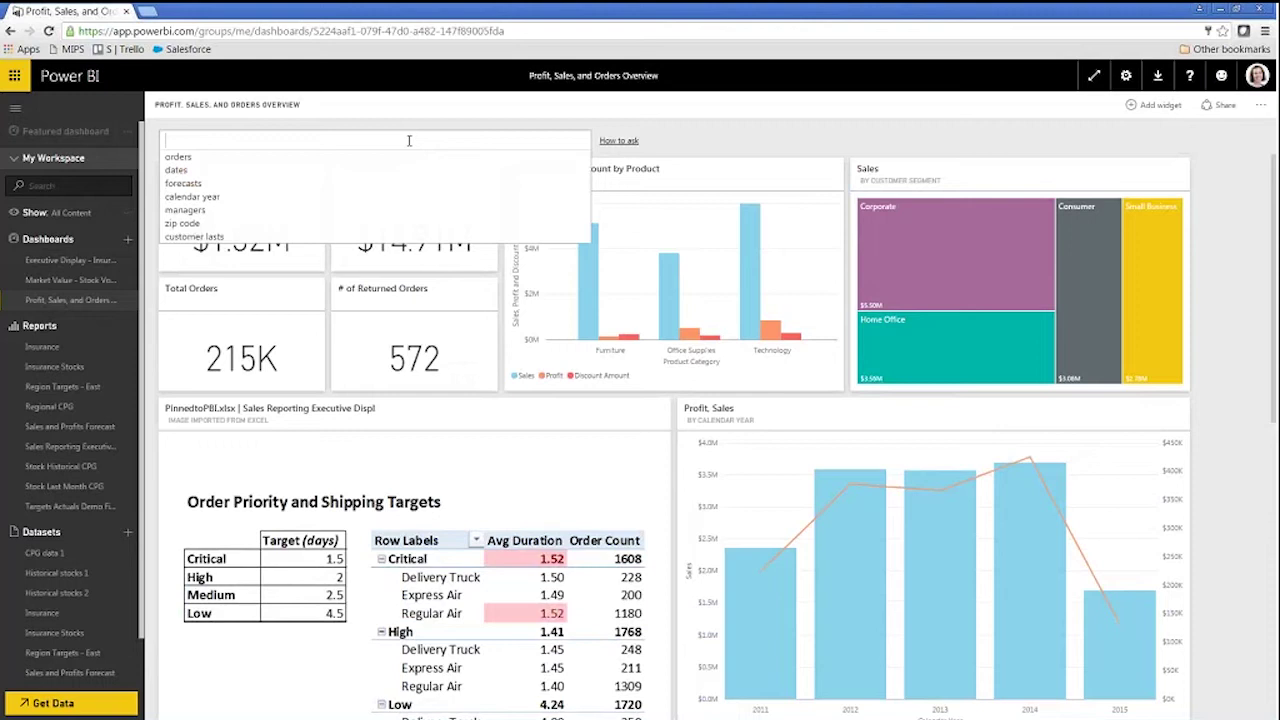
type("tot")
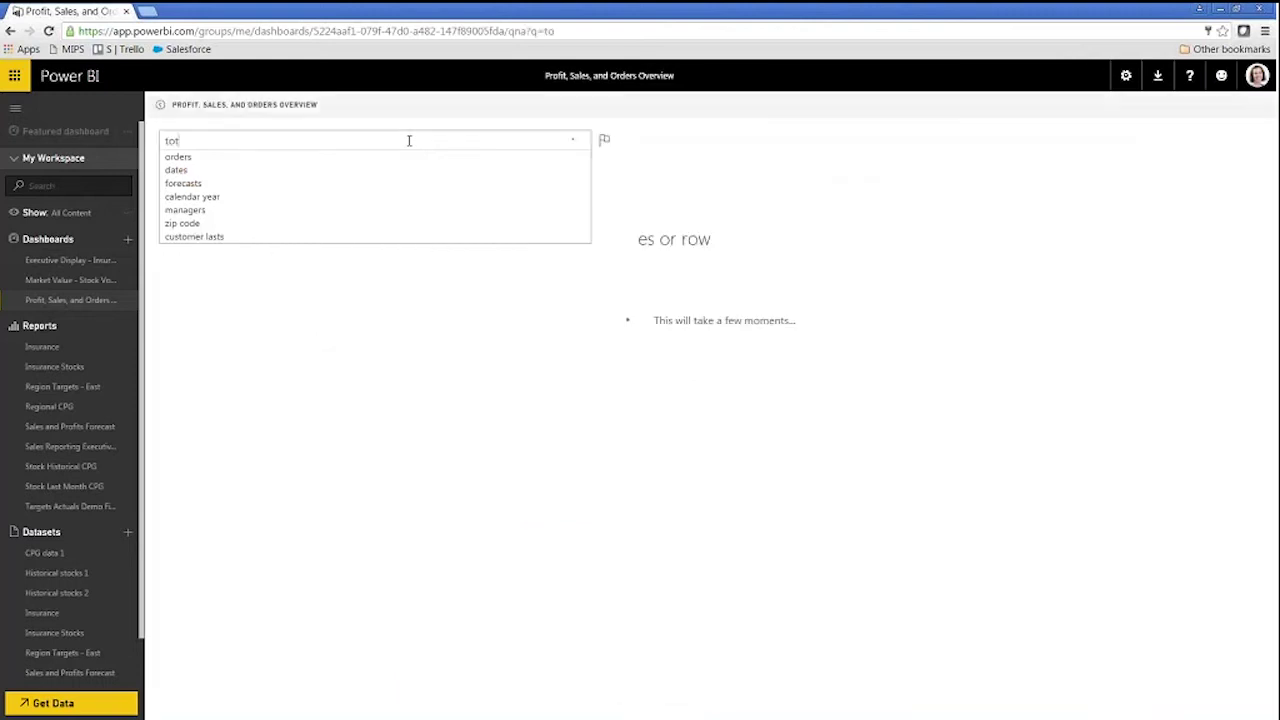
type("al order")
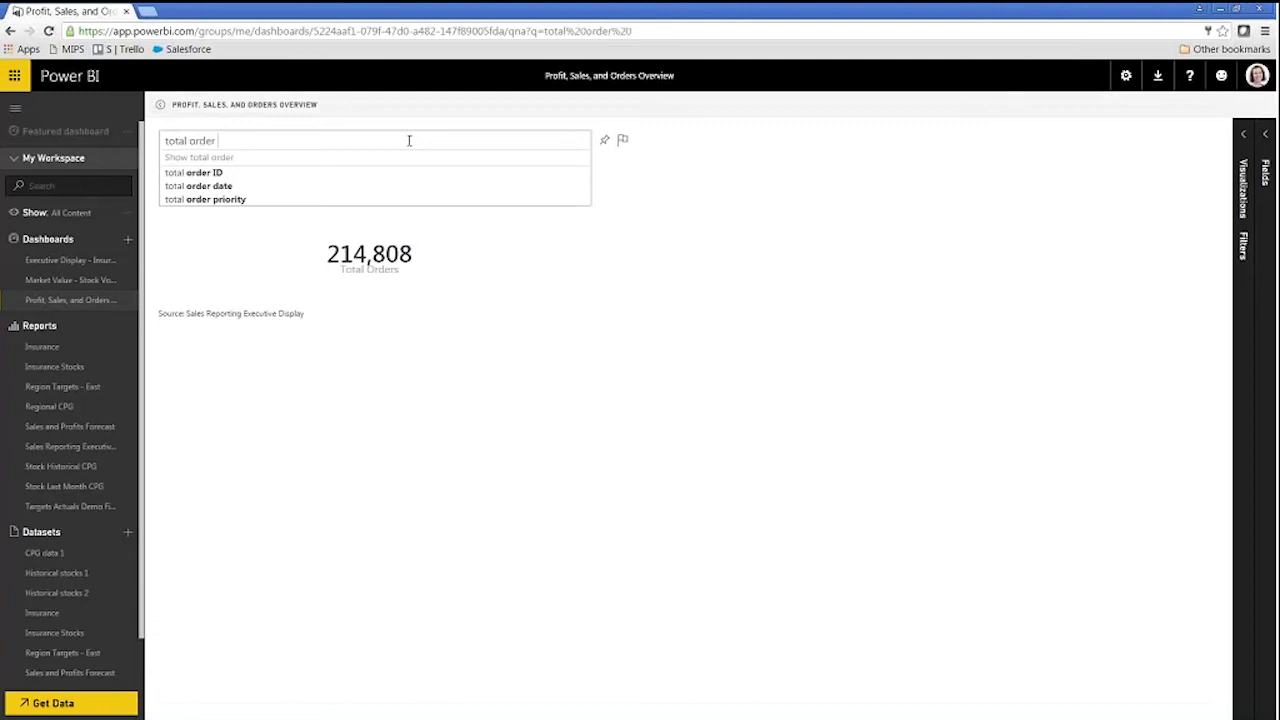
type(" and sale")
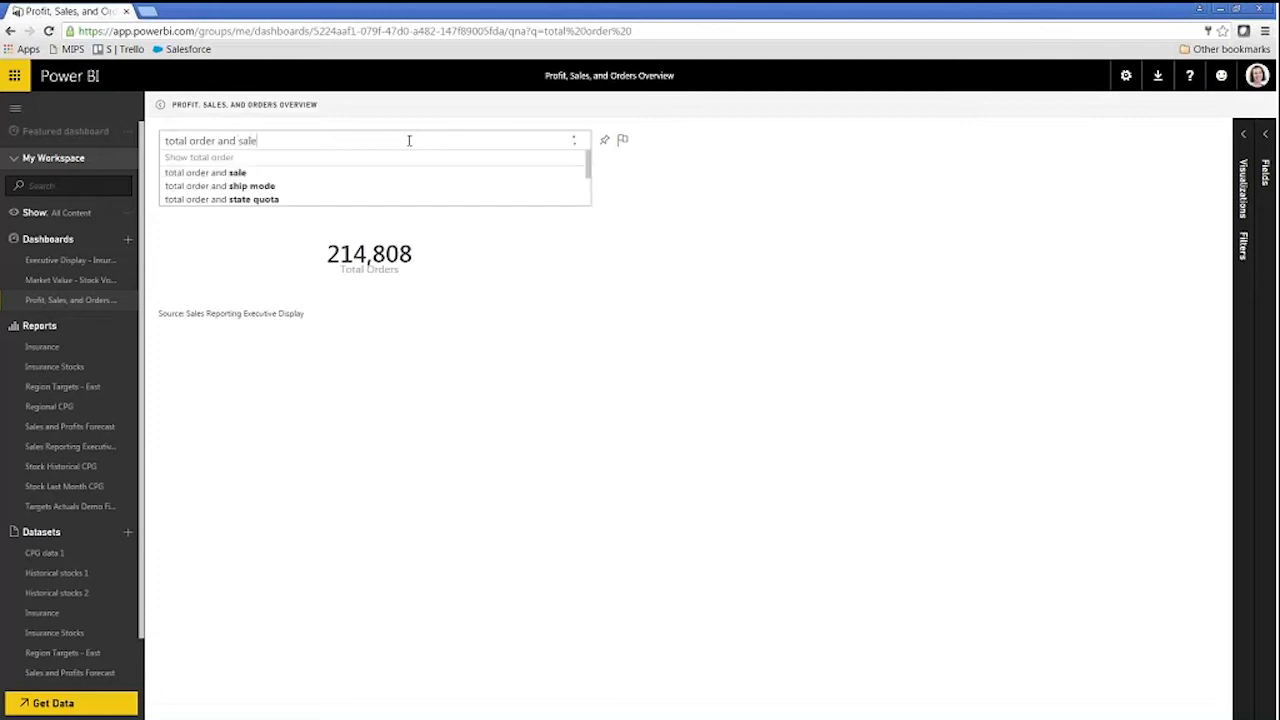
type("s by s")
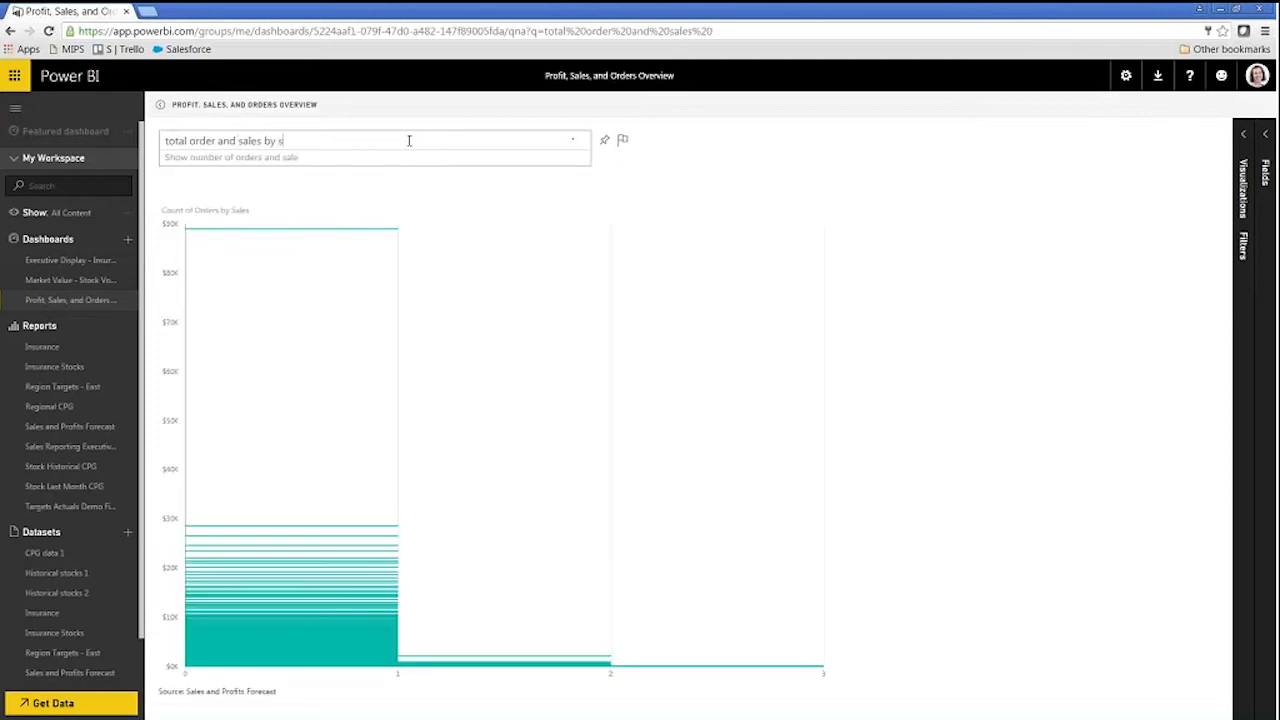
type("ub-category")
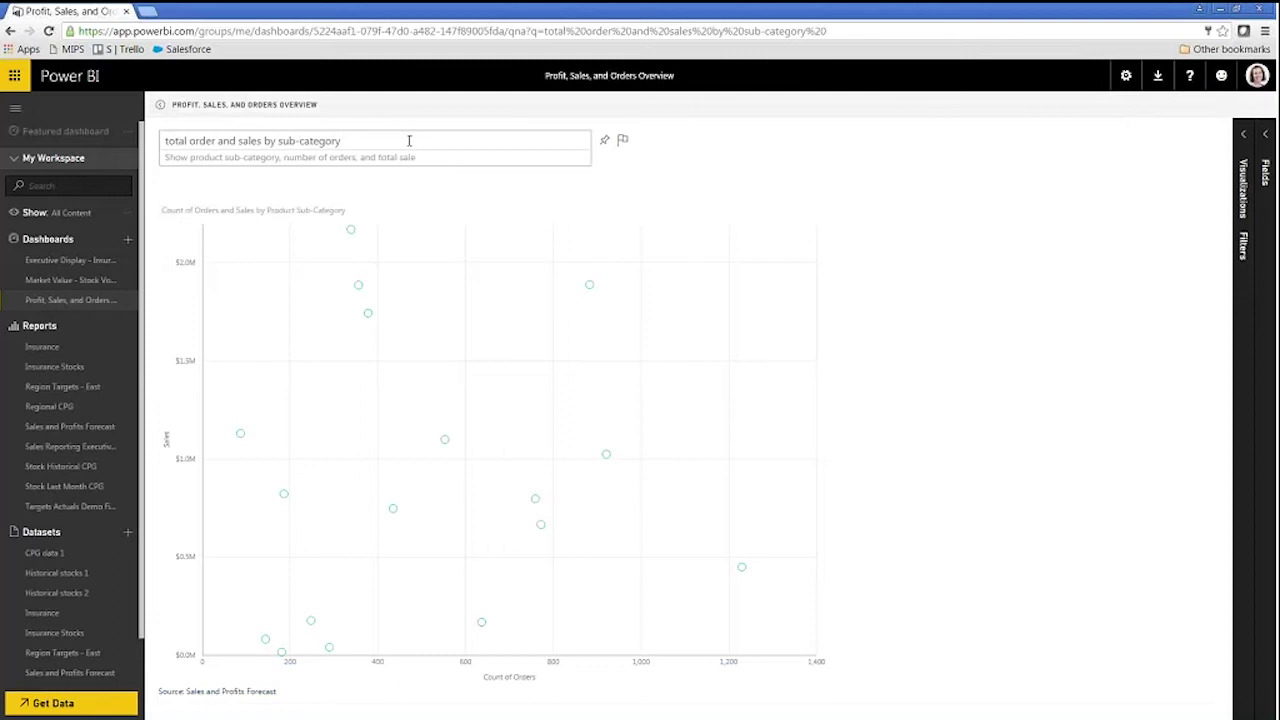
- Extend the dashboard question to "total order and sales by sub-category color by category"
type("color")
type(" categor")
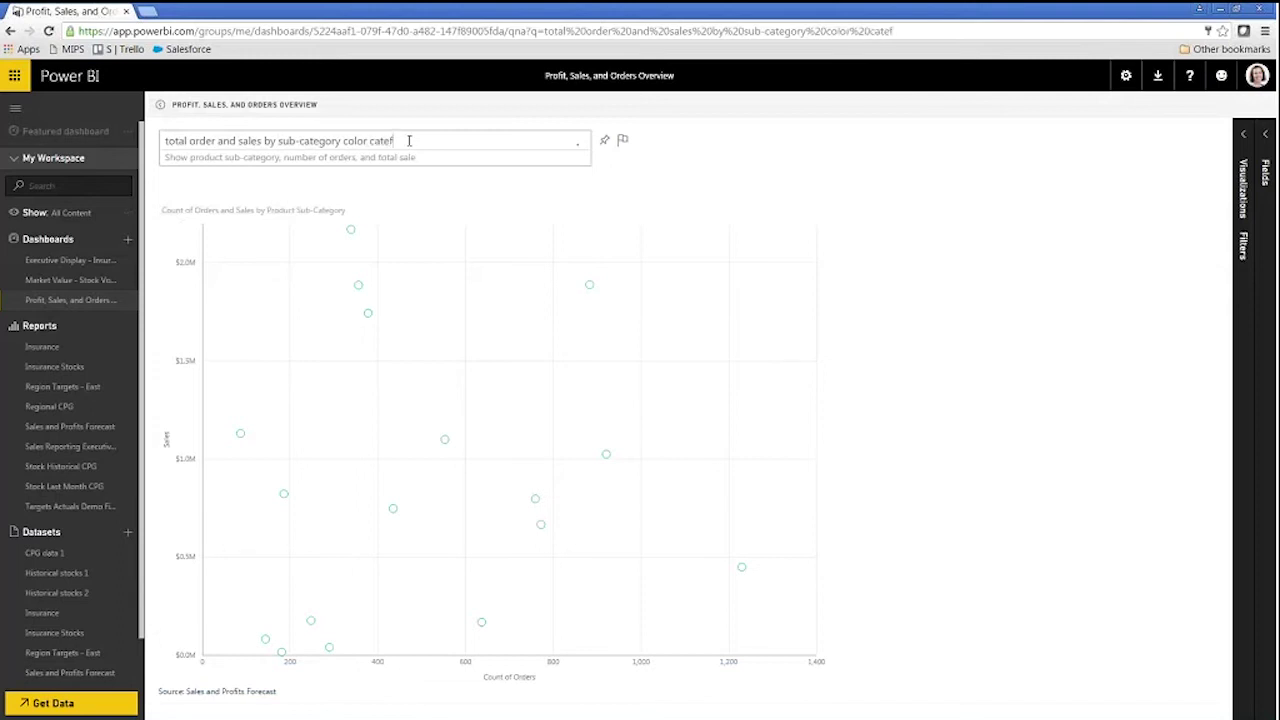
key("BackSpace")
key("BackSpace")
key("BackSpace")
key("BackSpace")
key("BackSpace")
key("BackSpace")
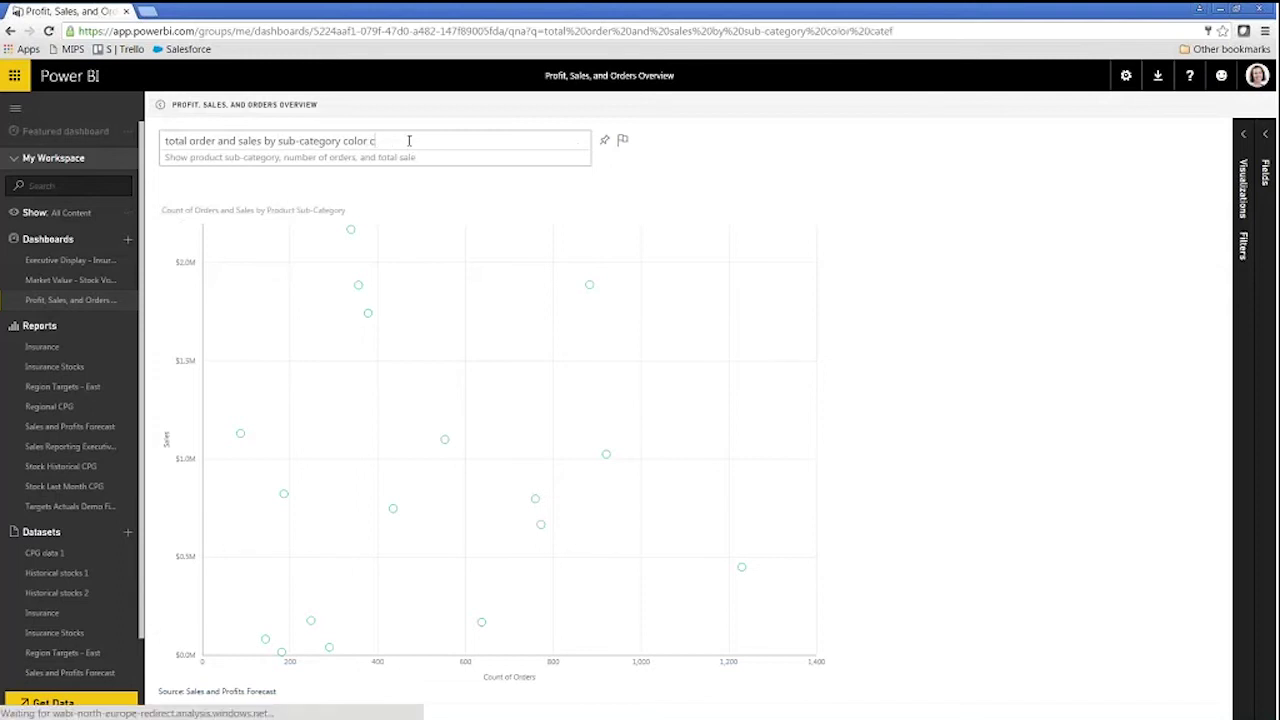
key("BackSpace")
type("b")
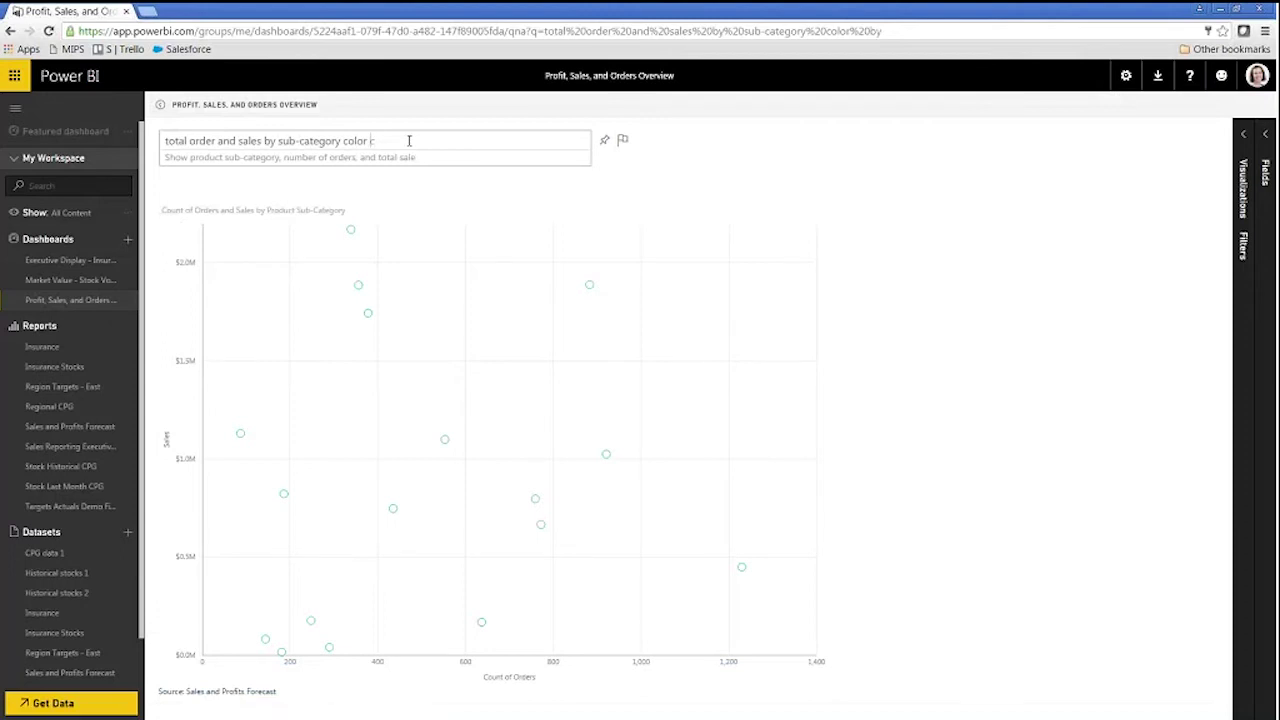
type("y category")
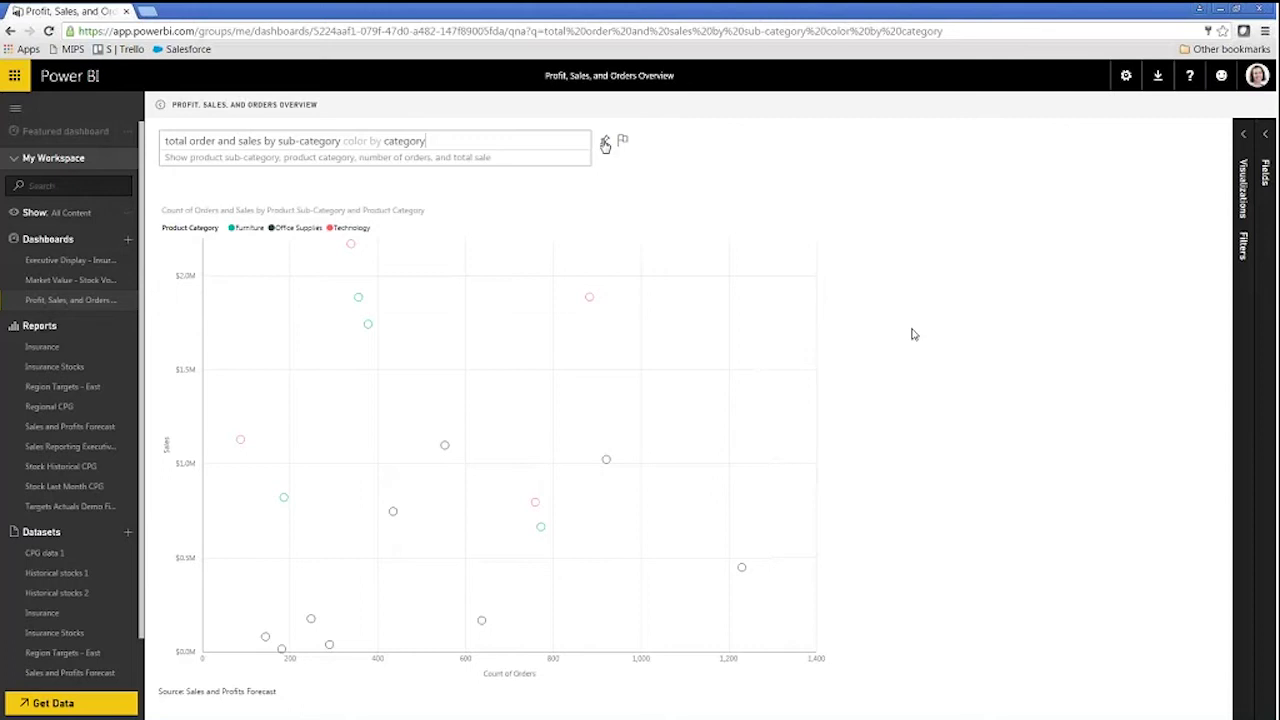
- Size the scatter chart's bubbles by the Profit field from the Orders table
left_click(1244, 146)
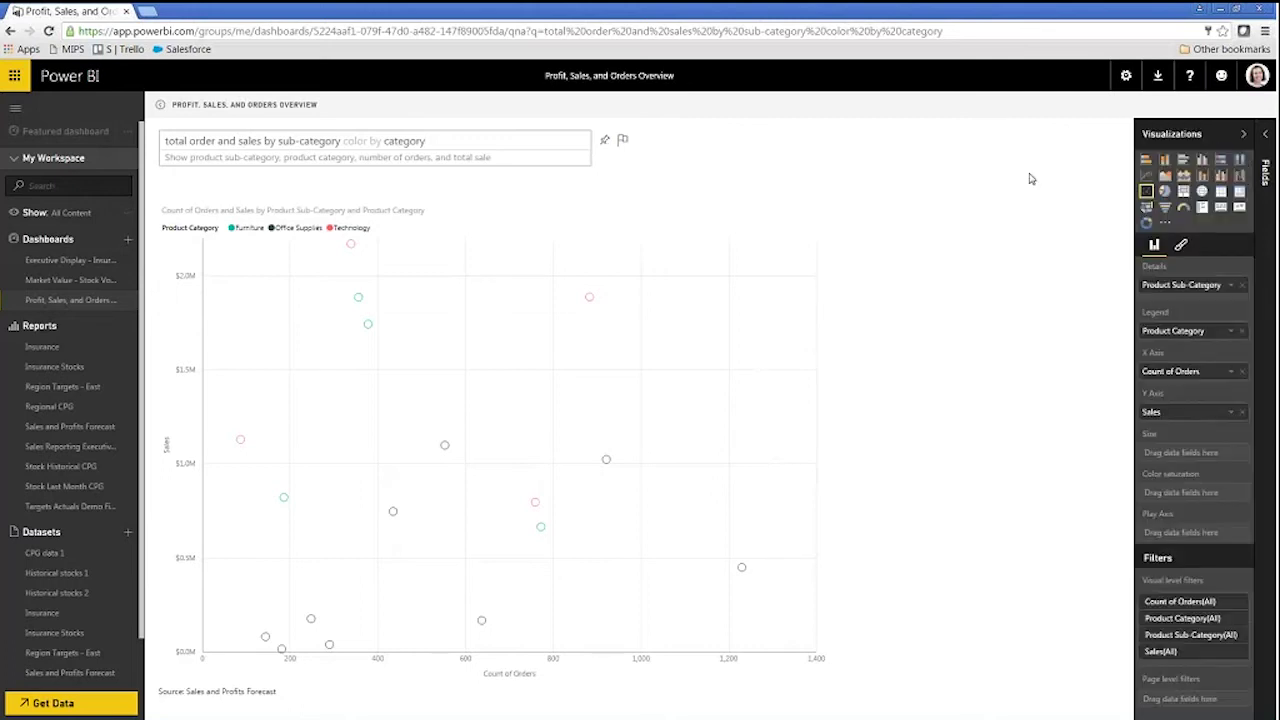
left_click(1265, 170)
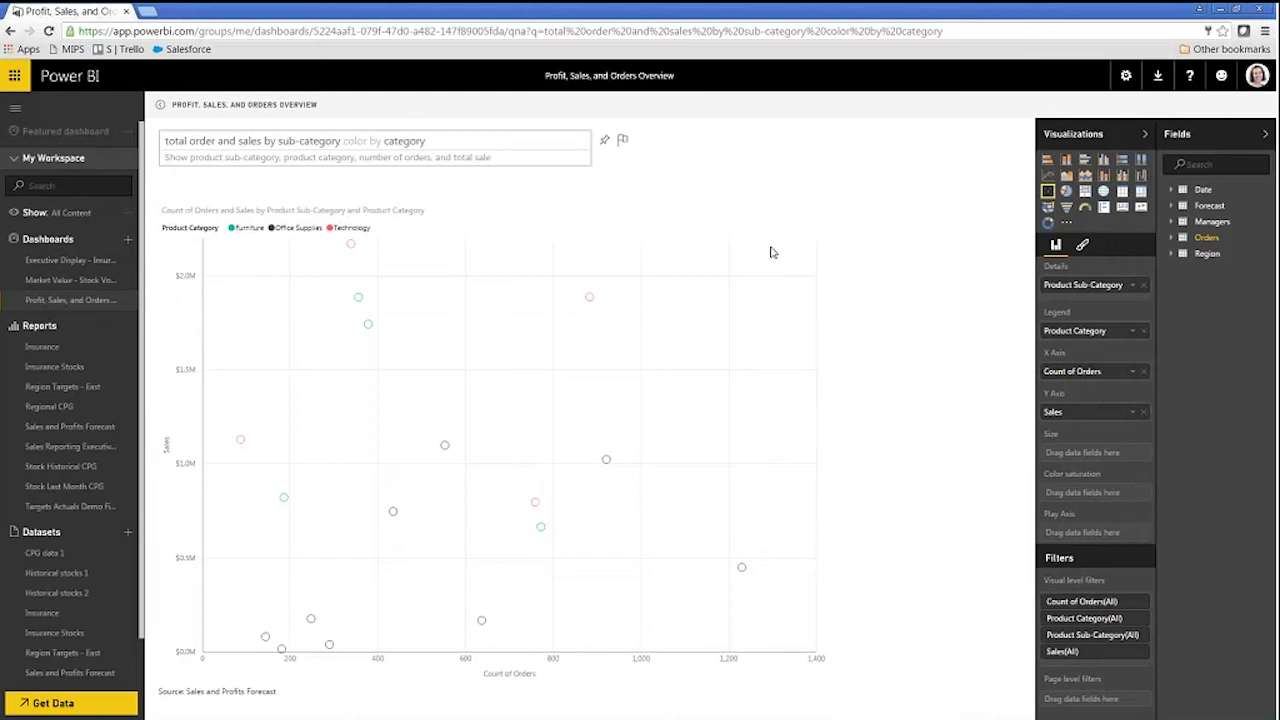
left_click(1170, 238)
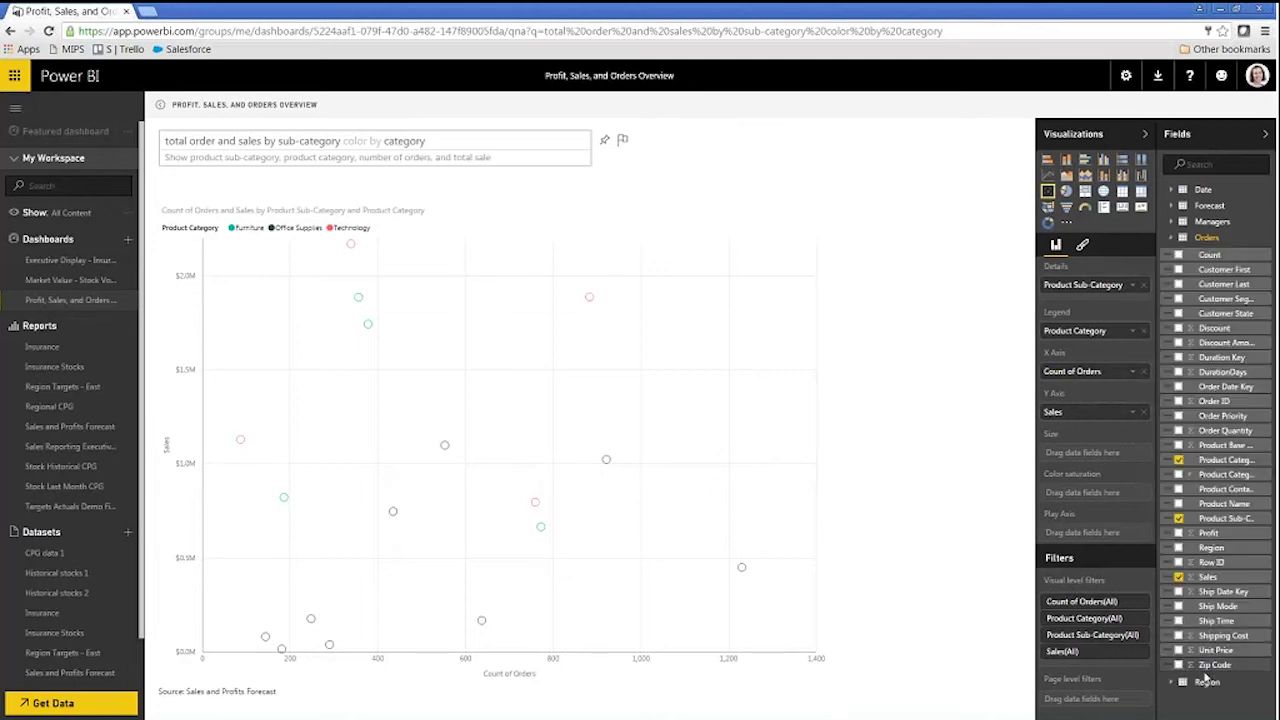
left_click_drag(1208, 533, 1095, 455)
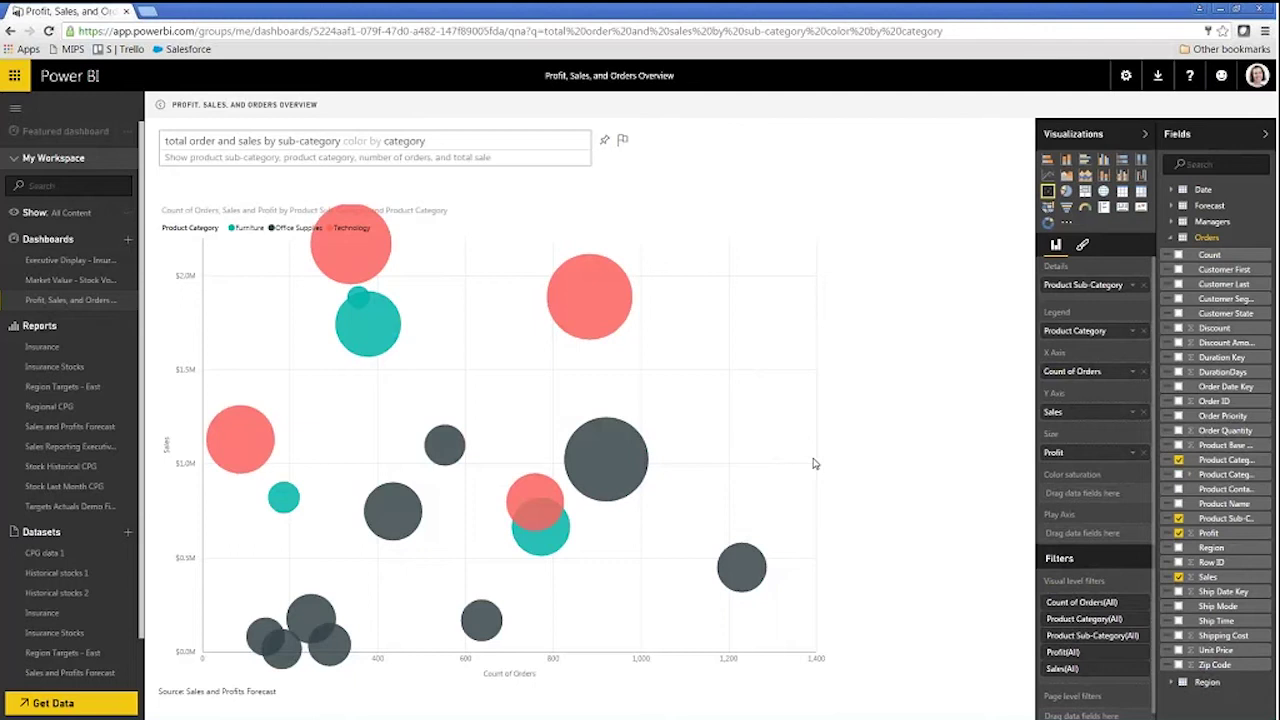
mouse_move(567, 315)
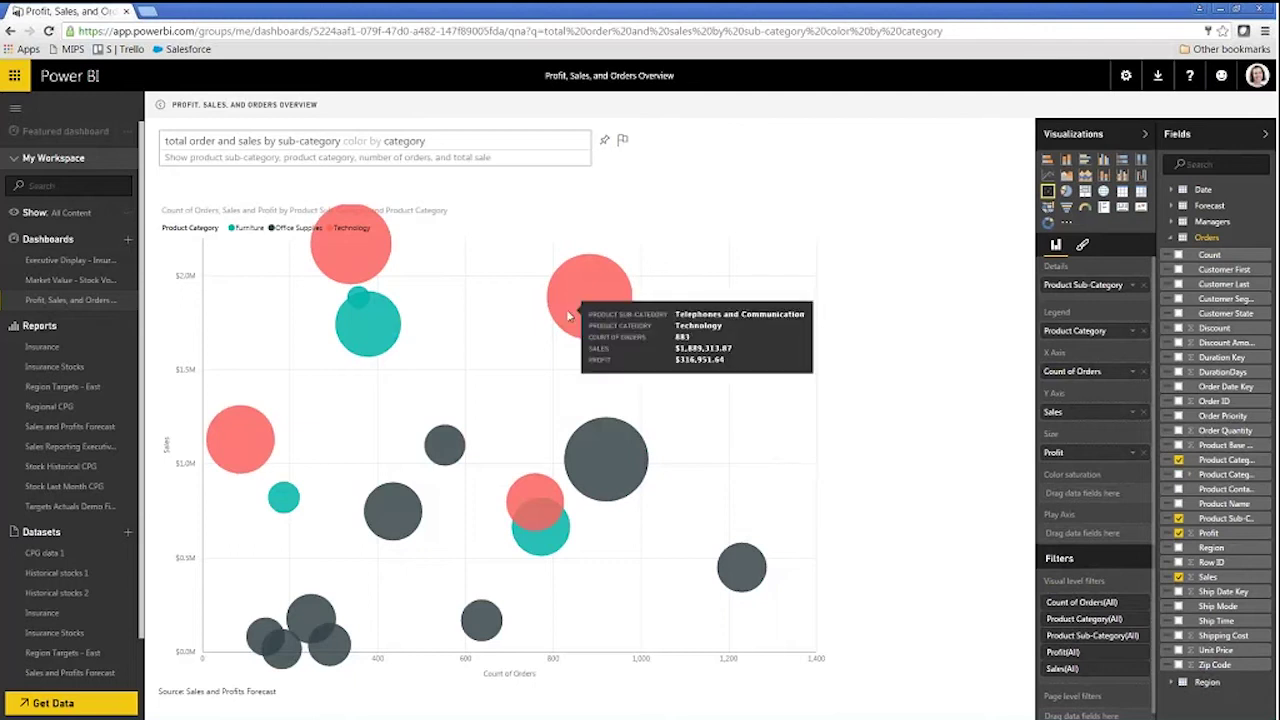
mouse_move(346, 256)
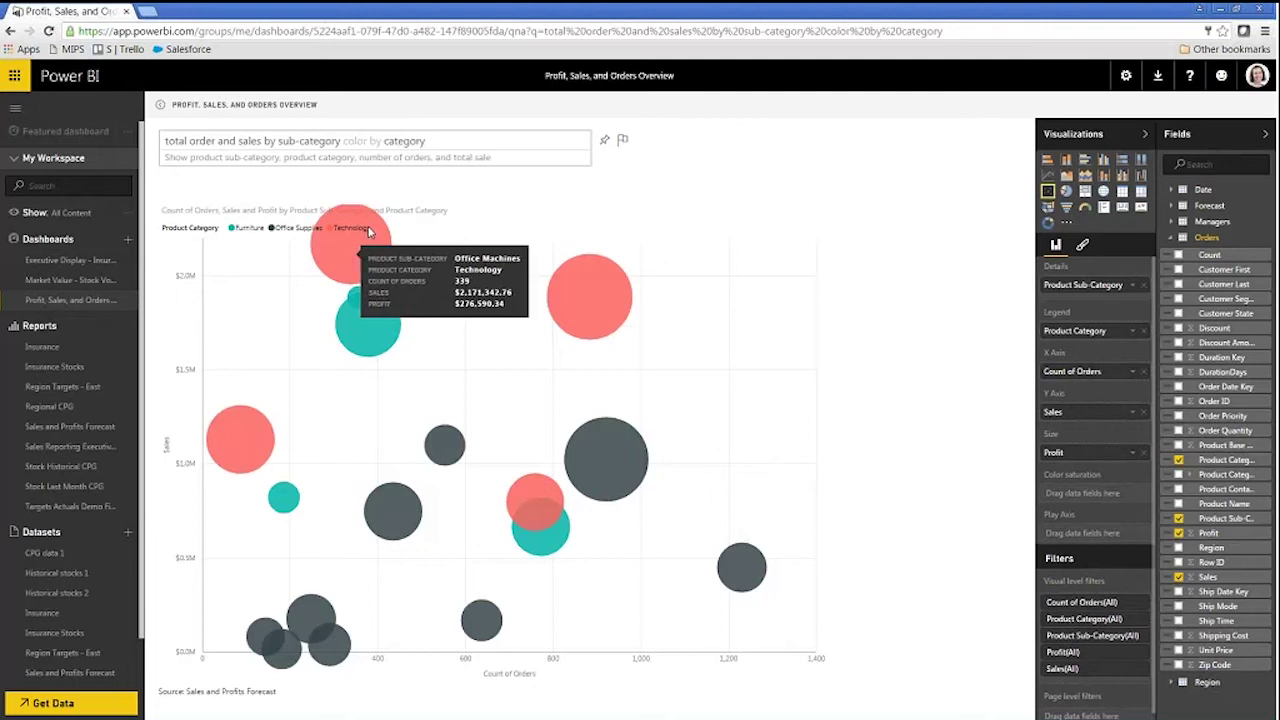
- Pin the bubble chart to the existing Profit, Sales, and Orders Overview dashboard and fit its tile below the Profit, Sales tile
left_click(617, 143)
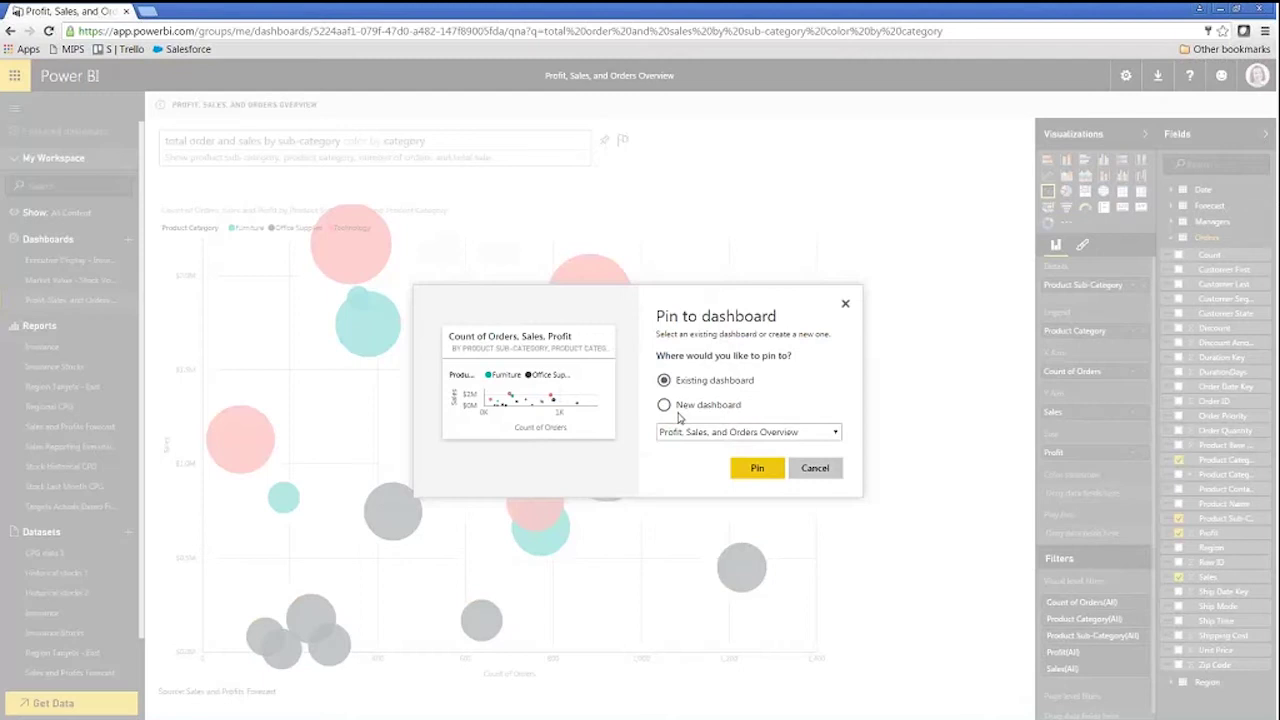
left_click(757, 468)
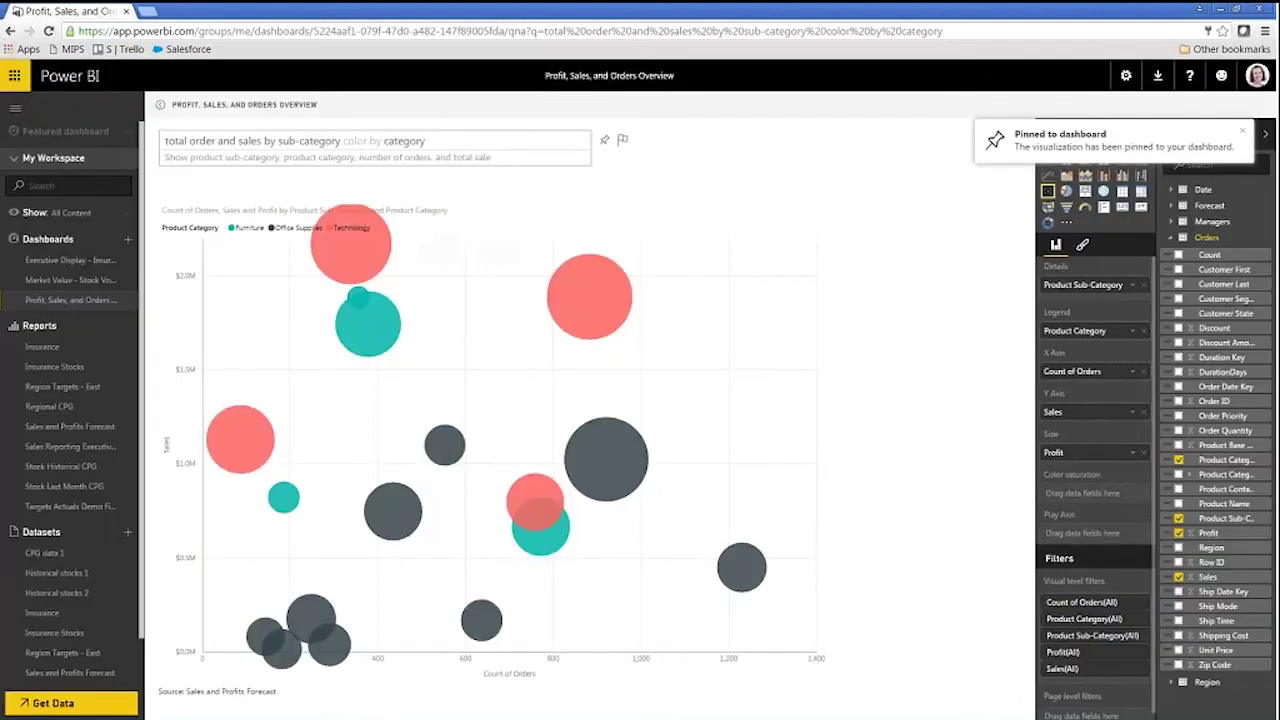
scroll(820, 446, "down", 10)
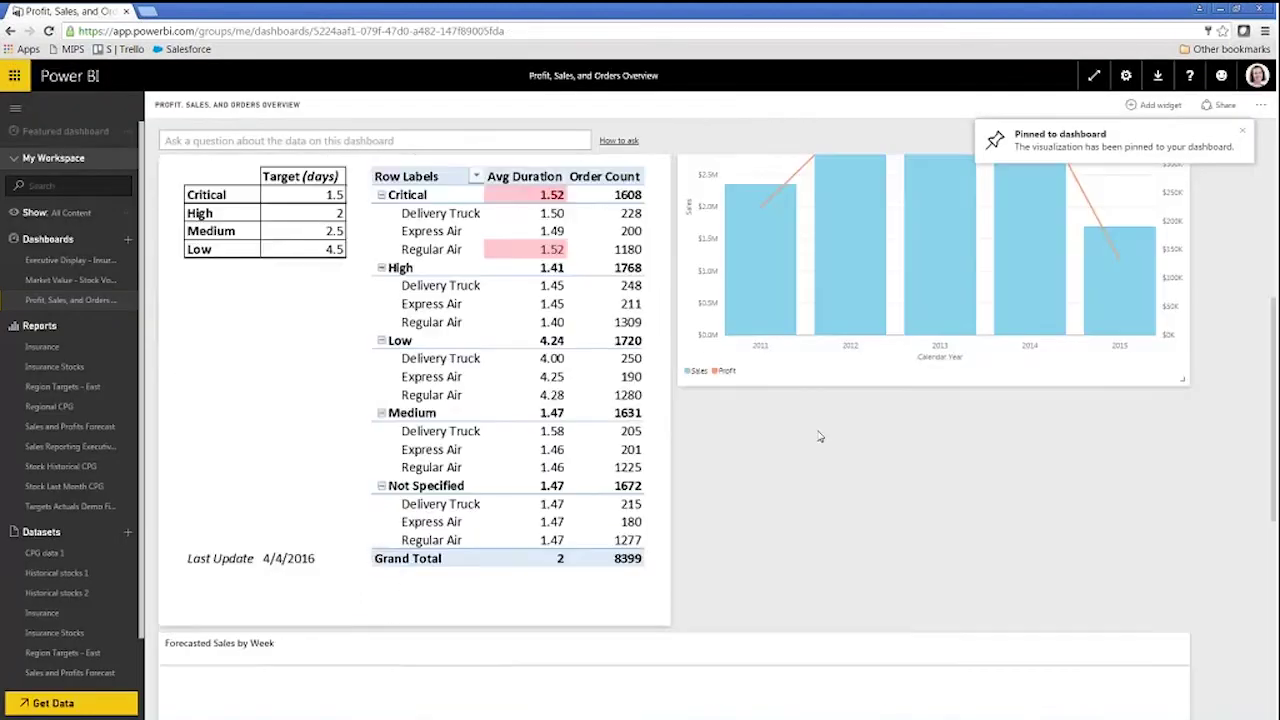
left_click_drag(250, 470, 794, 289)
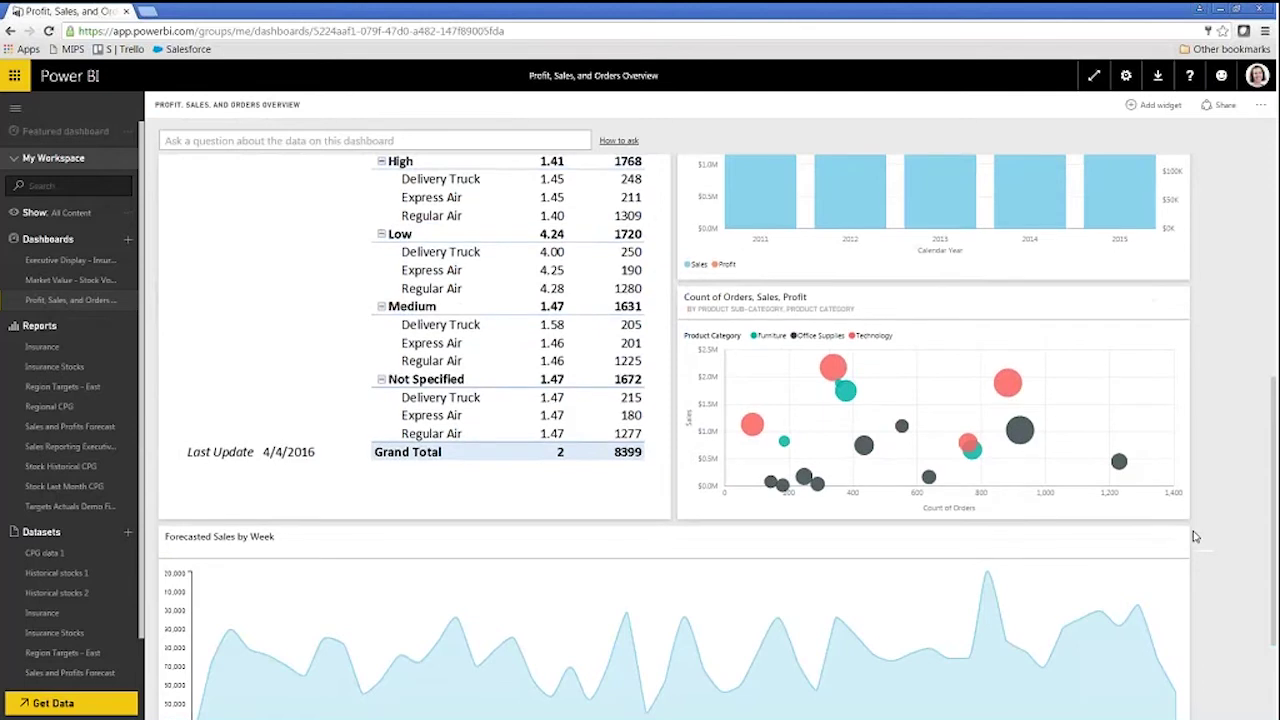
scroll(1240, 455, "up", 10)
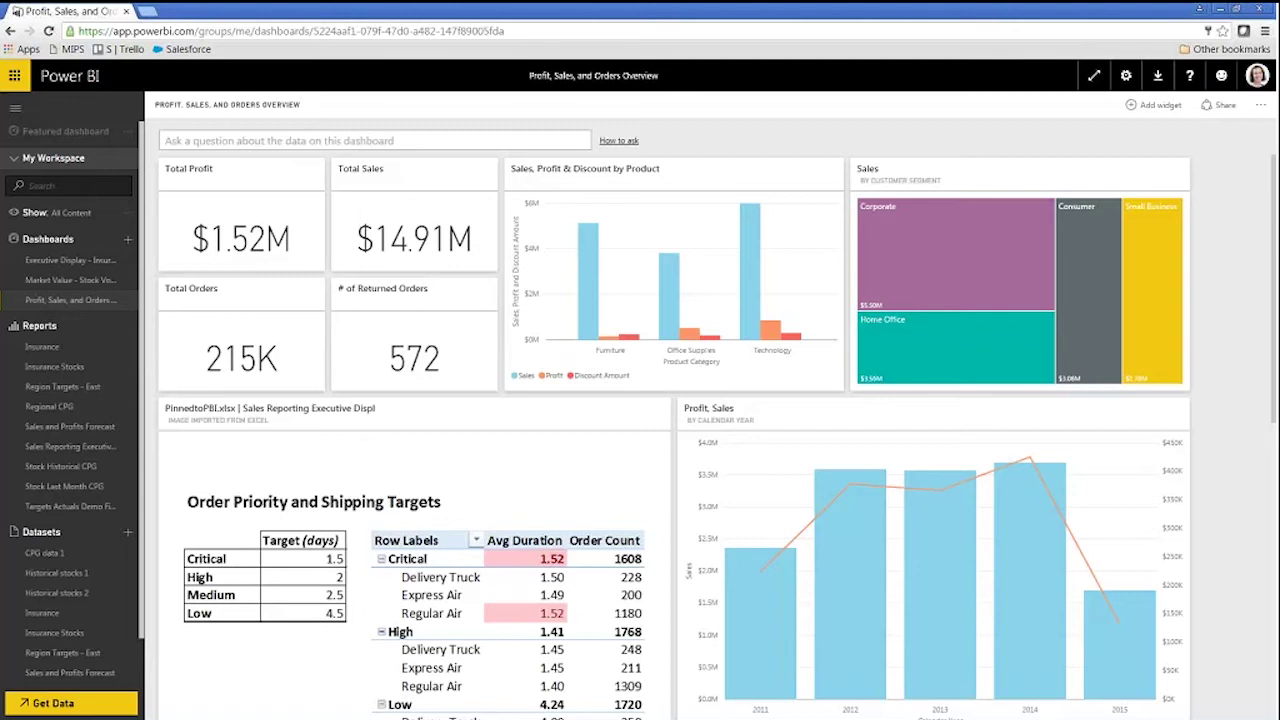
left_click(1221, 8)
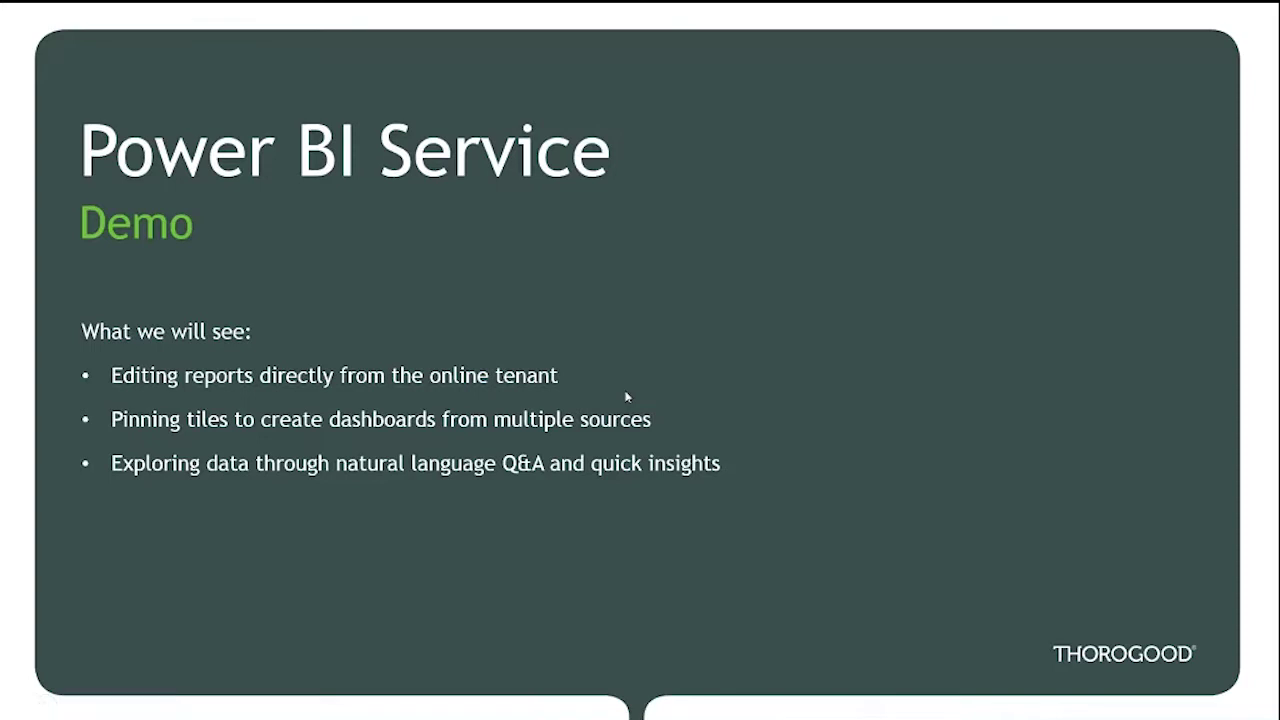
key("Right")
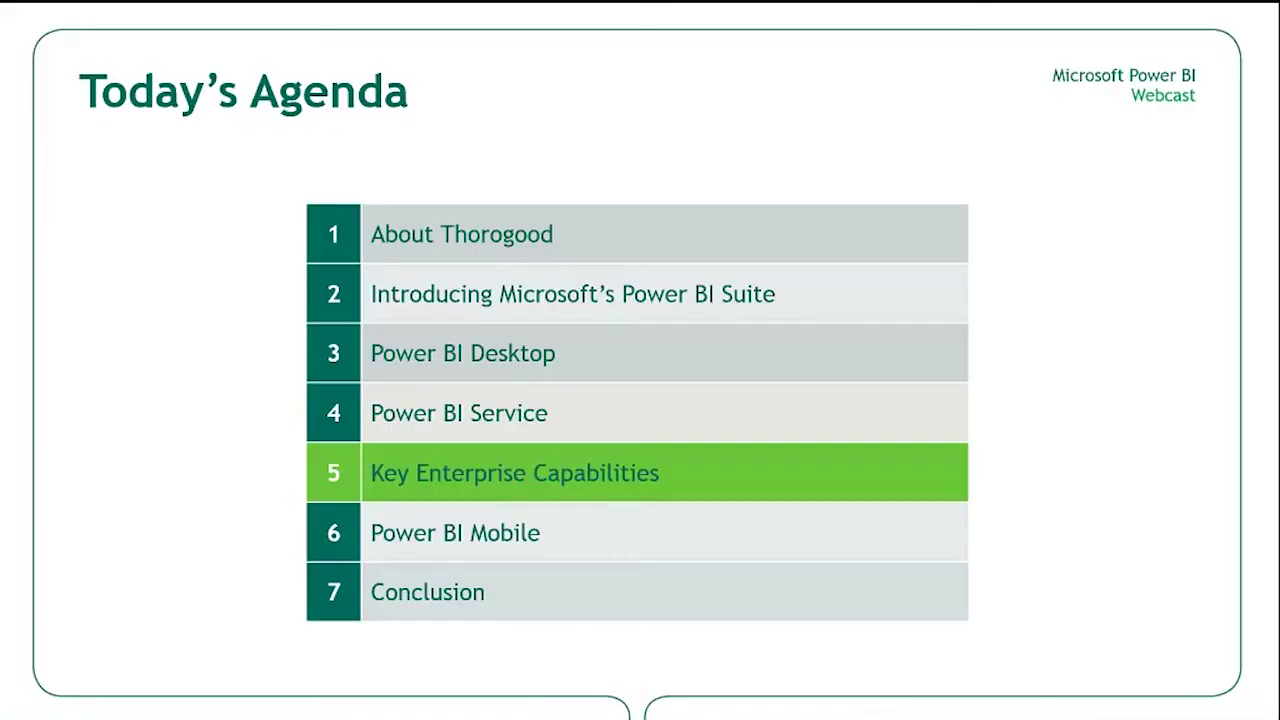
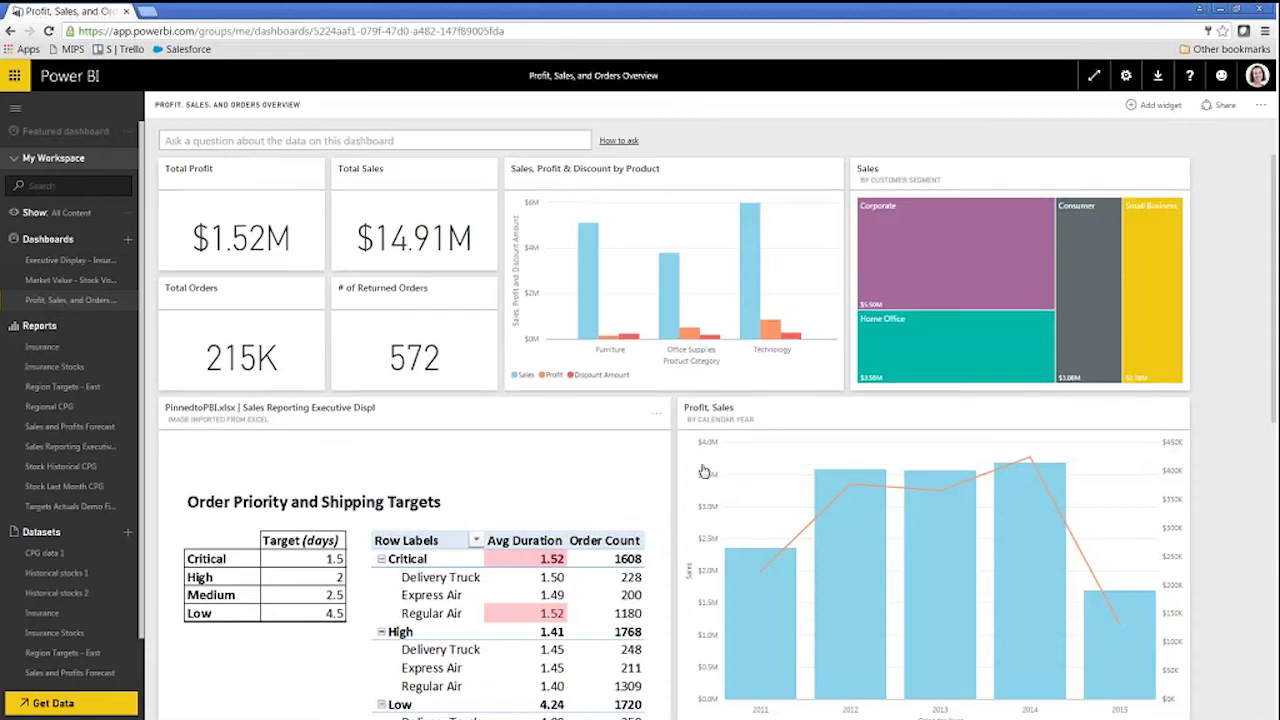
- Switch to the PinnedtoPBI workbook in Excel and set the Low order priority target to 4 days
scroll(690, 468, "down", 3)
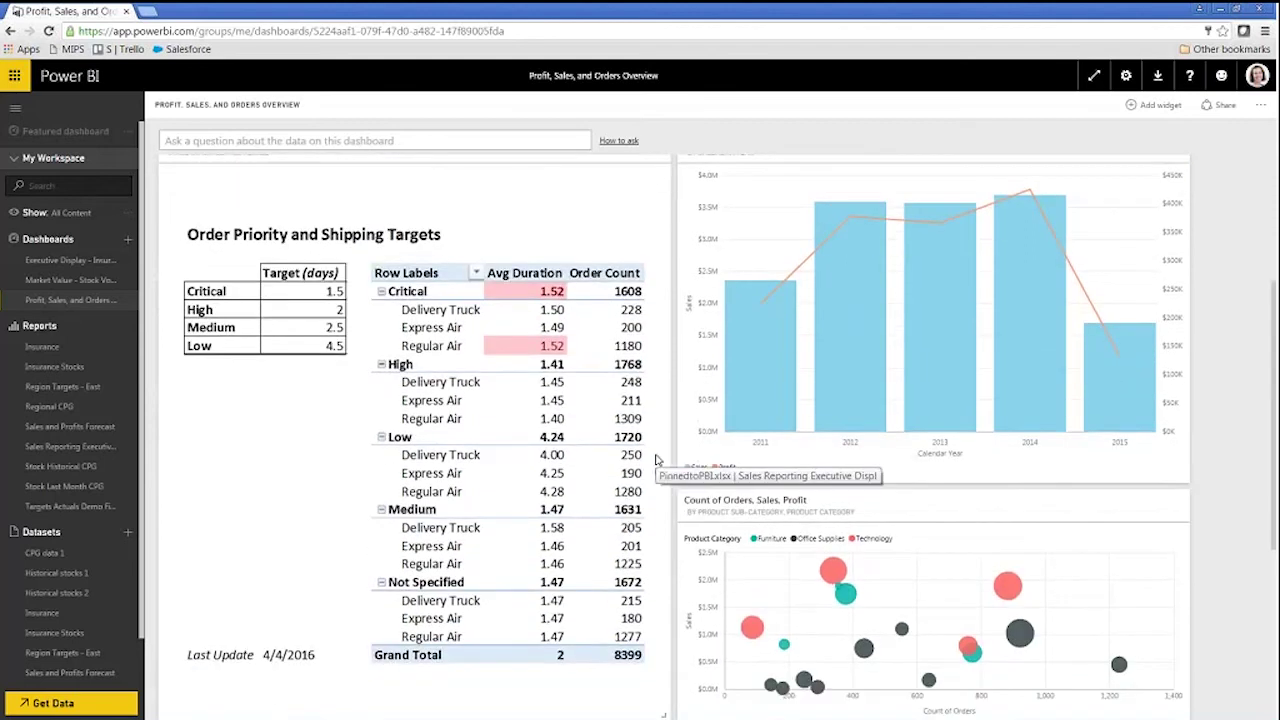
scroll(350, 497, "up", 1)
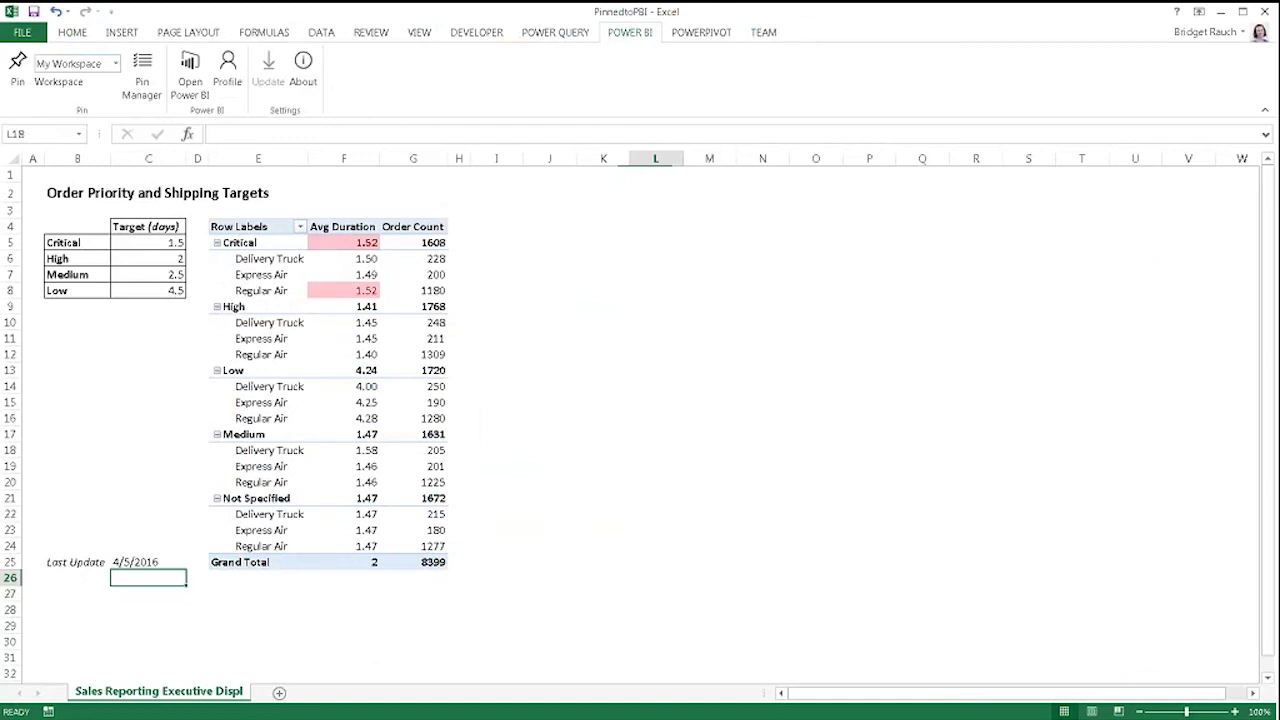
left_click(660, 446)
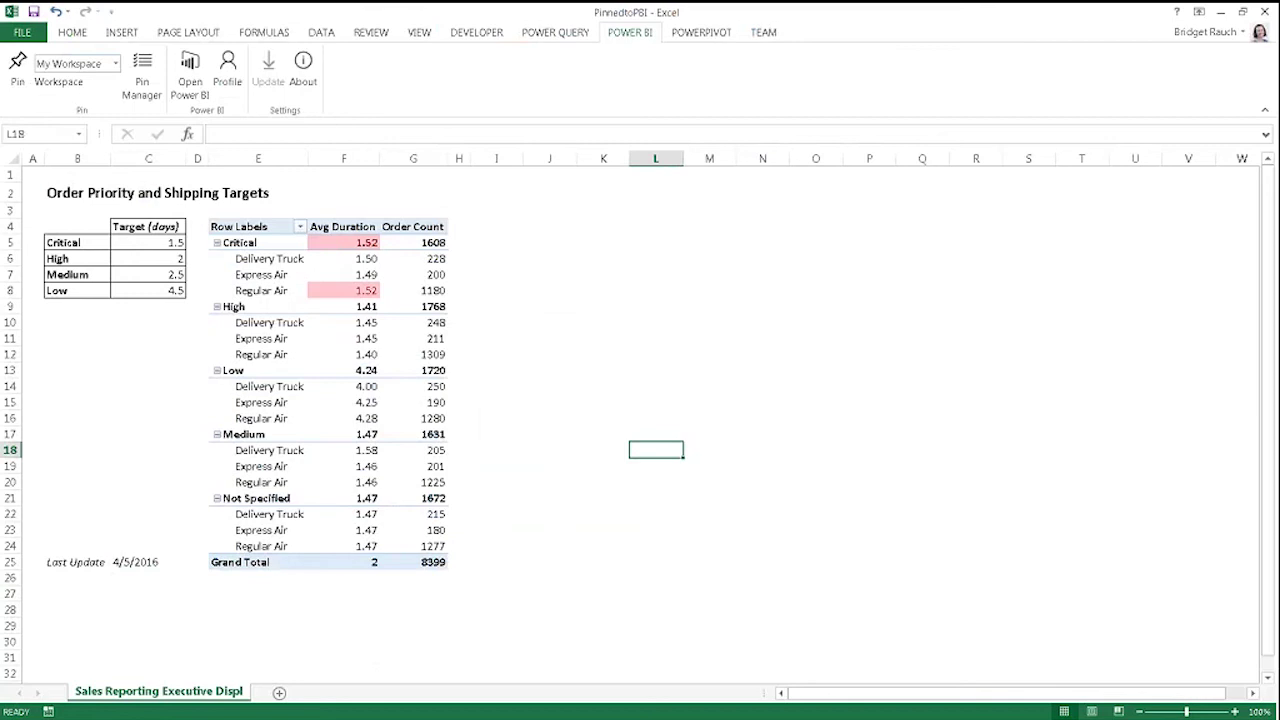
left_click(152, 296)
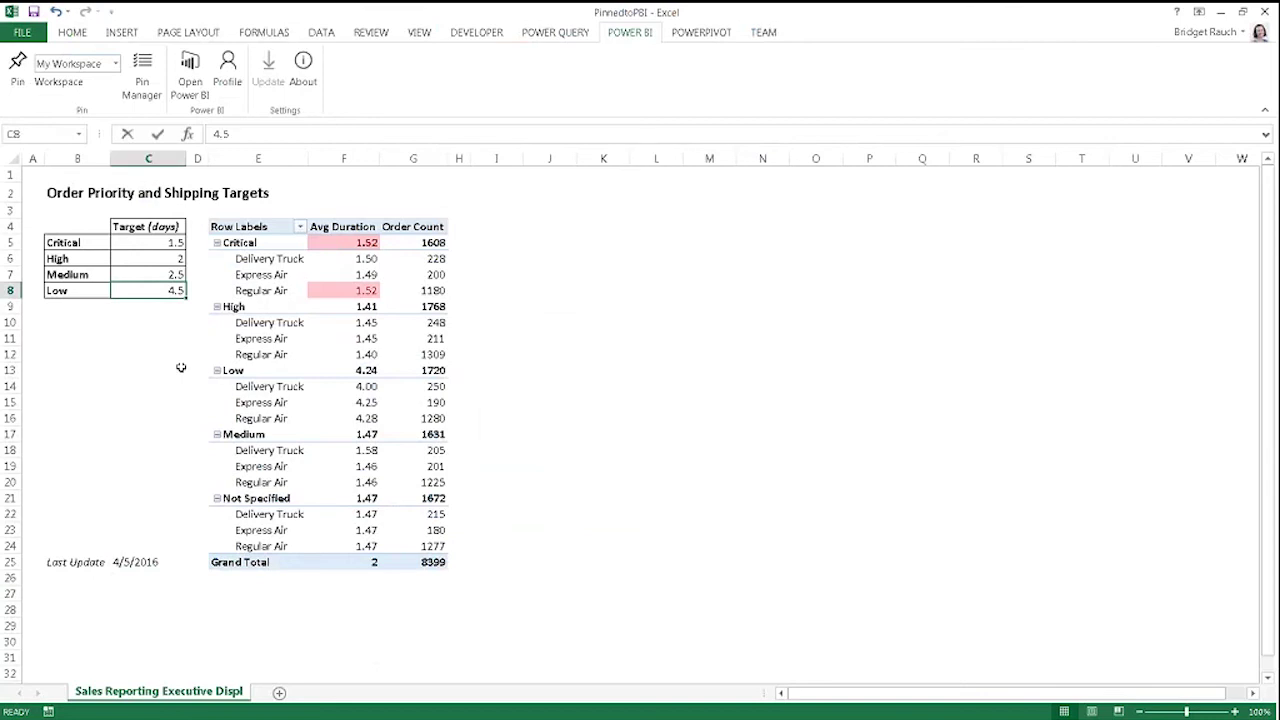
type("4")
key("Return")
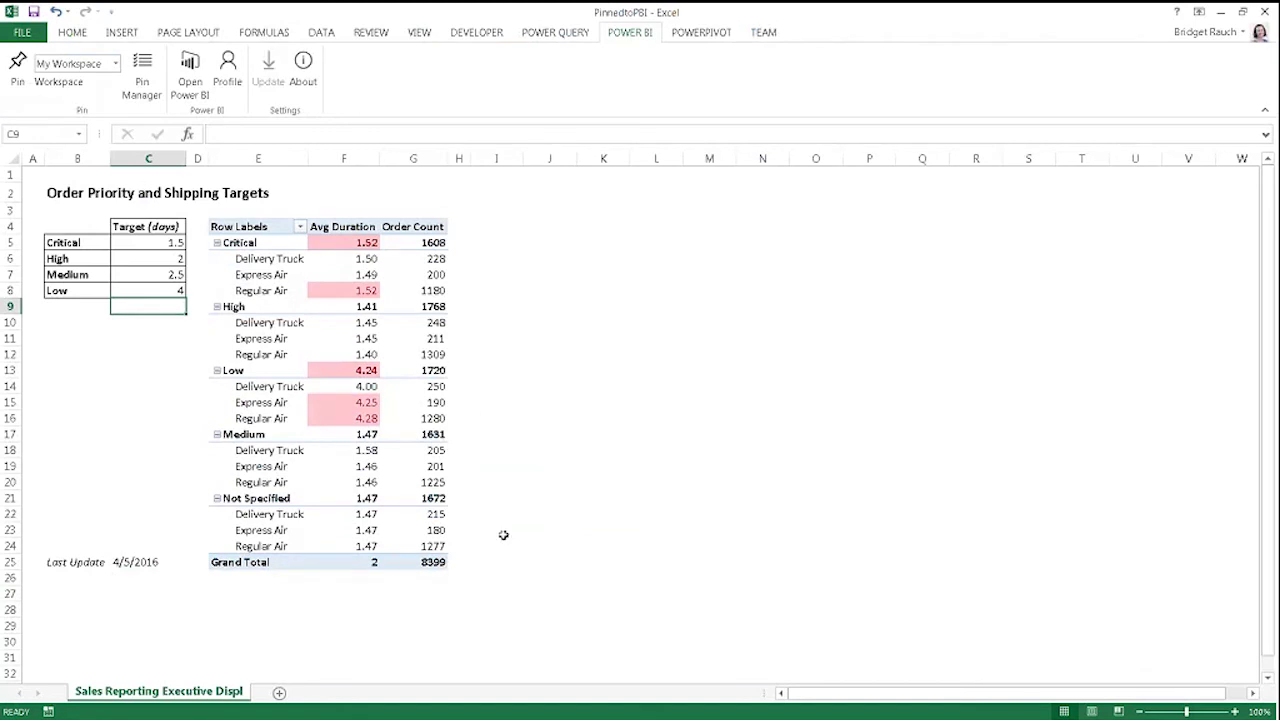
- Update the pinned OrderPriority range in Power BI with the Pin Manager, and switch back to the dashboard in the browser
left_click(142, 75)
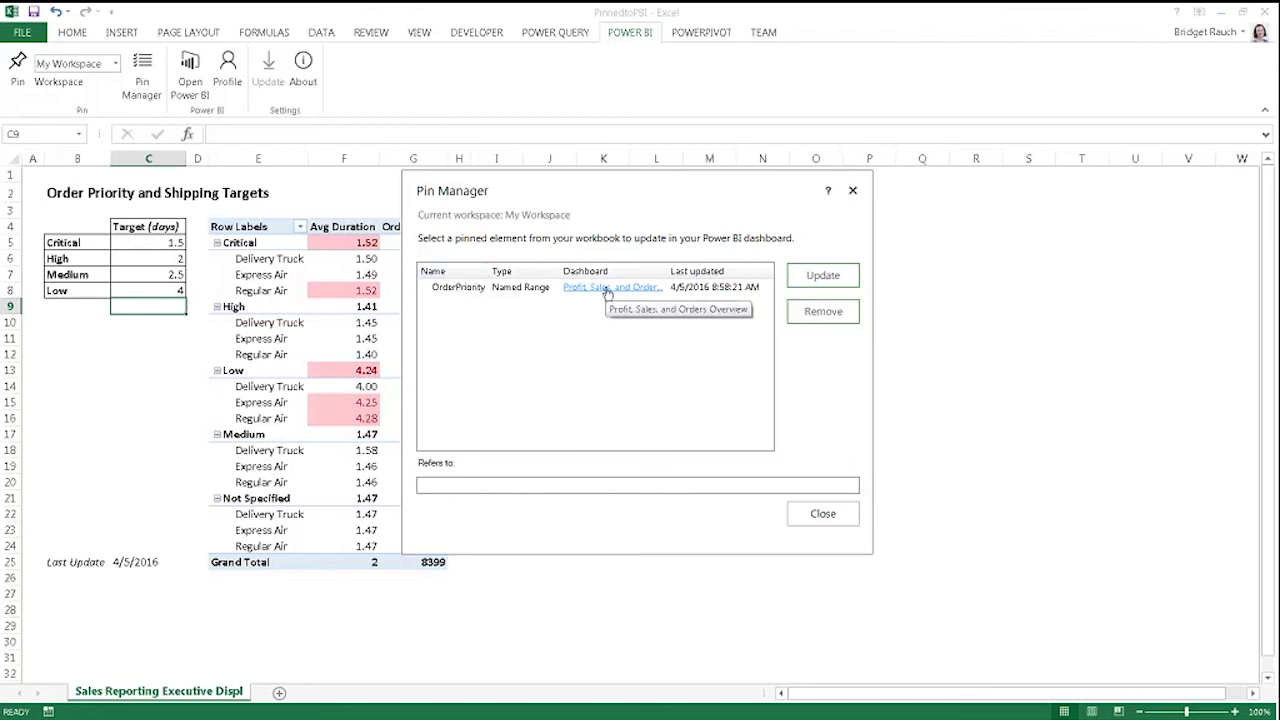
left_click(500, 292)
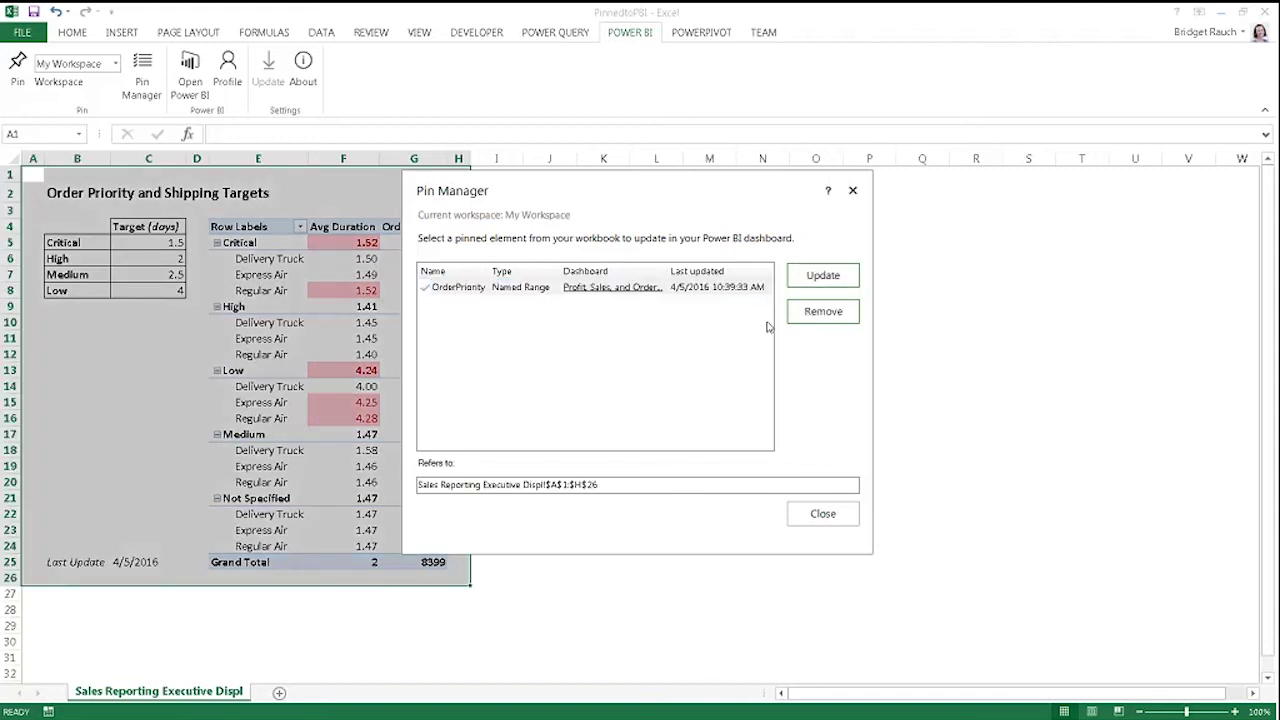
left_click(853, 190)
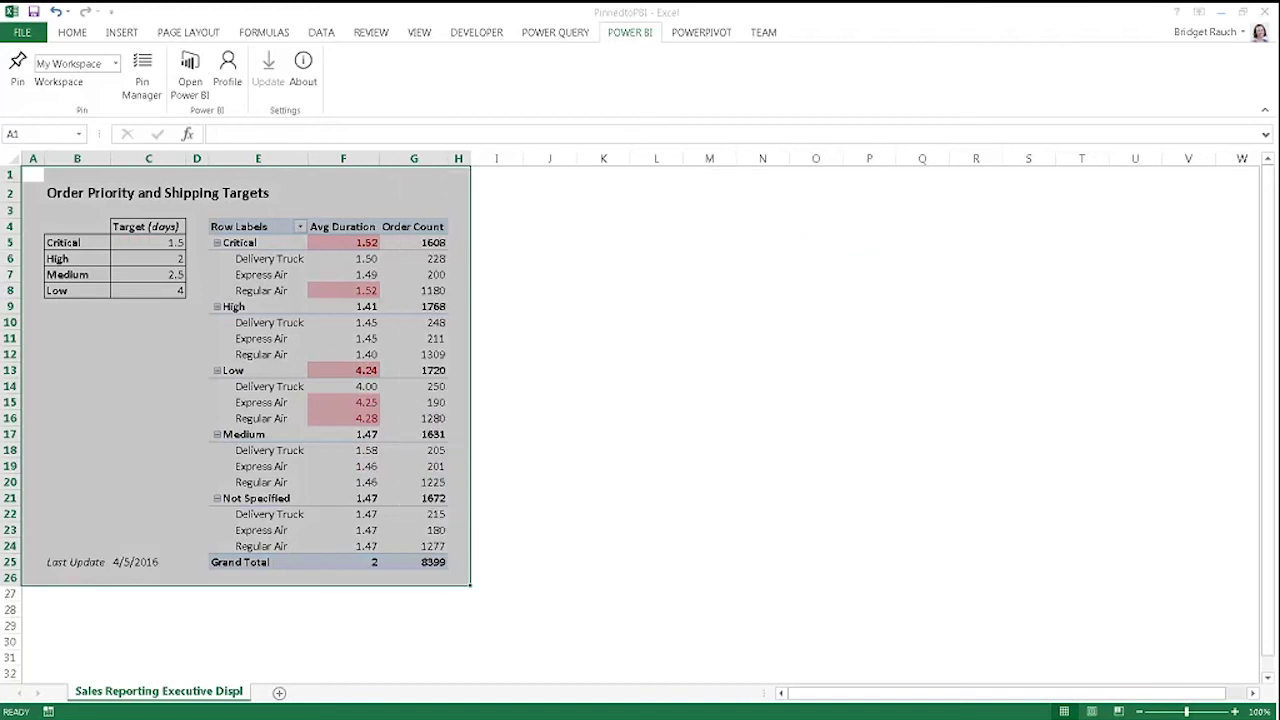
left_click(1220, 12)
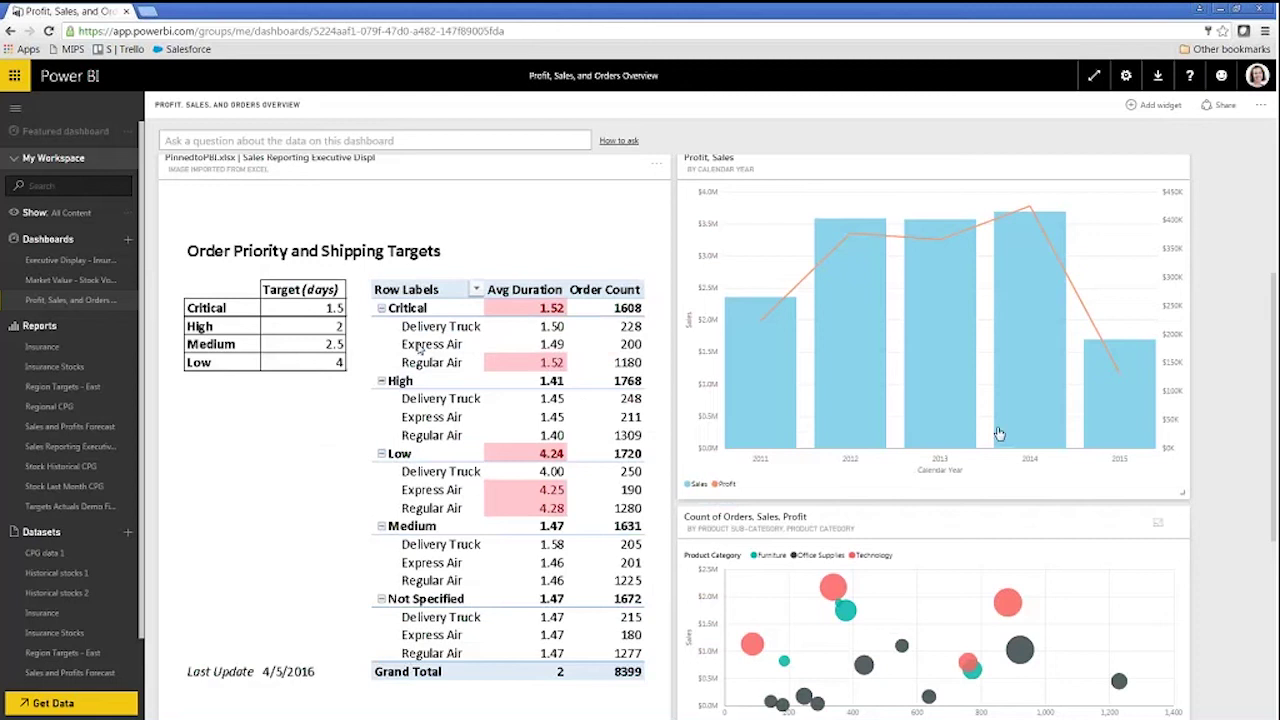
scroll(348, 385, "up", 1)
scroll(348, 385, "down", 1)
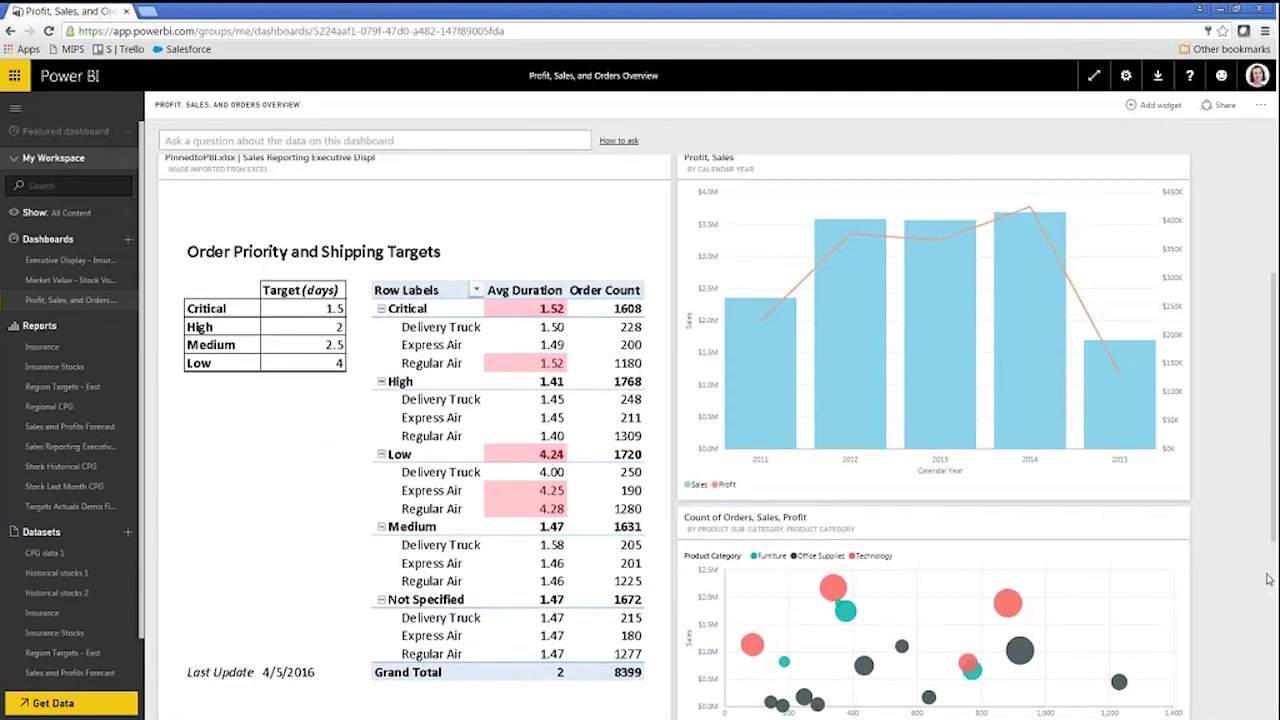
scroll(1267, 579, "up", 3)
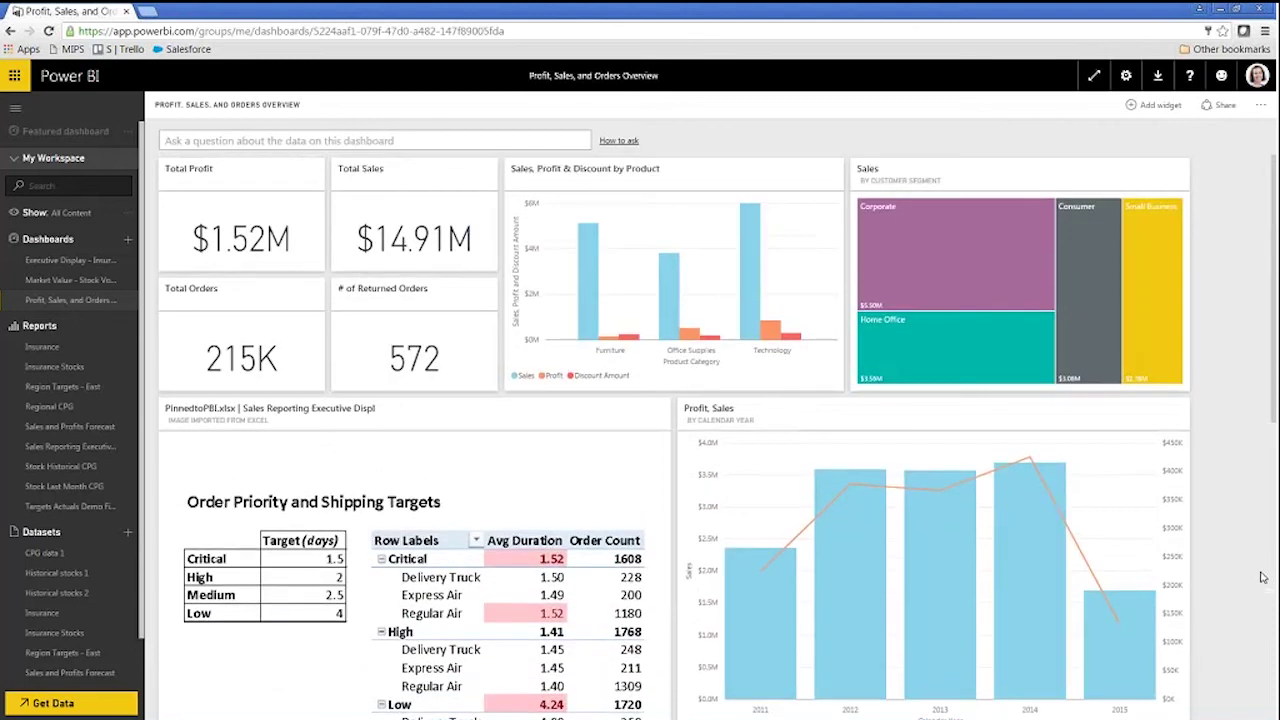
- Start a new content pack for specific groups and add a colleague to the people who have access
left_click(1127, 78)
left_click(1060, 145)
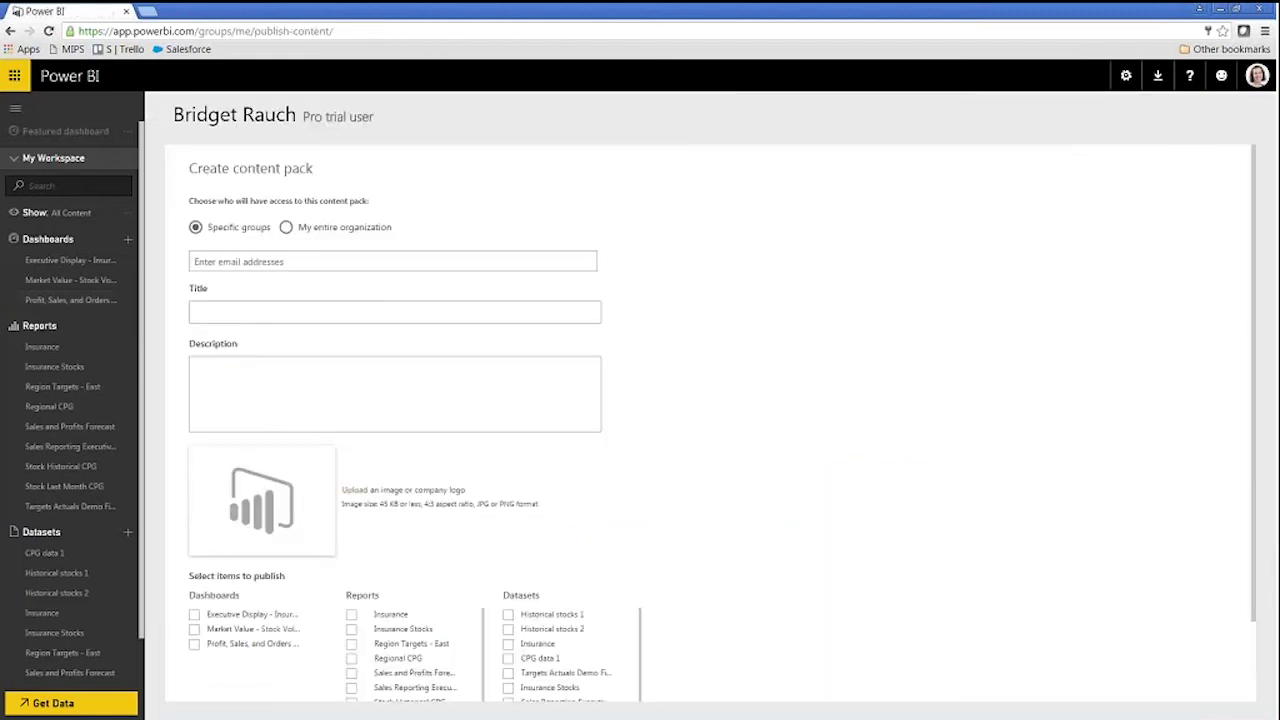
left_click(262, 262)
type("nicha")
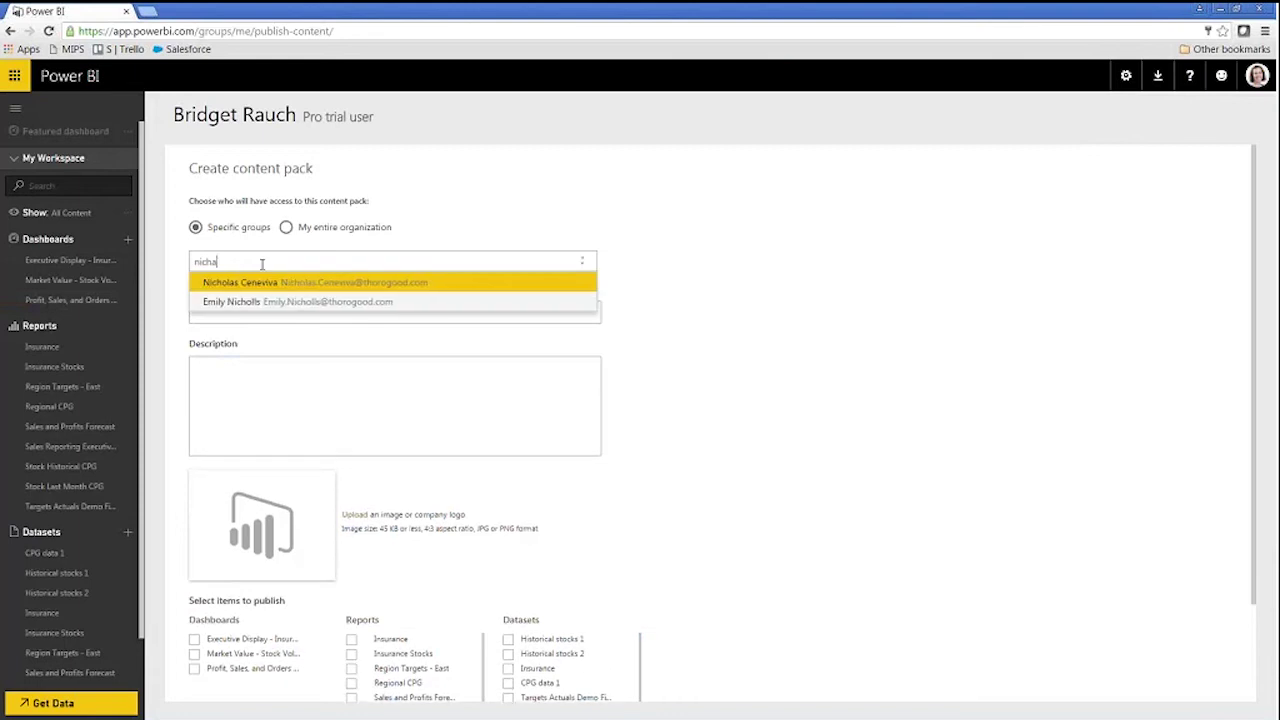
left_click(262, 282)
left_click(244, 261)
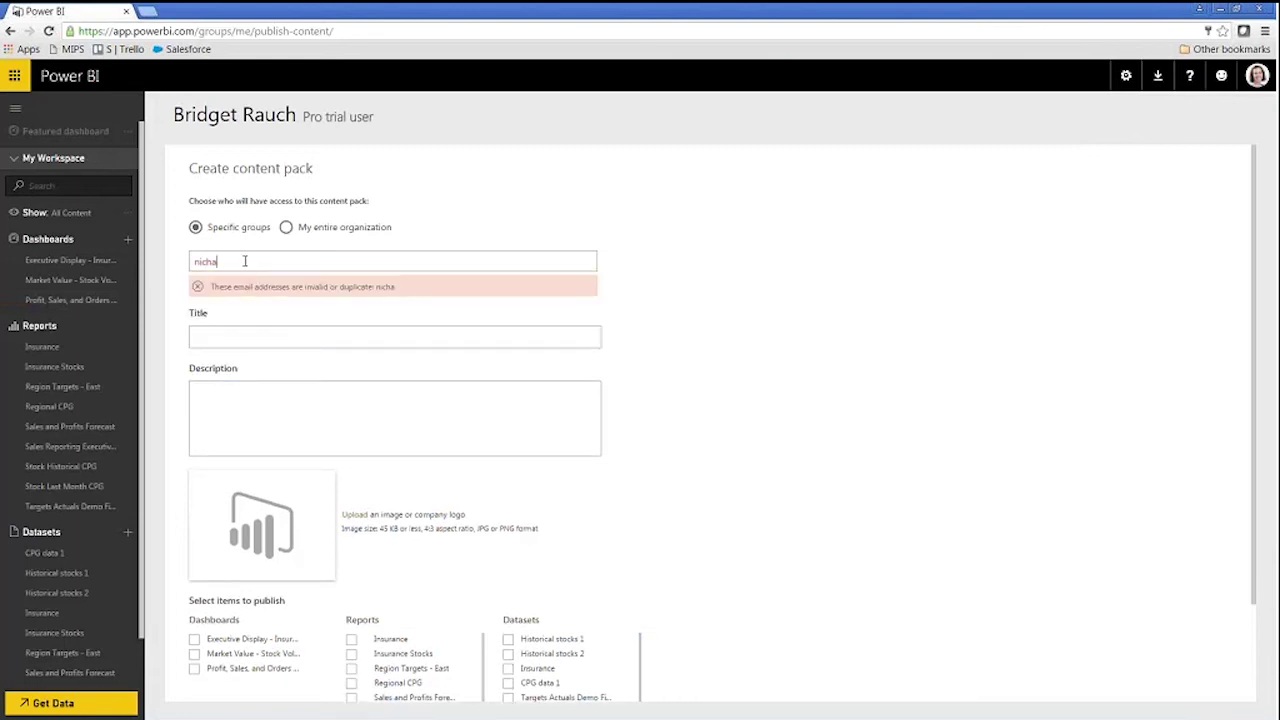
key("BackSpace")
type("o")
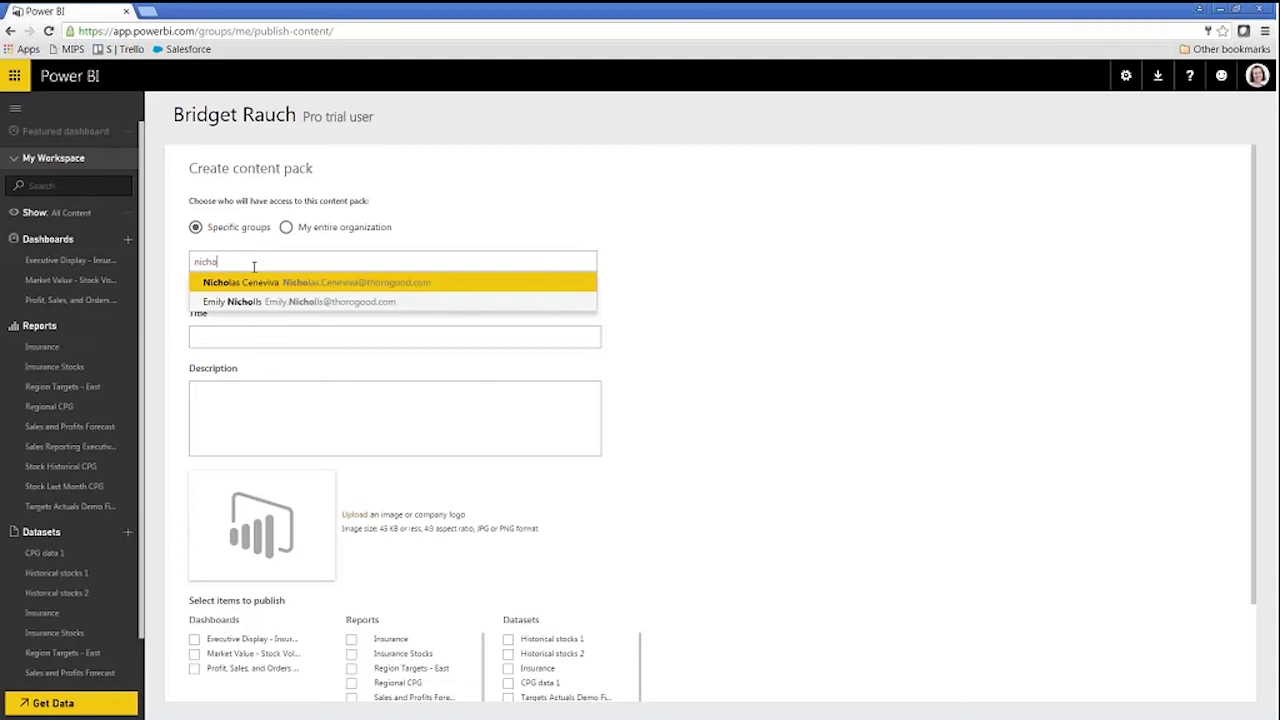
left_click(239, 282)
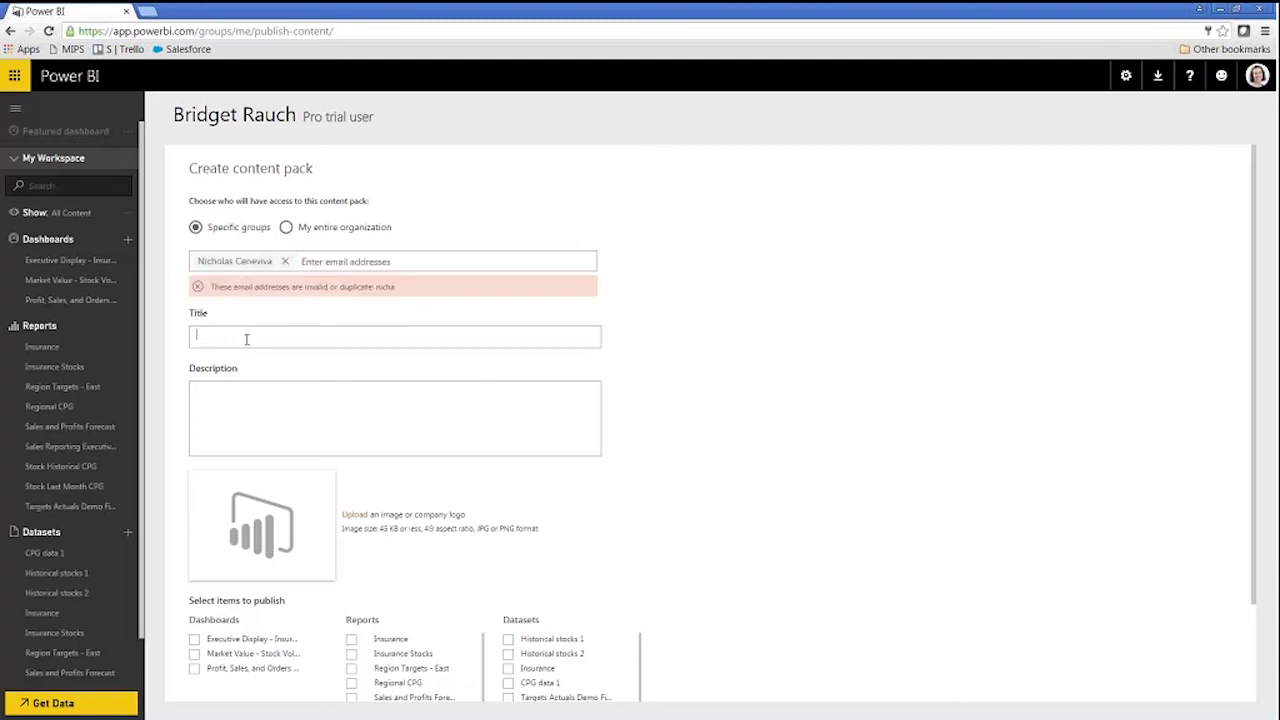
- Title the content pack "Sales Overview" and describe it as "Company wide data for profit and sales."
type("Sales Overv")
type("iew")
type("Company")
type(" wide data")
type(" for profit and ")
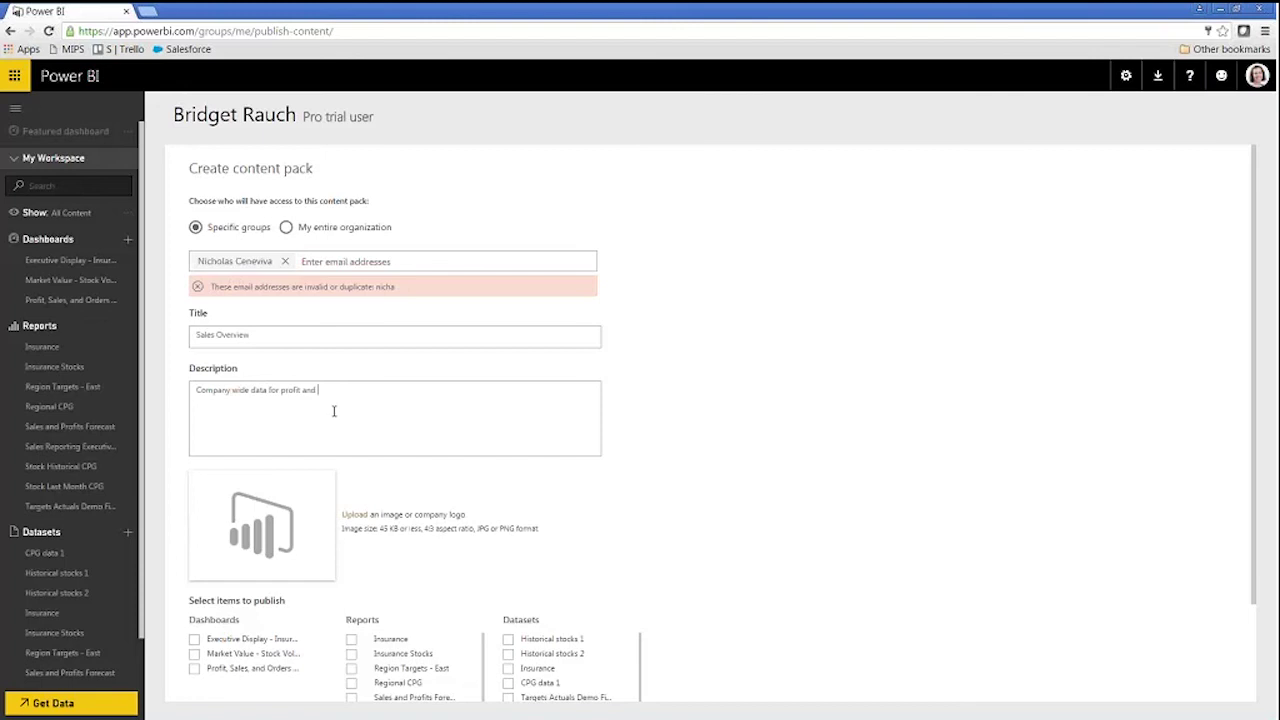
type("sales.")
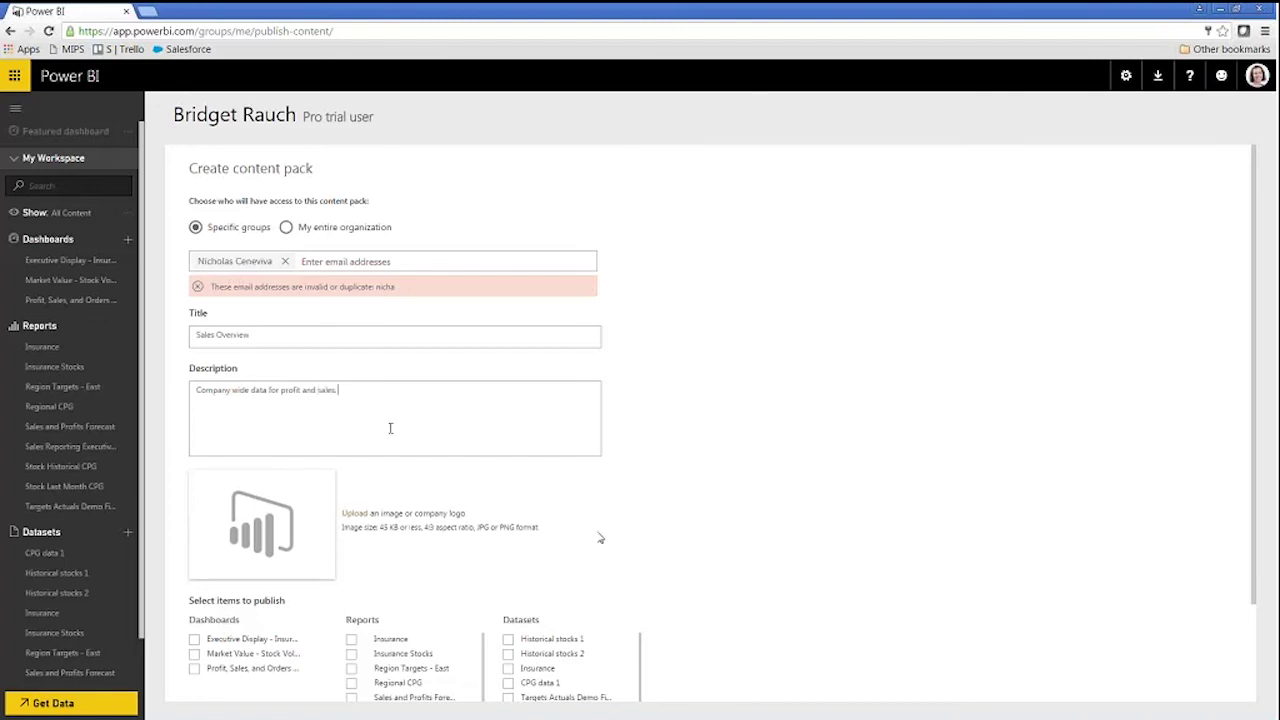
- Include the Profit, Sales, and Orders Overview dashboard in the content pack and publish it
scroll(597, 534, "down", 2)
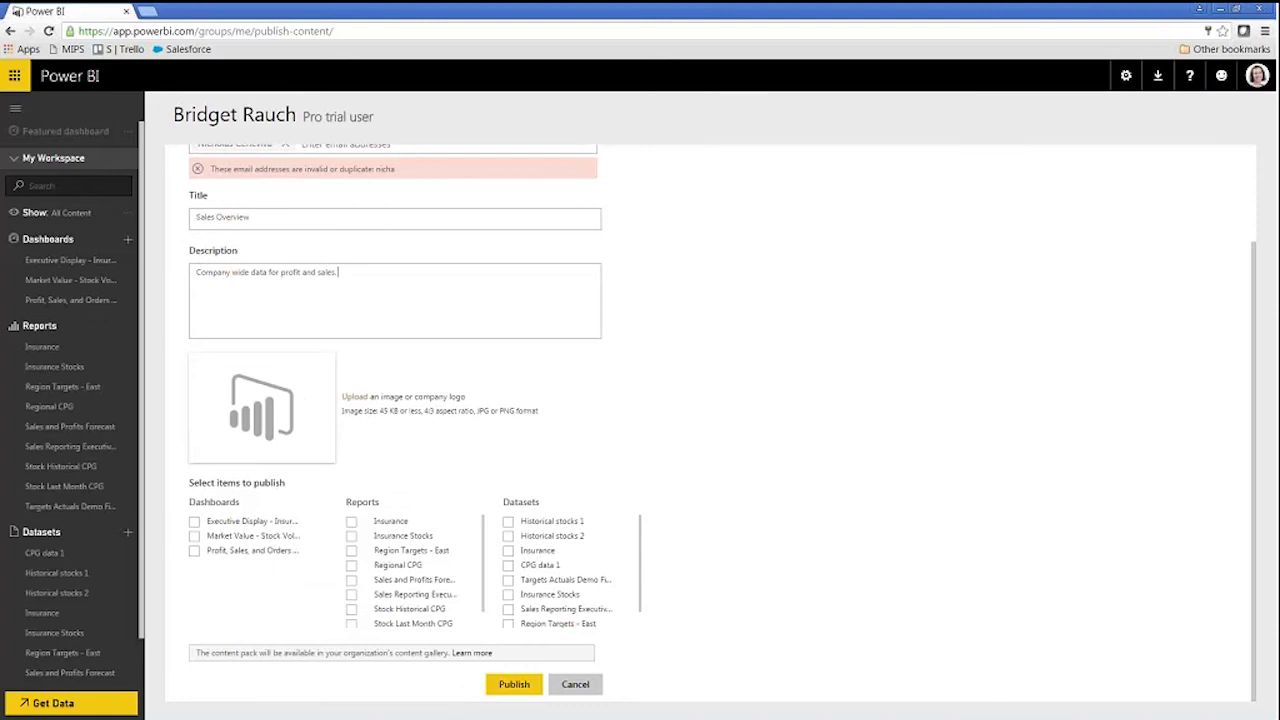
left_click(194, 550)
scroll(420, 580, "down", 2)
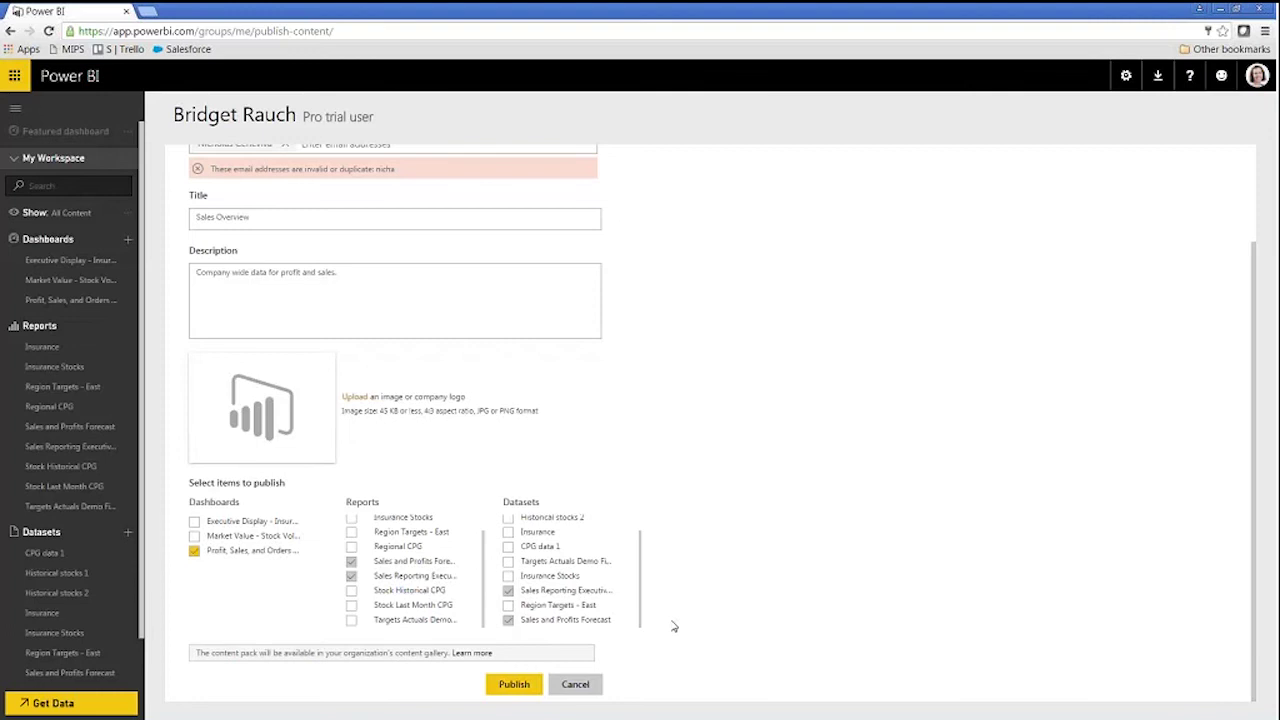
left_click(514, 684)
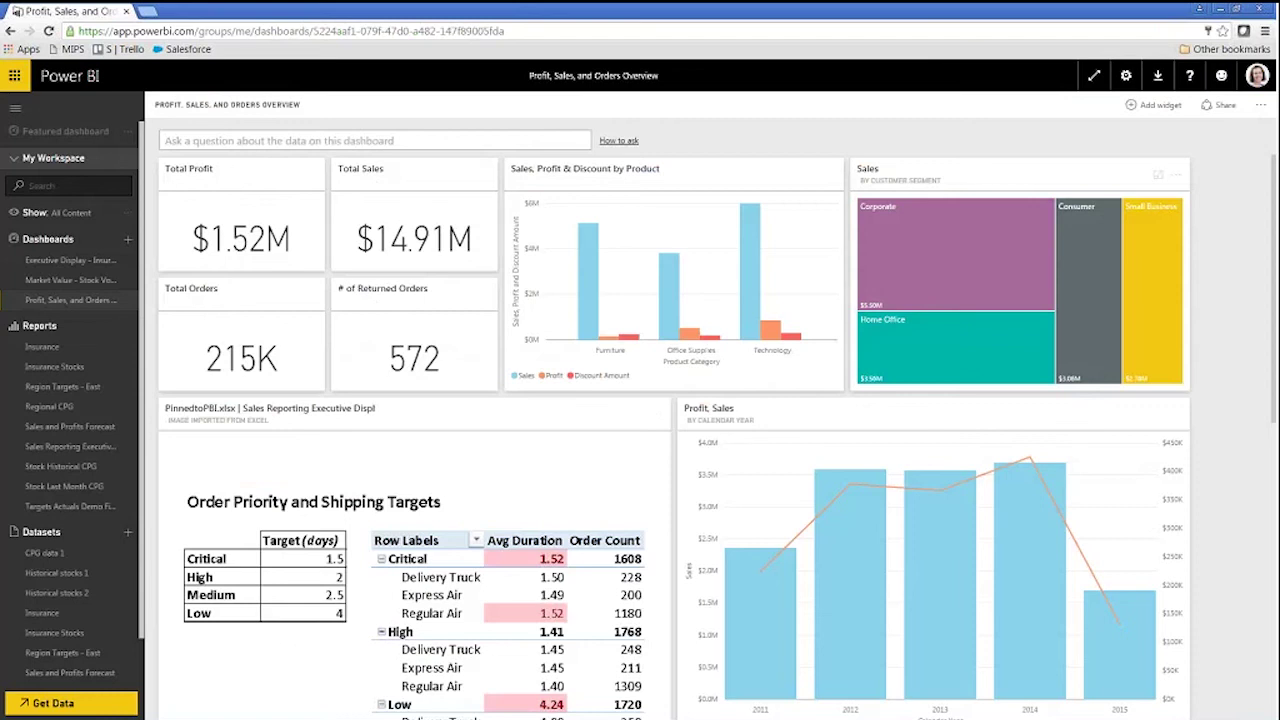
- Switch to the colleague's Power BI session and look over the East Regional Targets dashboard
left_click(1222, 12)
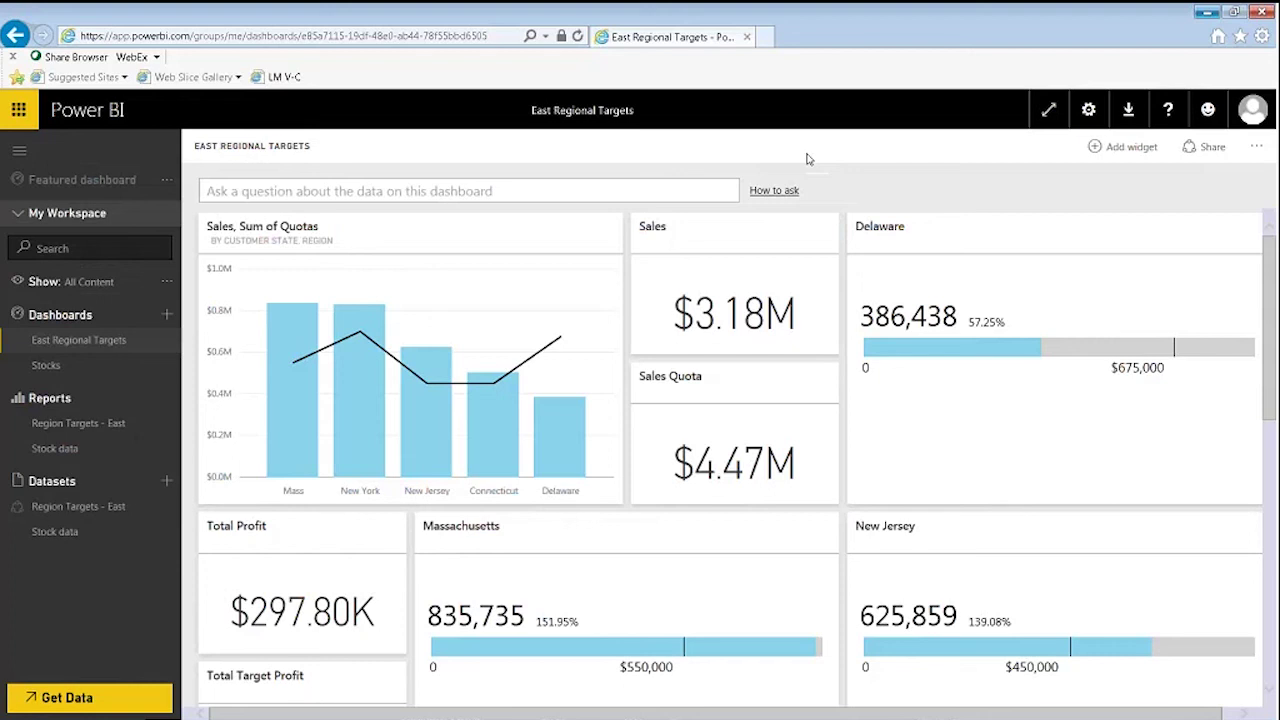
mouse_move(550, 482)
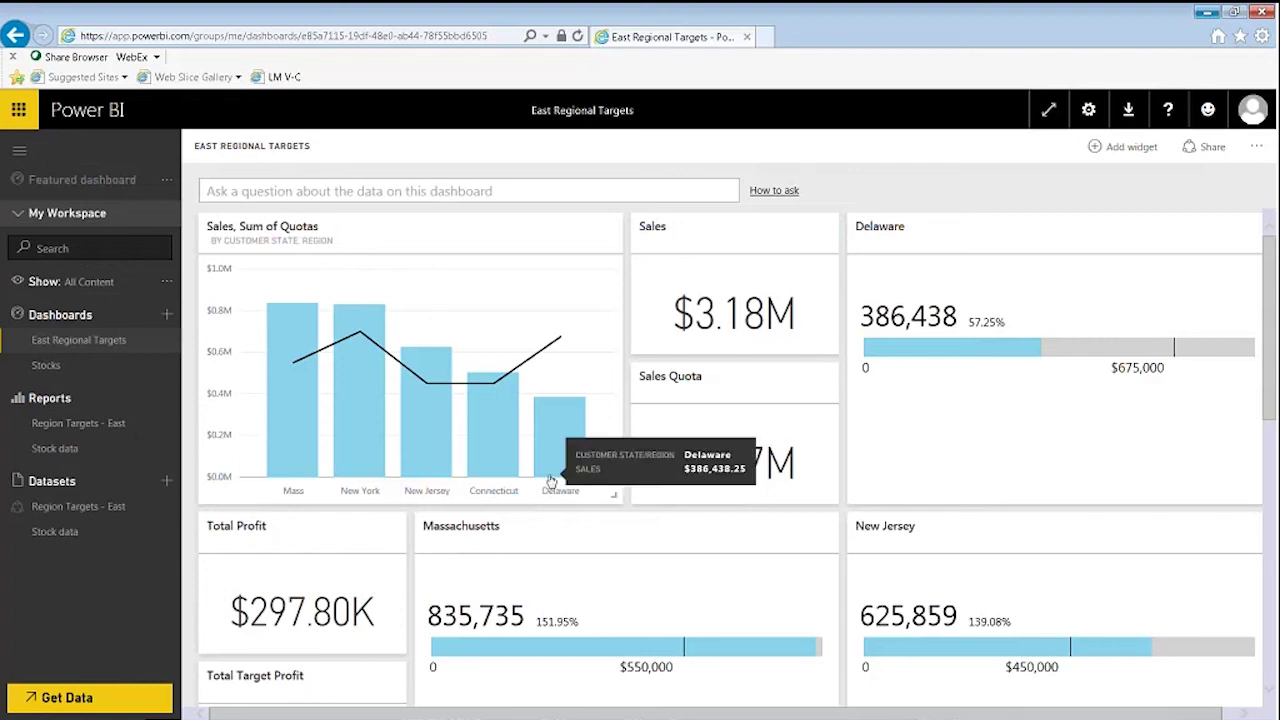
scroll(857, 591, "down", 3)
scroll(1005, 376, "up", 3)
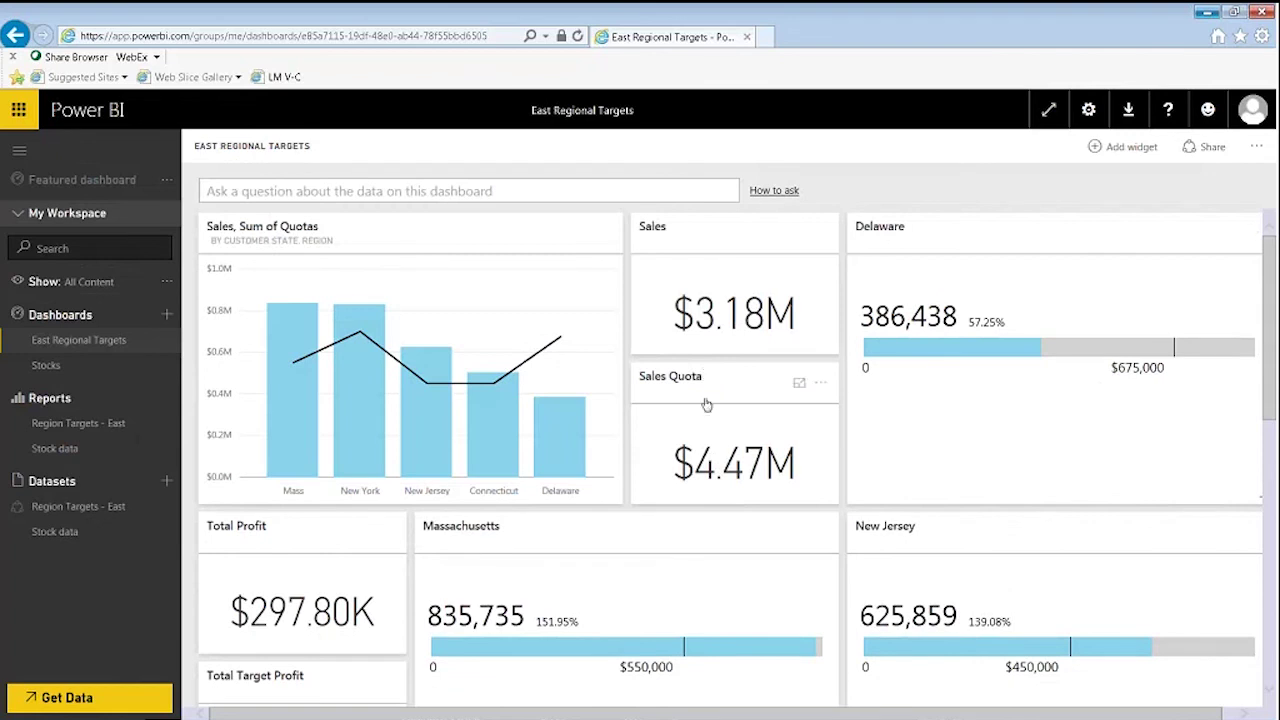
- Connect to the Sales Overview content pack from the organization's content pack library
left_click(100, 698)
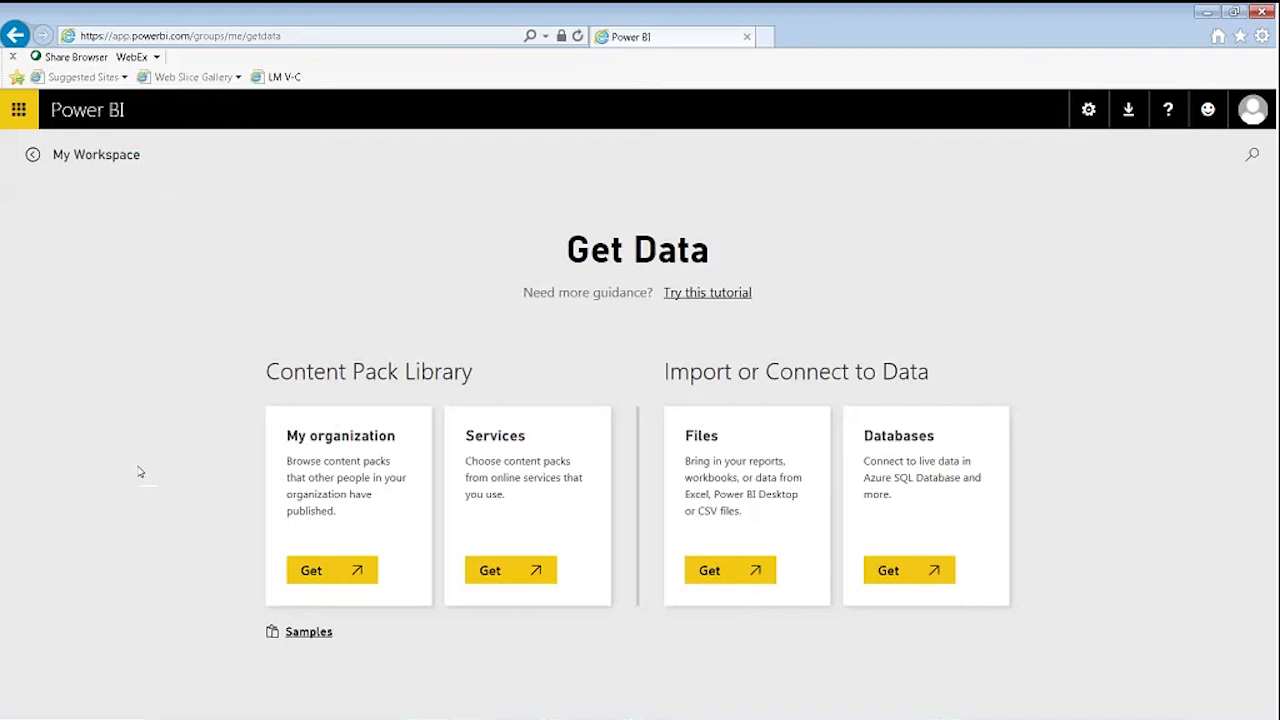
left_click(340, 491)
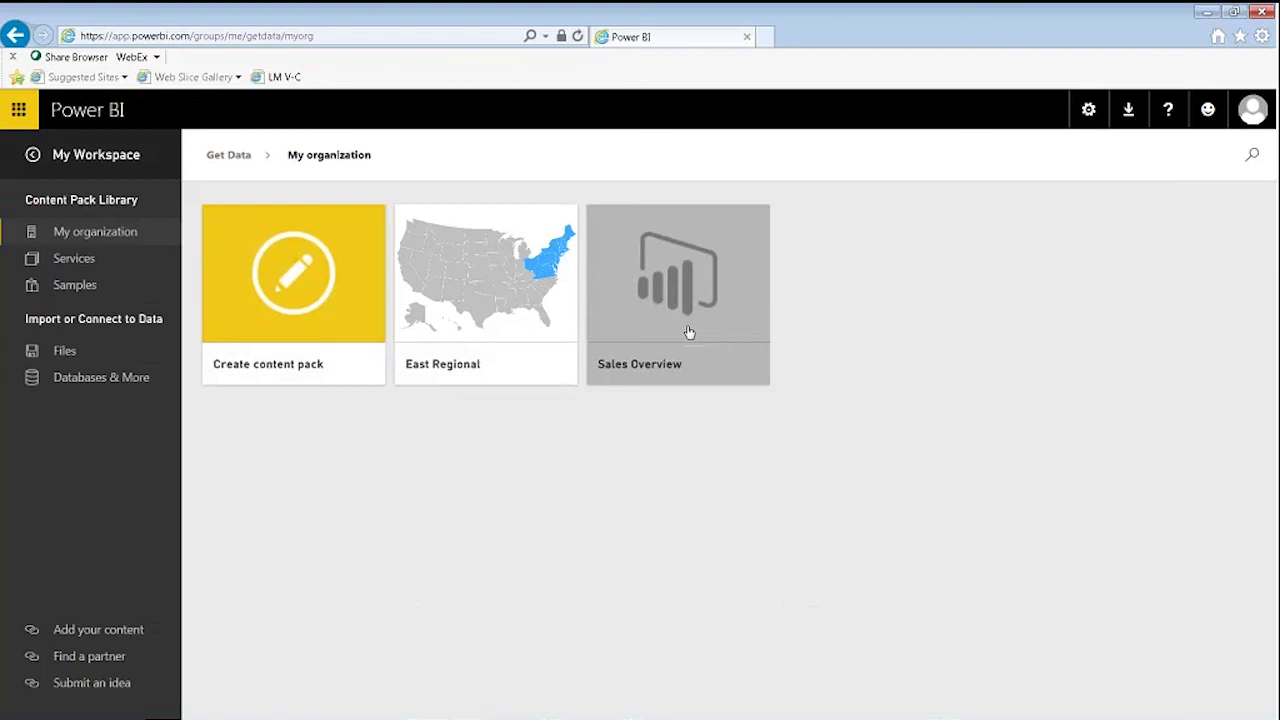
left_click(689, 332)
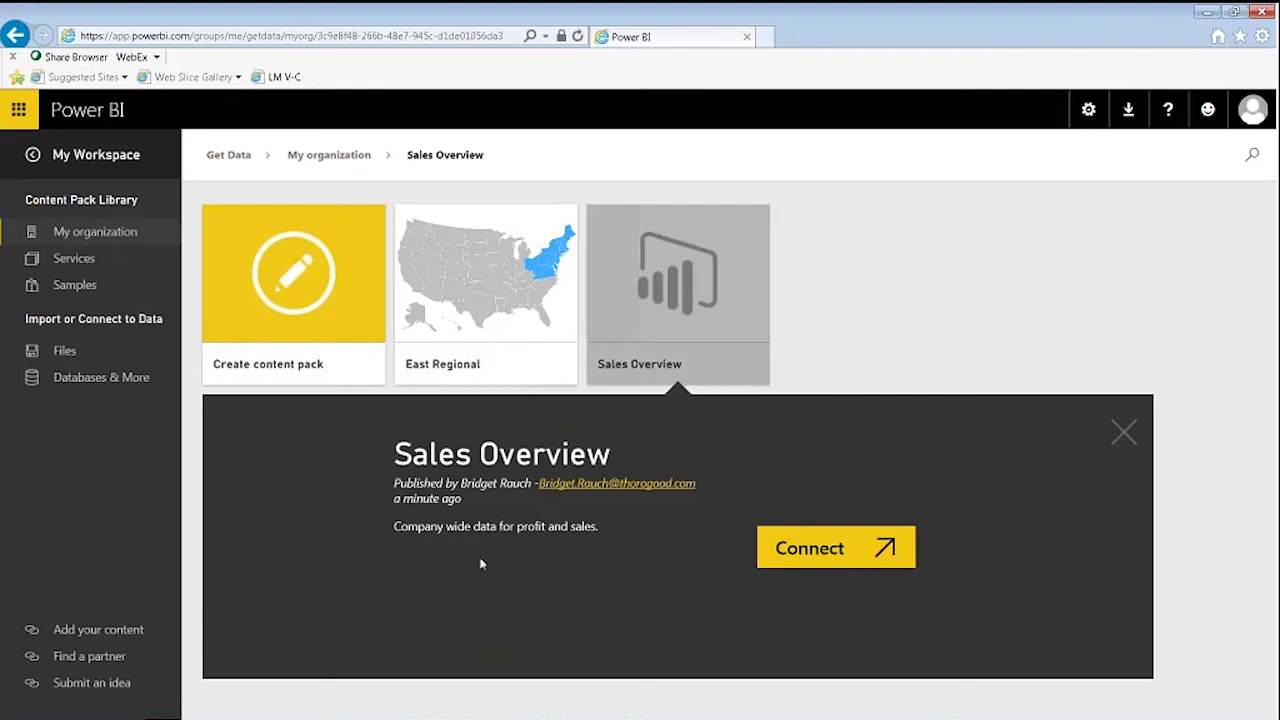
left_click(800, 546)
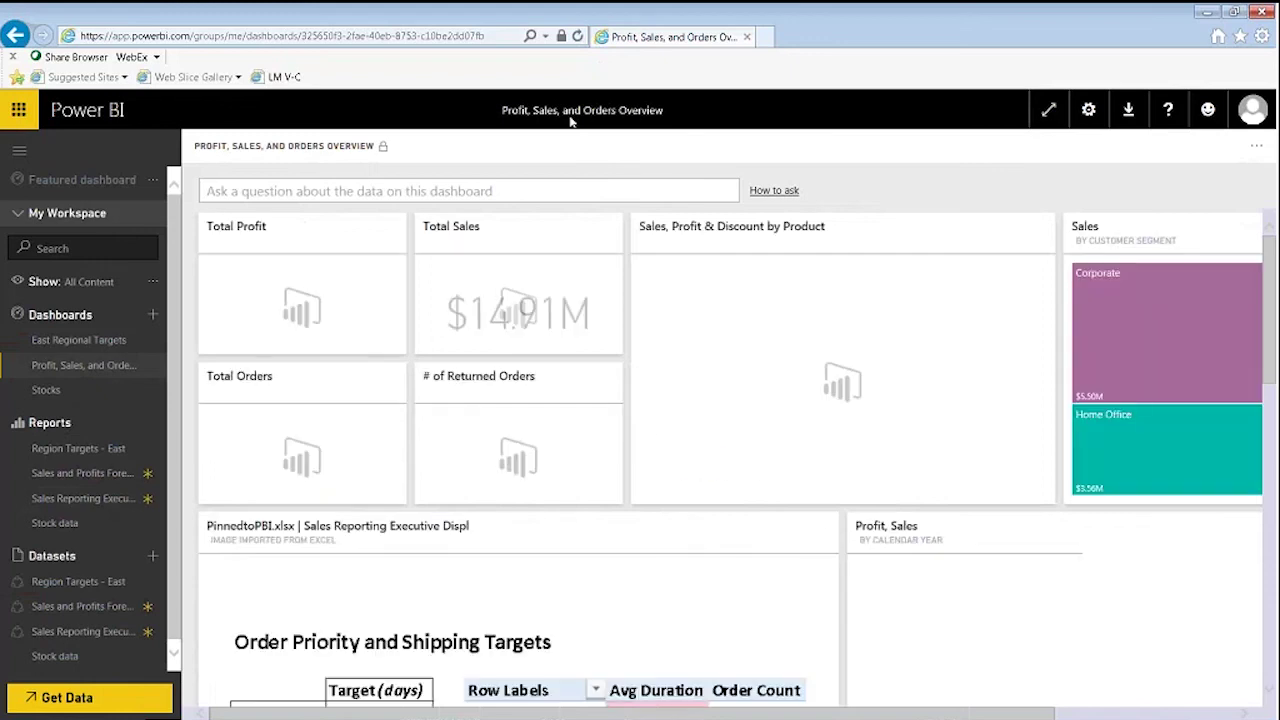
- Save a personal copy of the content pack through the Sales and Profits Forecast dataset, and open its Profit, Sales, and Orders Overview dashboard
left_click(153, 609)
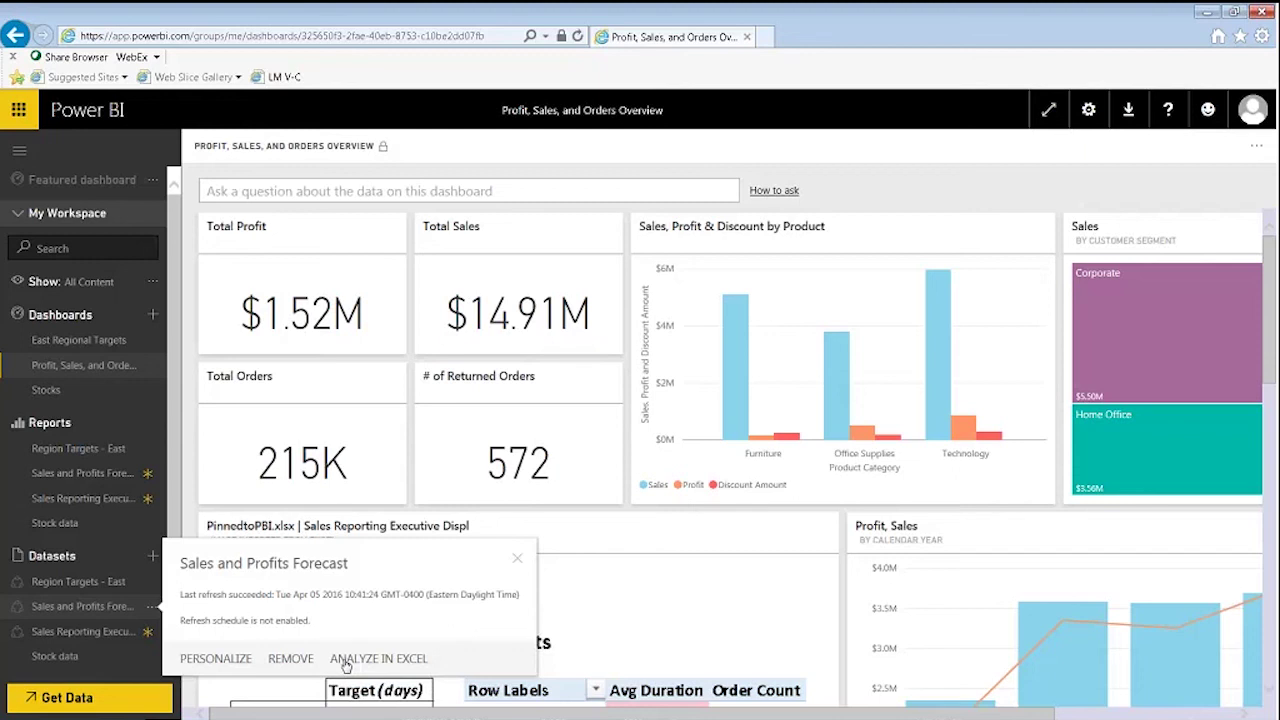
left_click(216, 659)
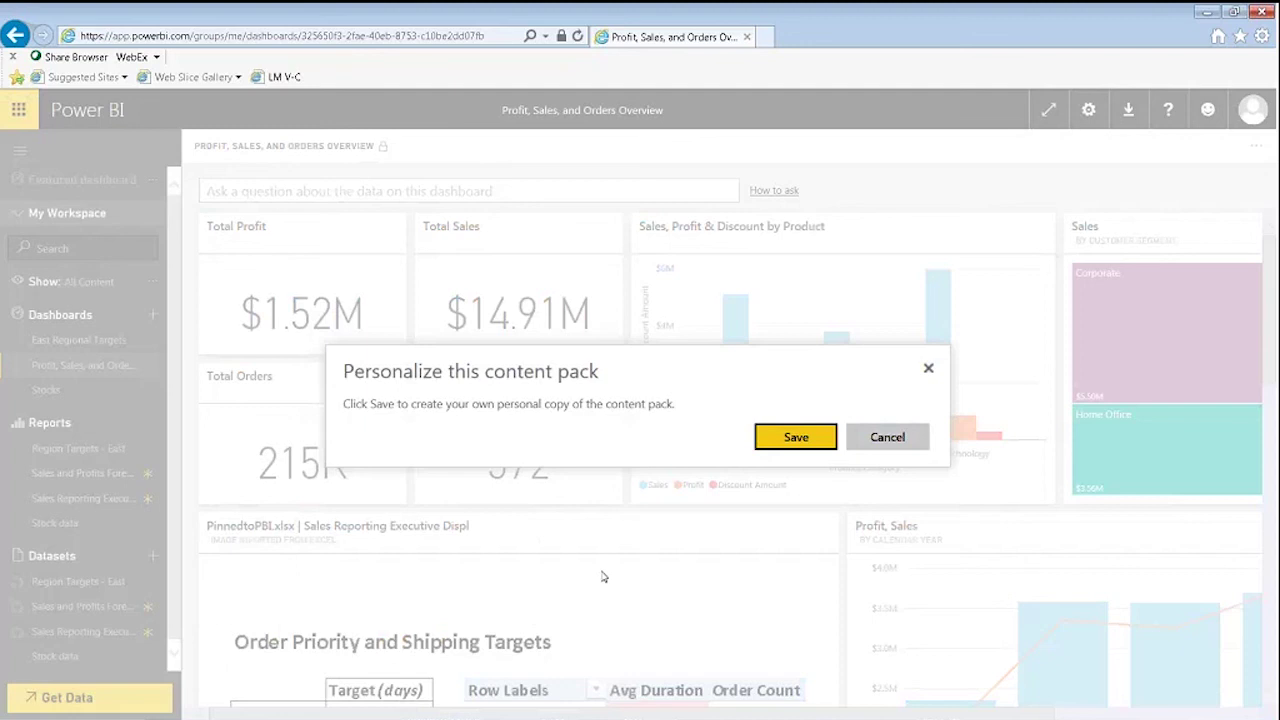
left_click(795, 438)
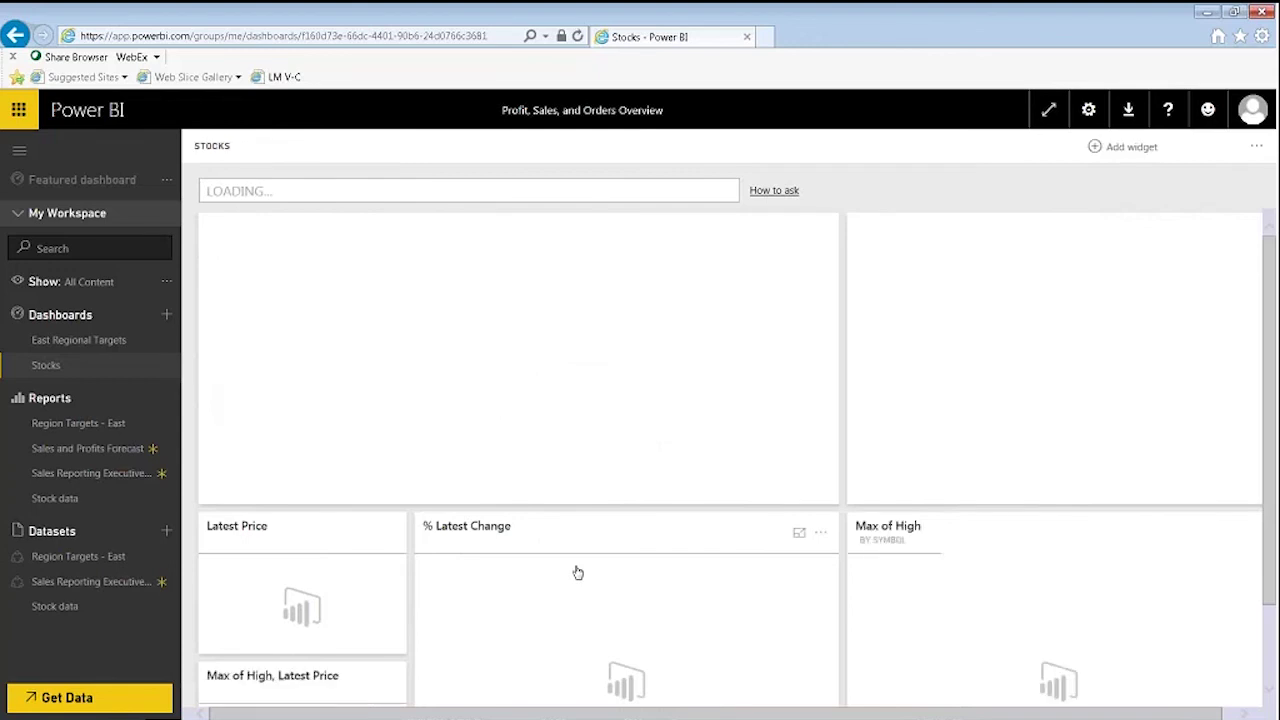
left_click(70, 365)
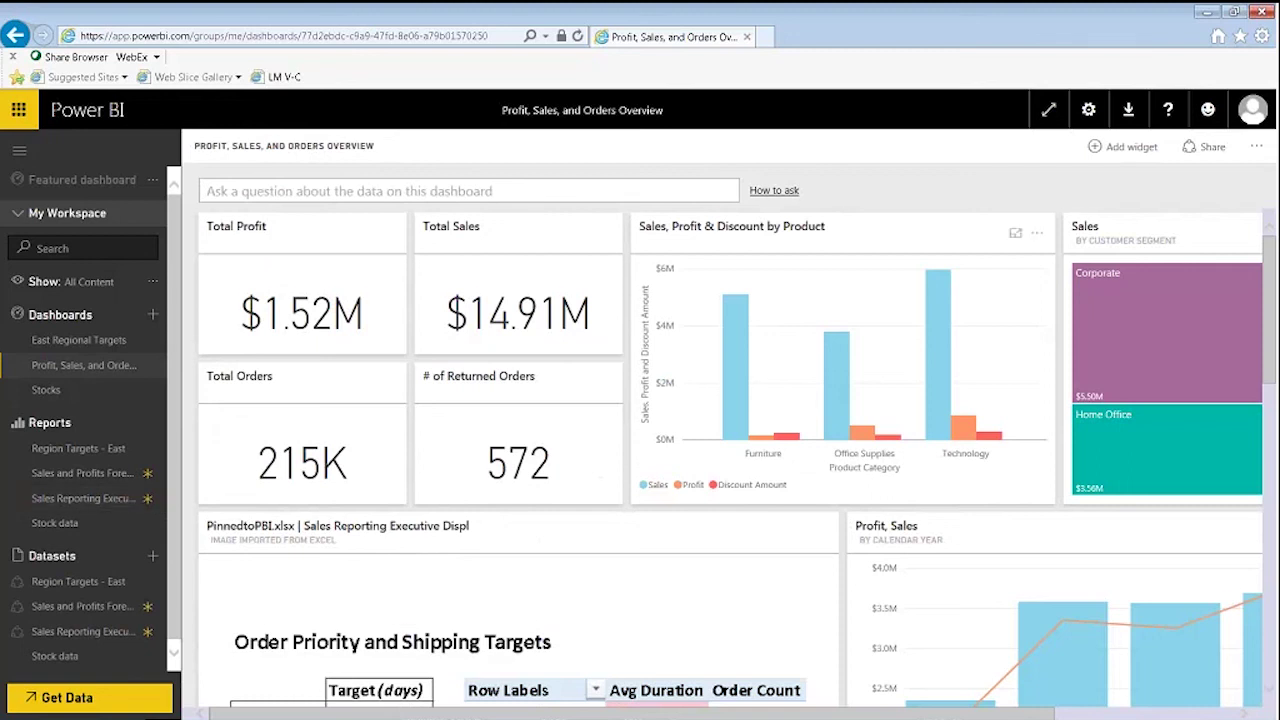
- Switch from the browser to the Power BI mobile app on the iPad and start signing in with the account e-mail
left_click_drag(453, 240, 506, 240)
mouse_move(837, 360)
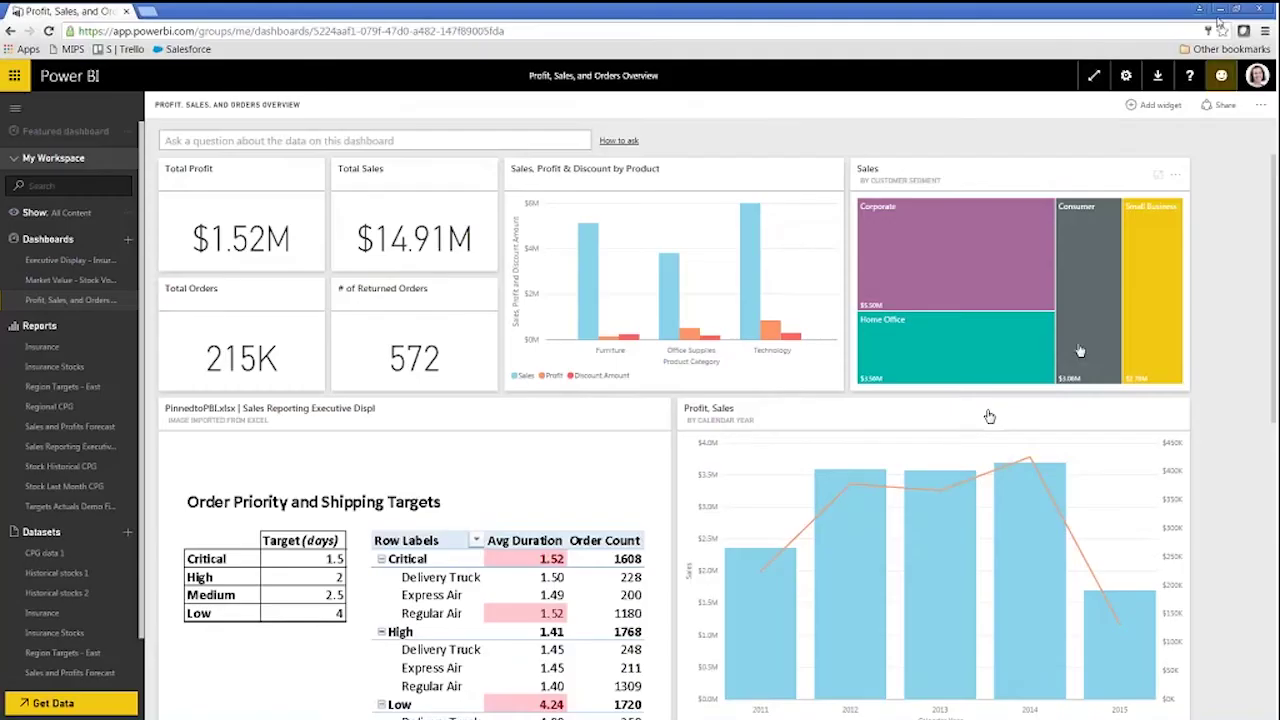
left_click(1207, 12)
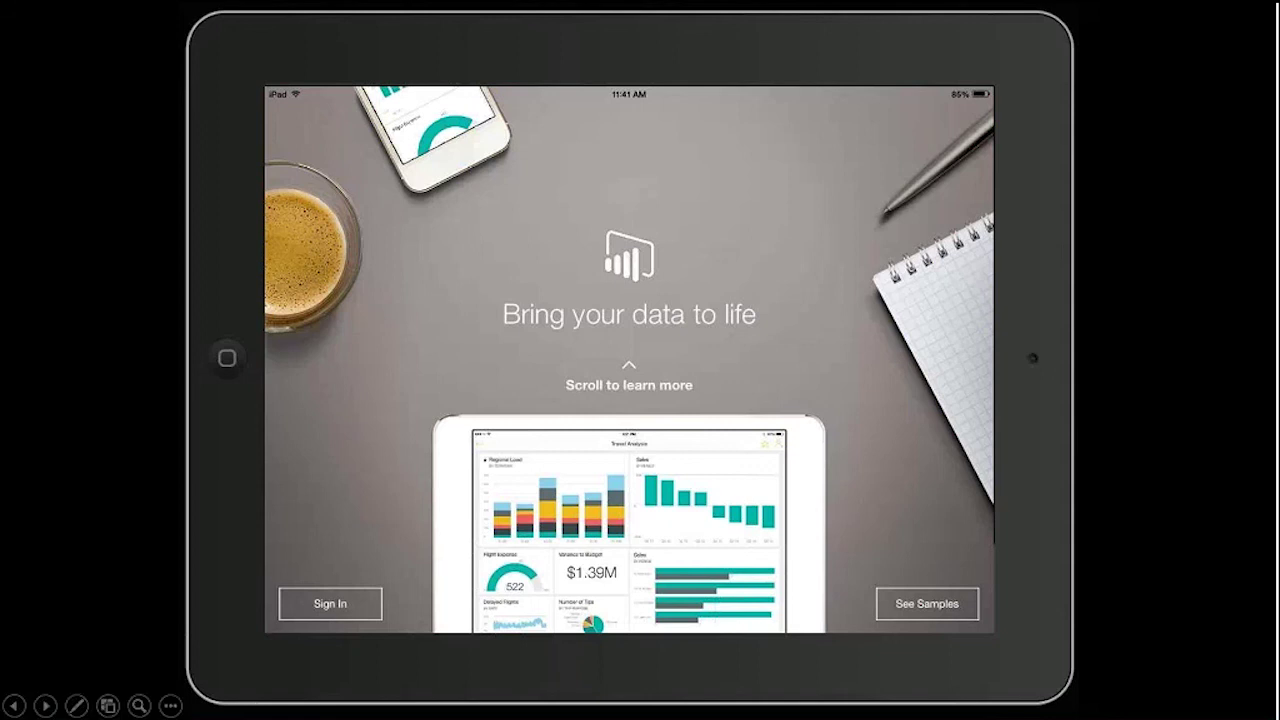
left_click(345, 606)
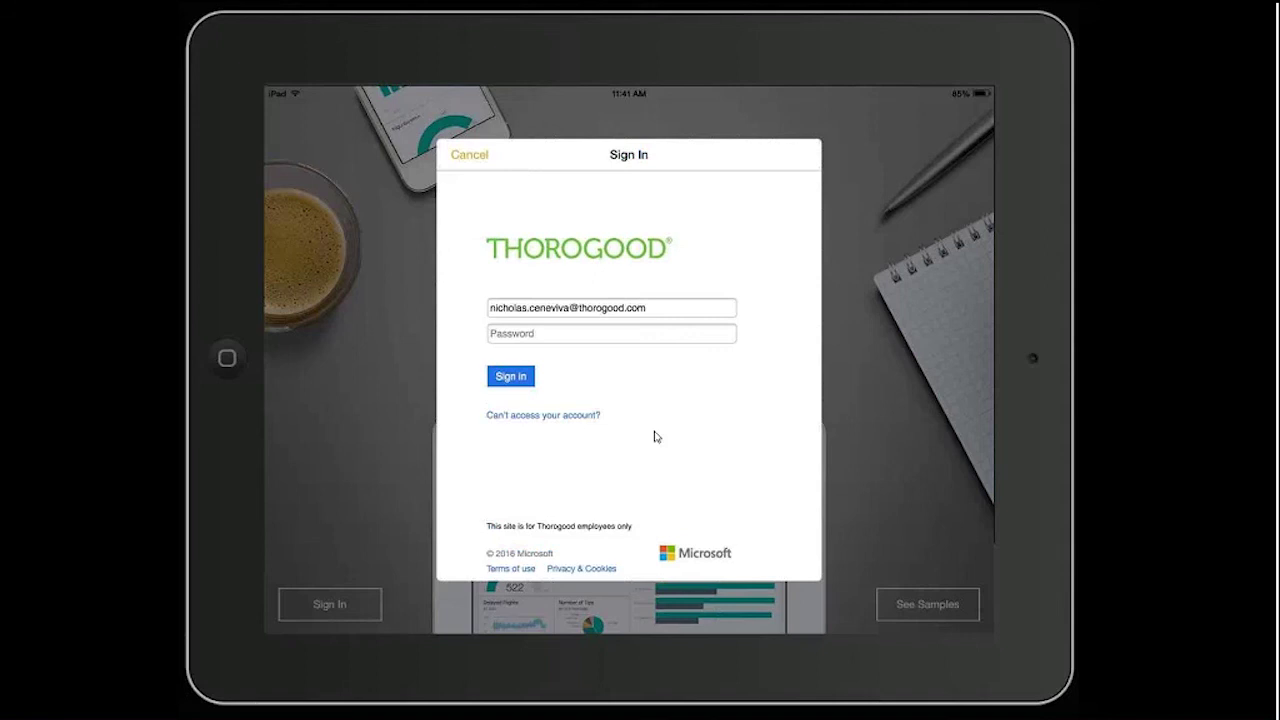
left_click(528, 314)
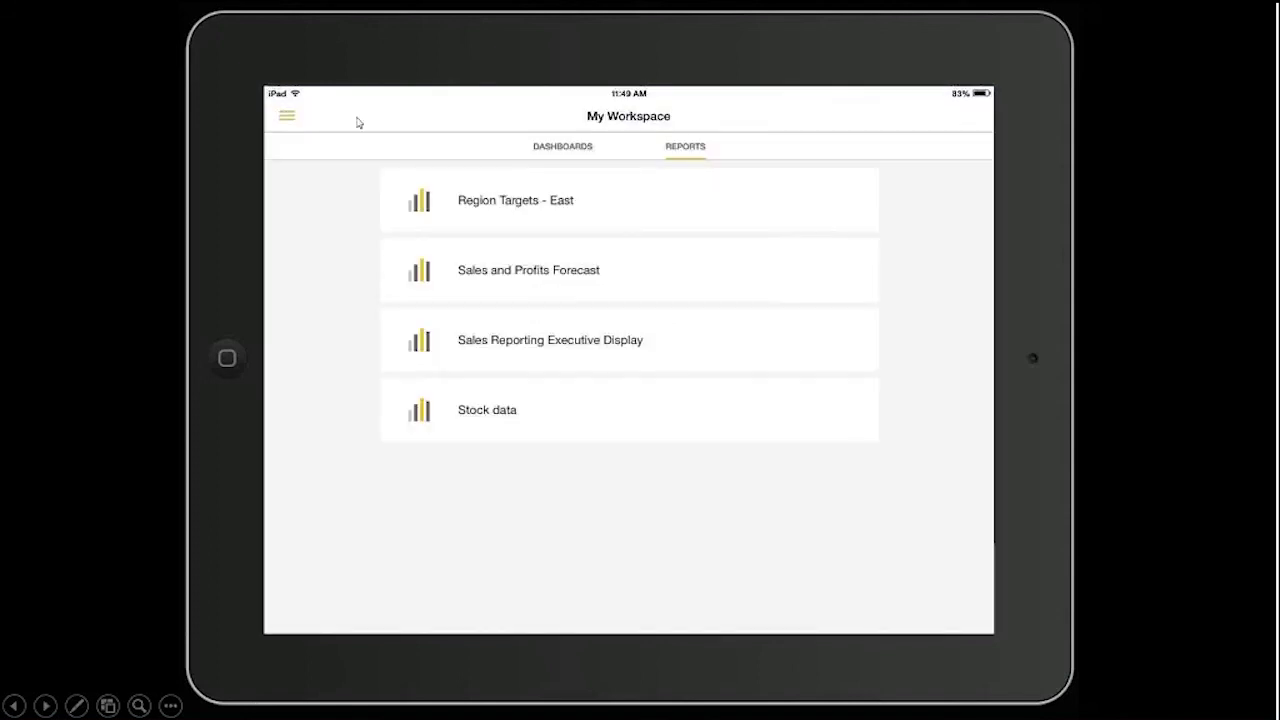
- Show the dashboards in My Workspace and share the comment "Have March sales been entered for DE?" on the Delaware tile
left_click(560, 158)
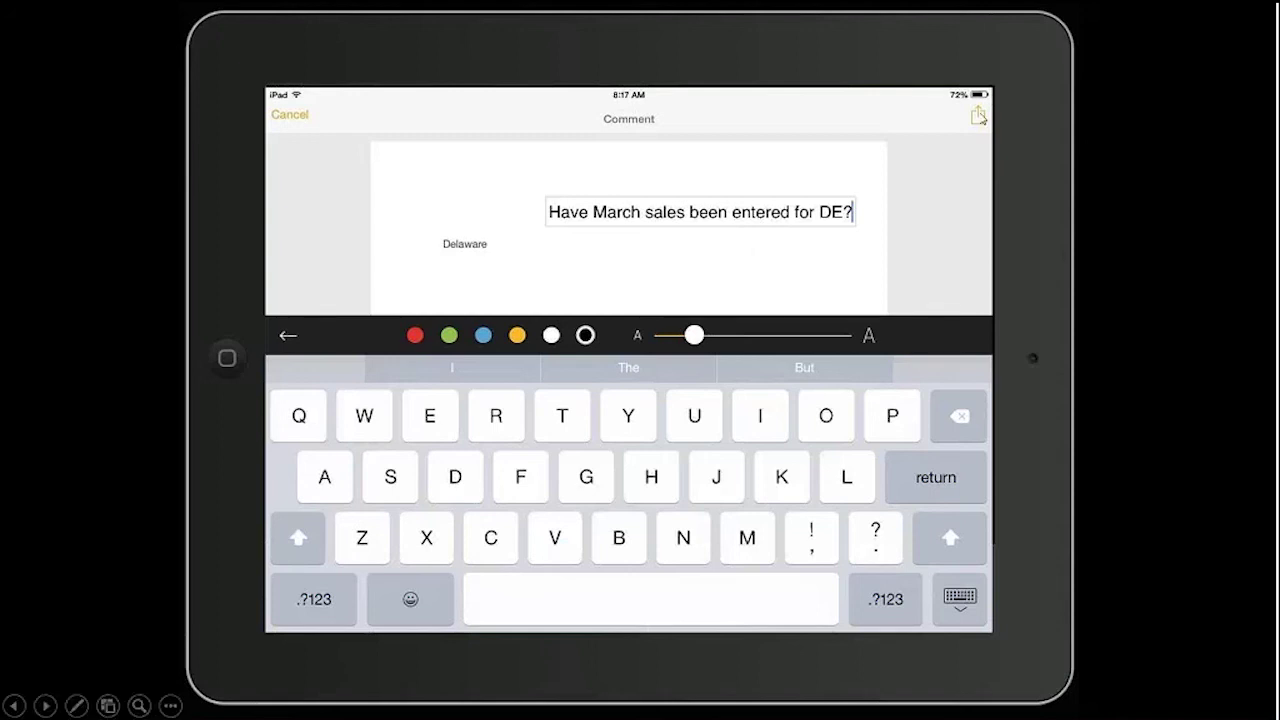
left_click(979, 116)
left_click(980, 120)
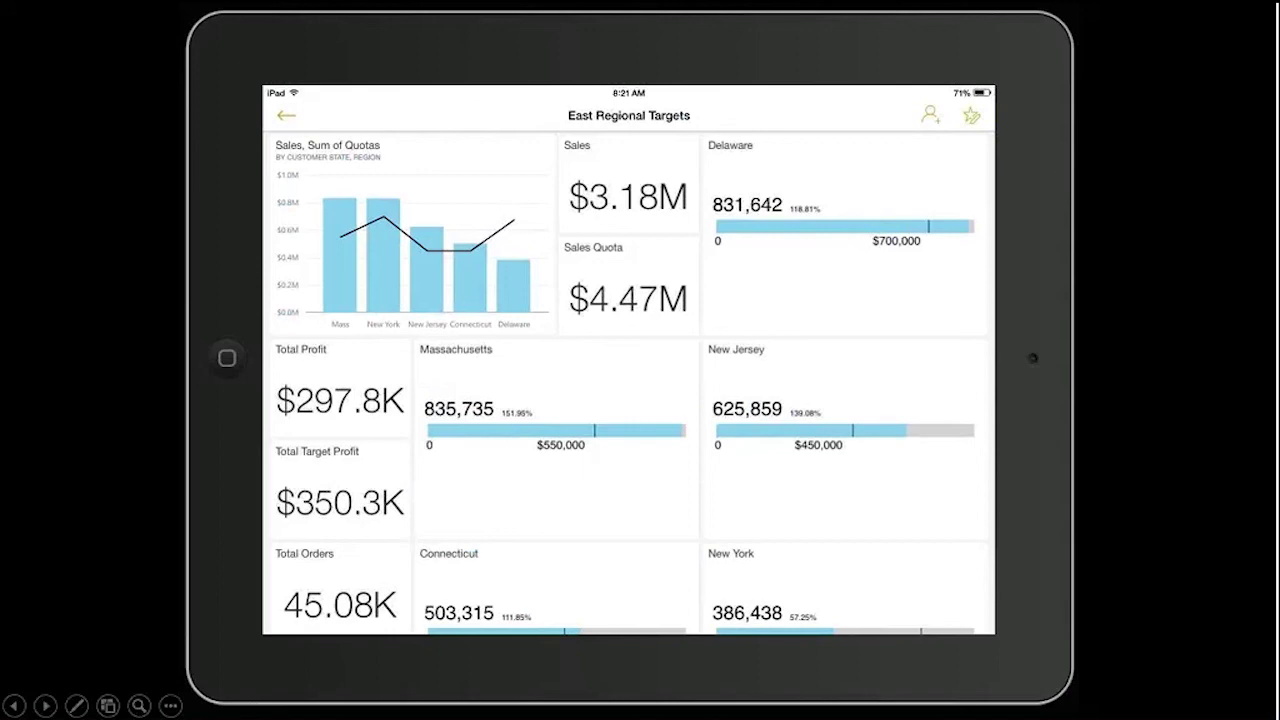
key("Right")
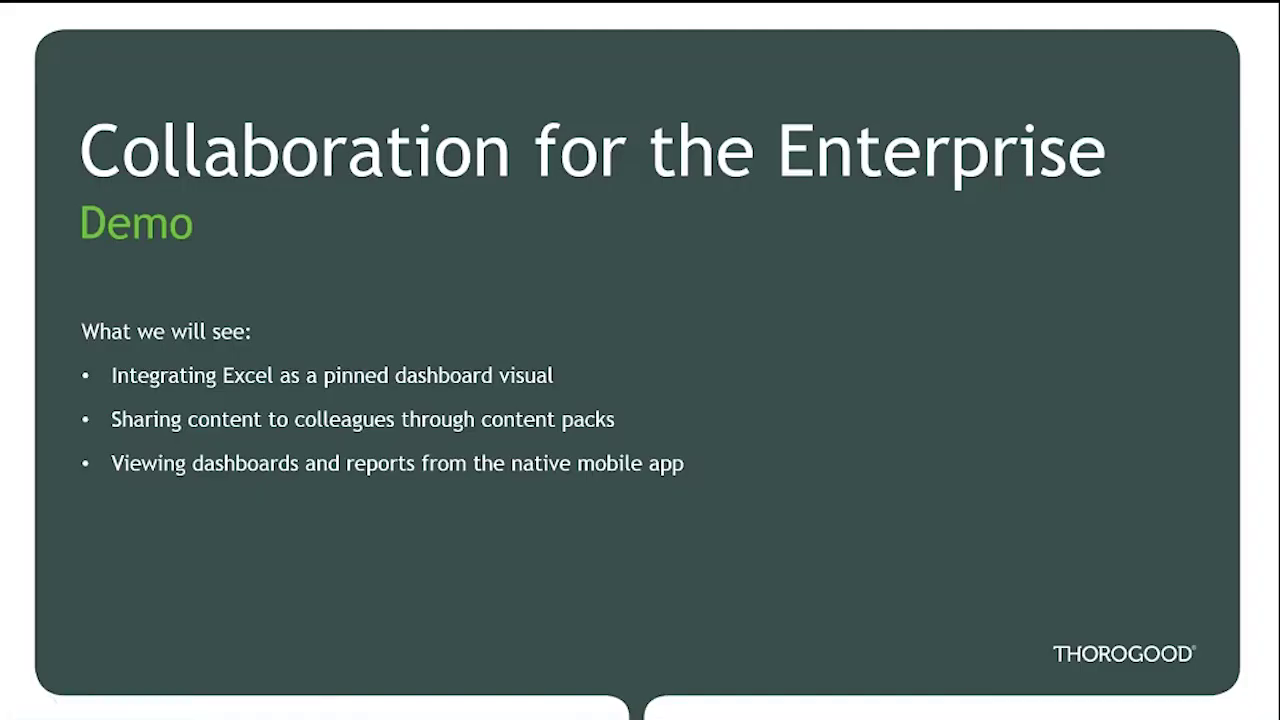
key("Right")
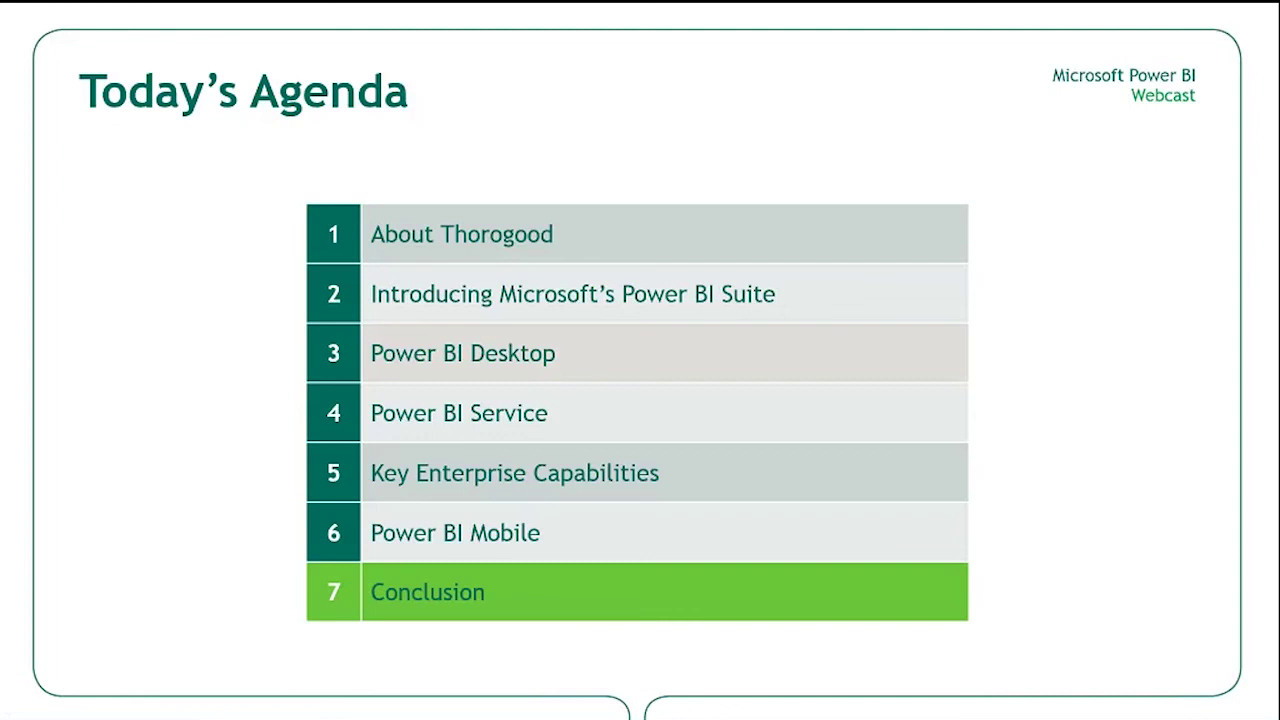
key("Right")
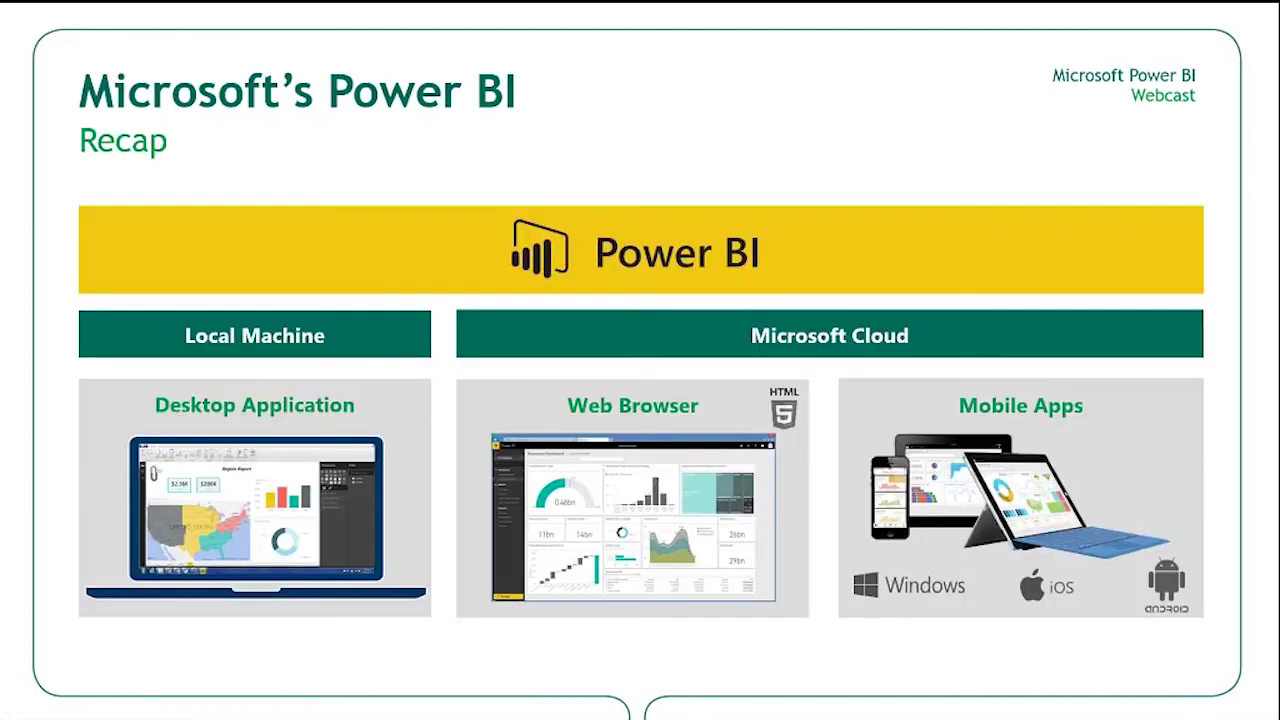